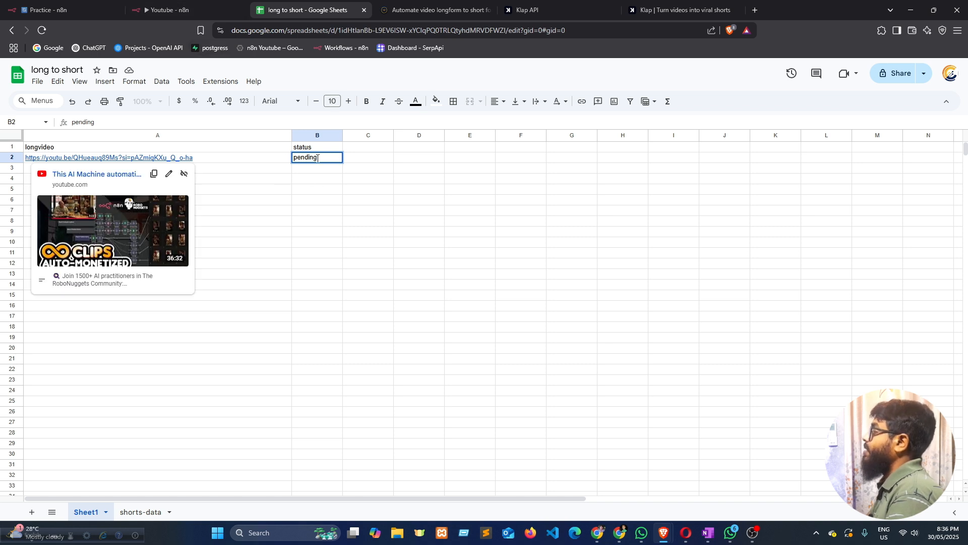
# In the n8n Youtube workflow, add a Google Sheets node with the Get row(s) in sheet action after the Schedule Trigger
pyautogui.click(167, 10)
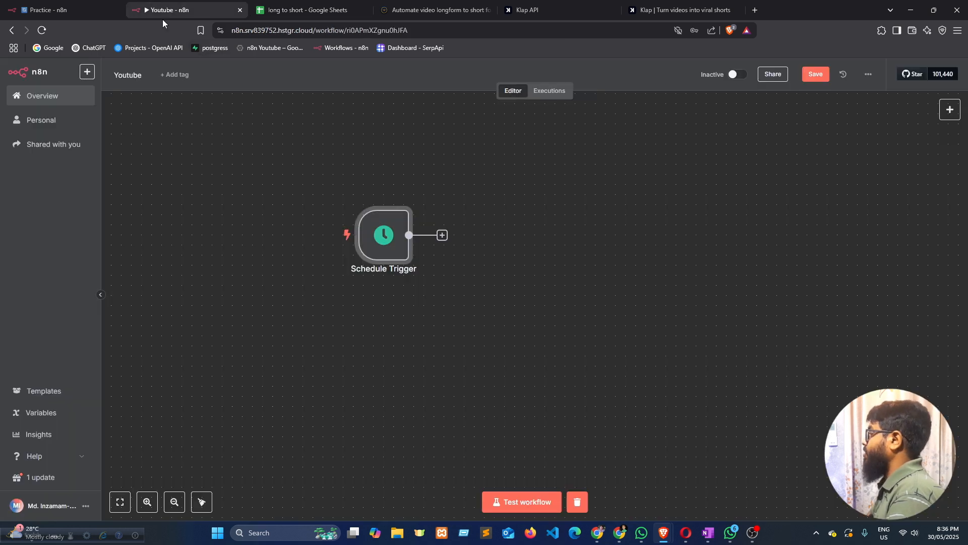
pyautogui.click(442, 236)
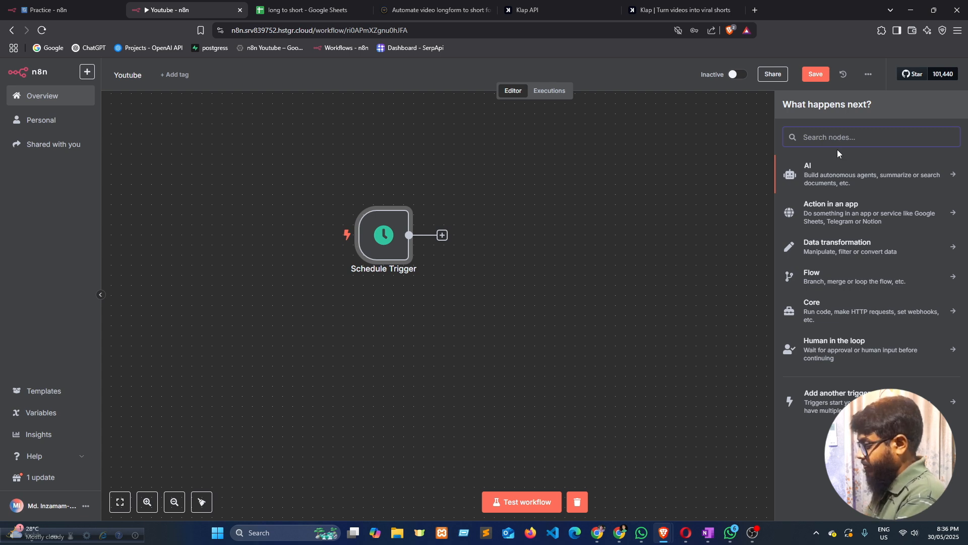
pyautogui.write('sheets')
pyautogui.click(807, 167)
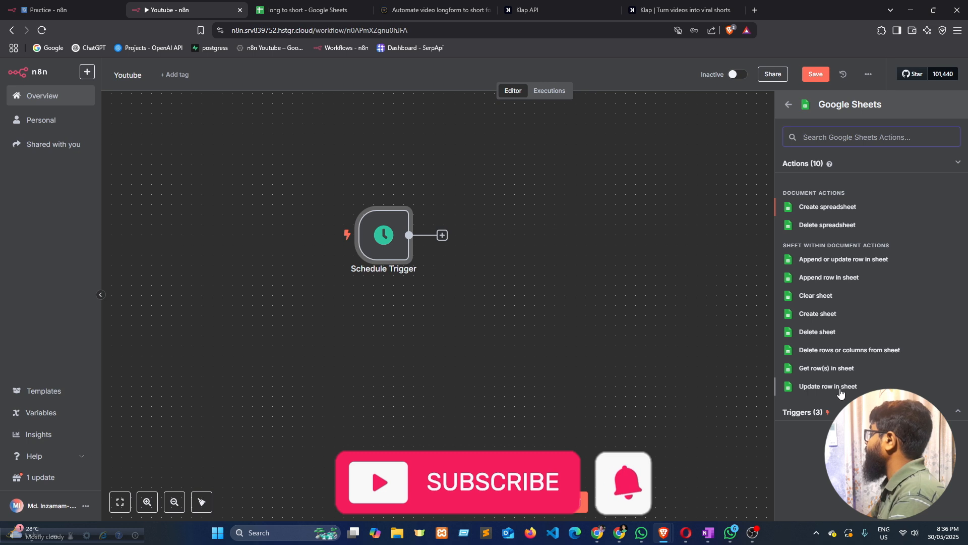
pyautogui.click(835, 368)
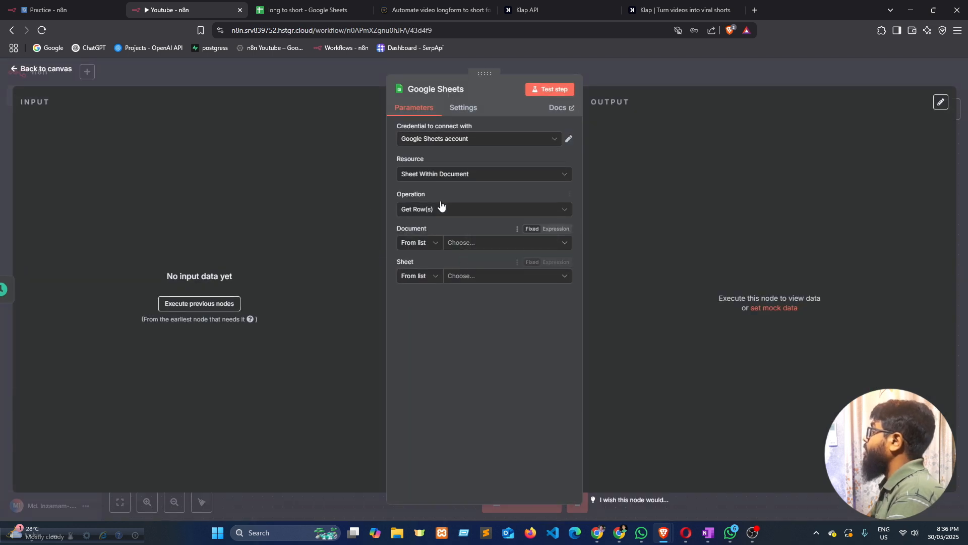
# Set the Google Sheets node to read Sheet1 of the "long to short" document, checking the names against the spreadsheet
pyautogui.click(465, 244)
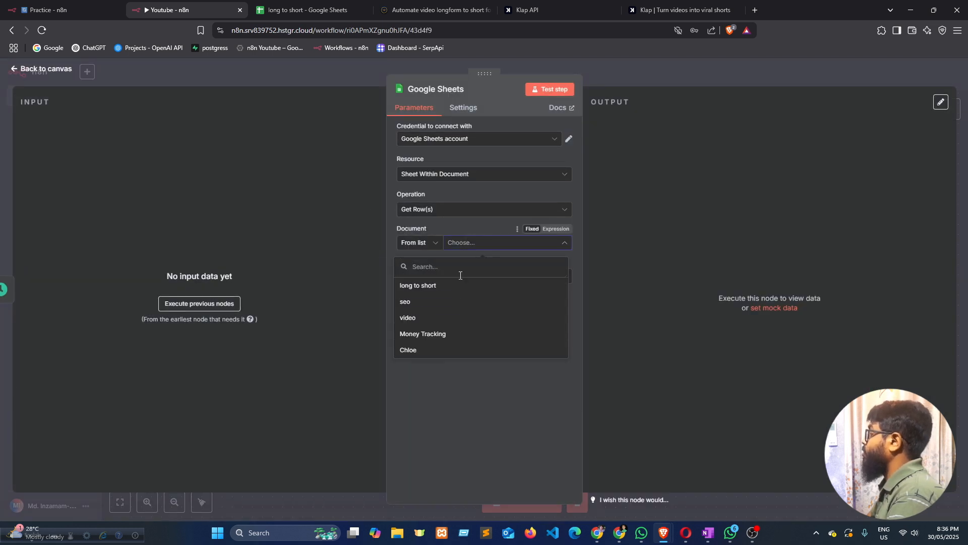
pyautogui.click(443, 286)
pyautogui.click(308, 10)
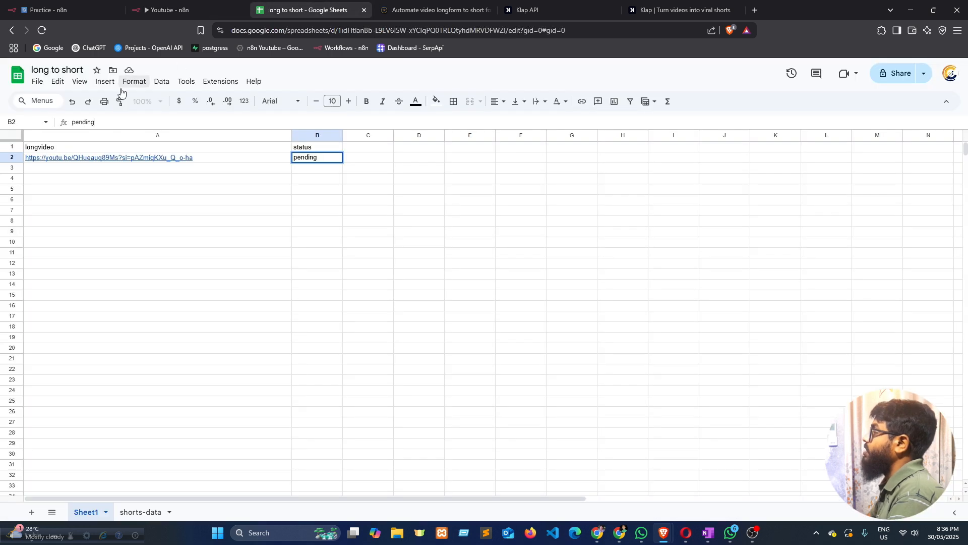
pyautogui.click(174, 10)
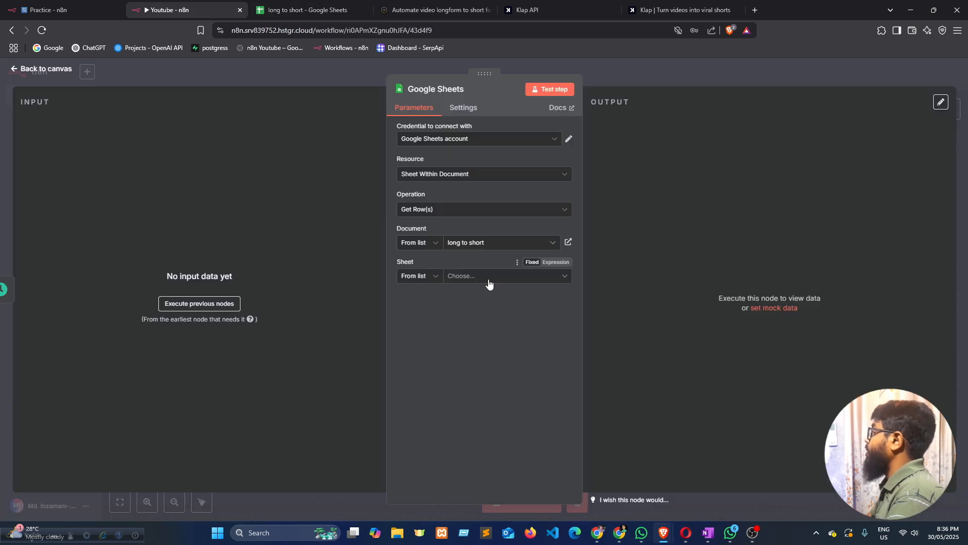
pyautogui.click(487, 277)
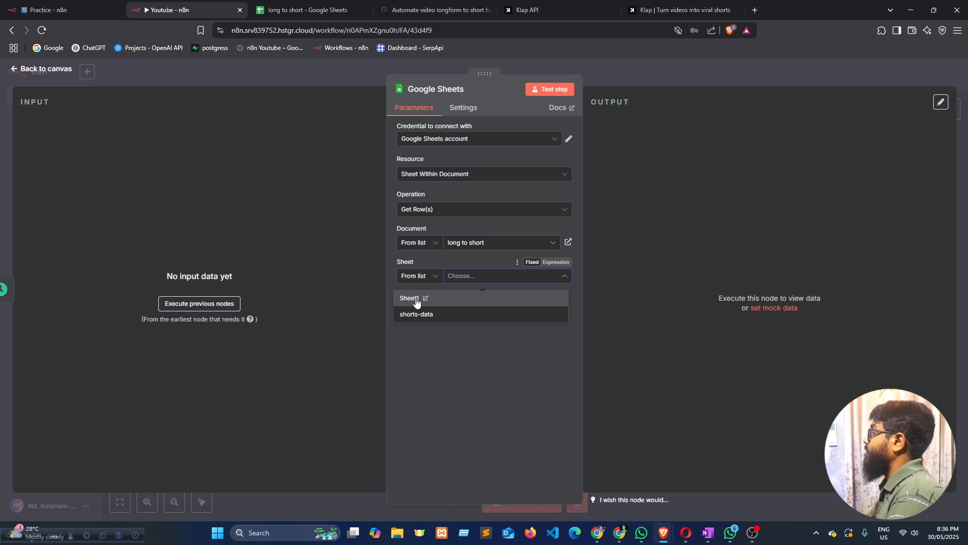
pyautogui.click(416, 301)
pyautogui.click(307, 11)
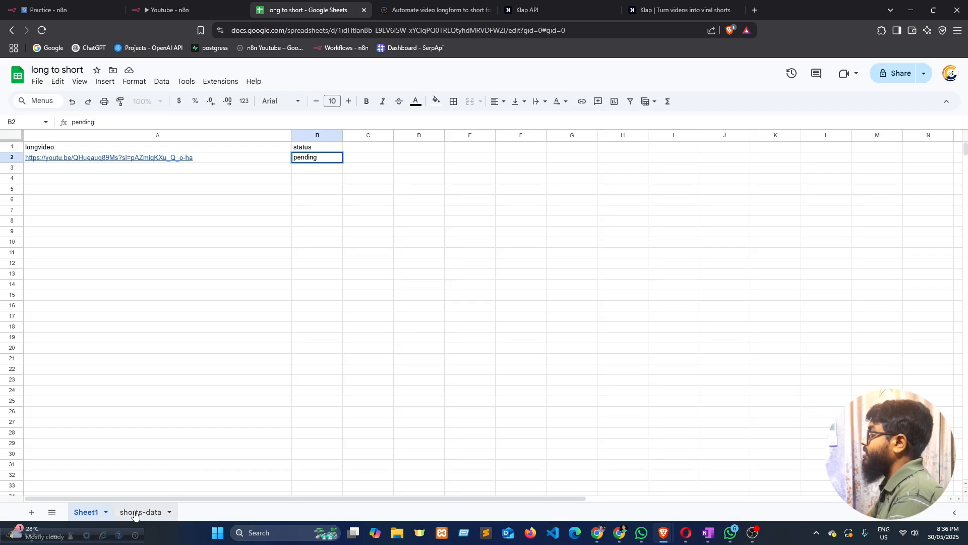
pyautogui.click(172, 9)
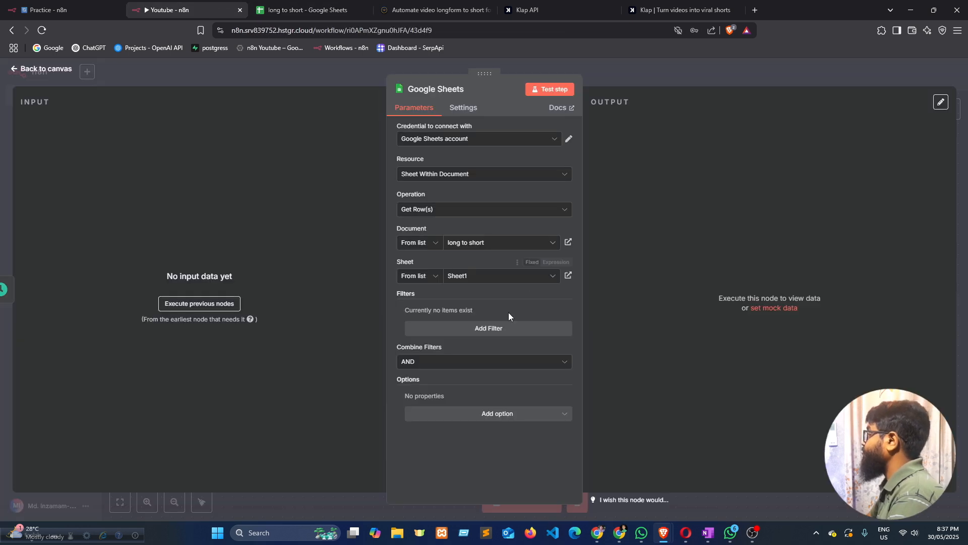
# Add a filter to the Google Sheets node that matches the status column to the value "pending" copied from the spreadsheet
pyautogui.click(470, 330)
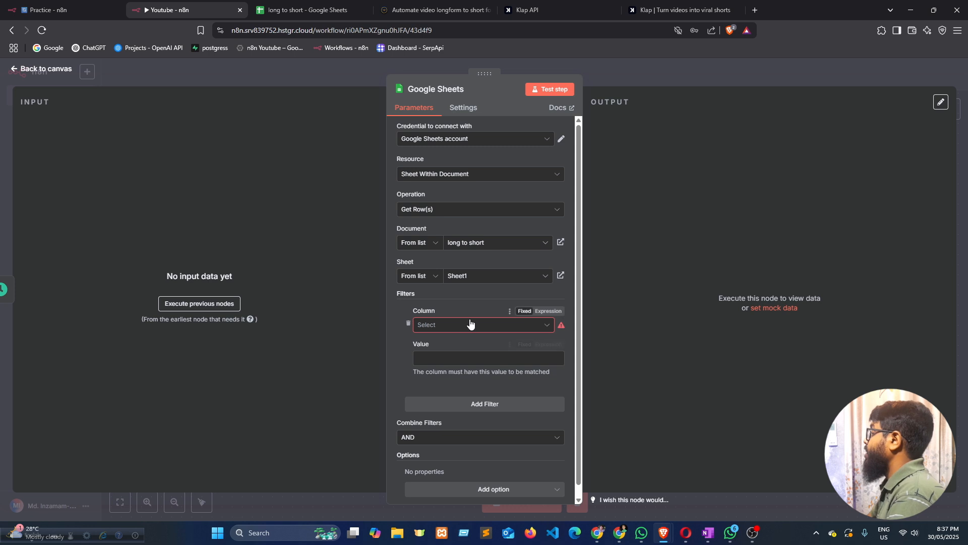
pyautogui.click(470, 325)
pyautogui.click(444, 370)
pyautogui.click(446, 356)
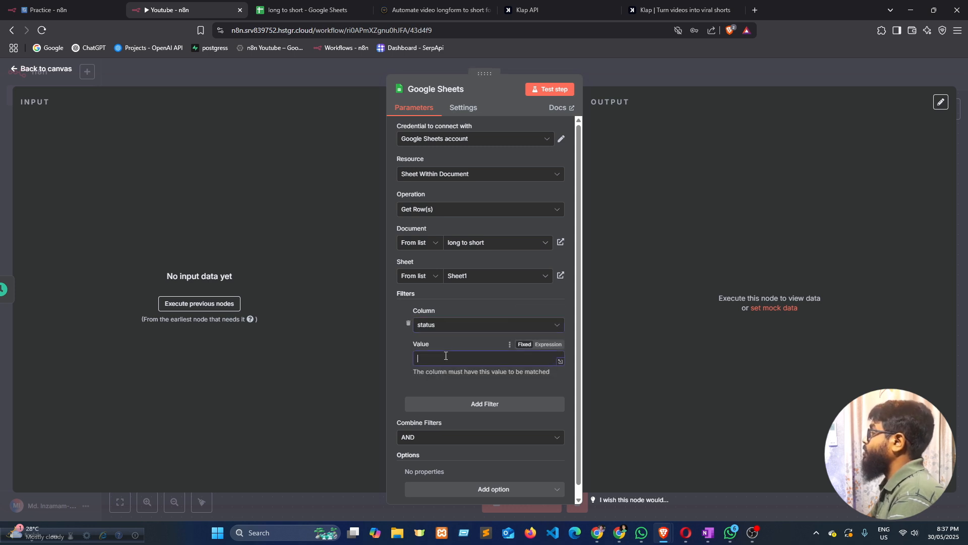
pyautogui.click(308, 10)
pyautogui.doubleClick(314, 157)
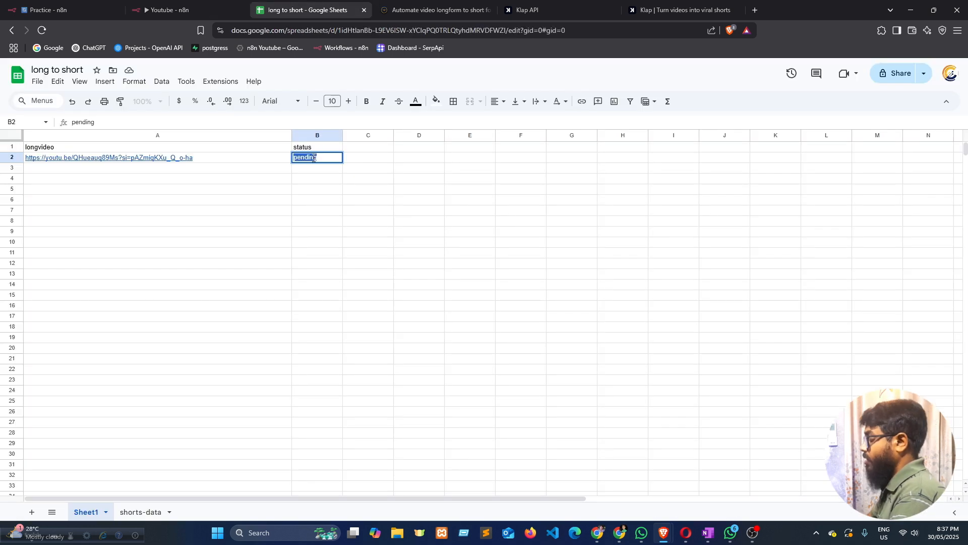
pyautogui.click(205, 5)
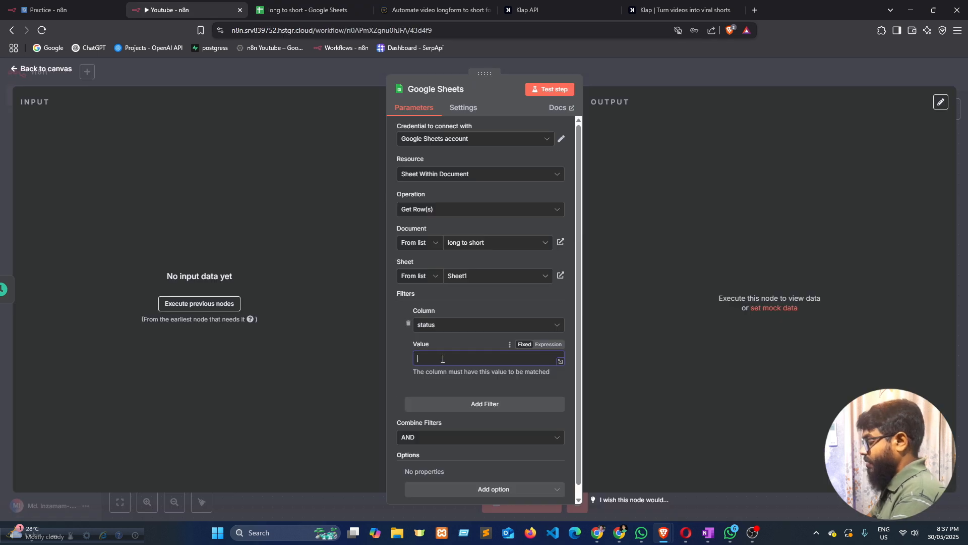
pyautogui.click(395, 361)
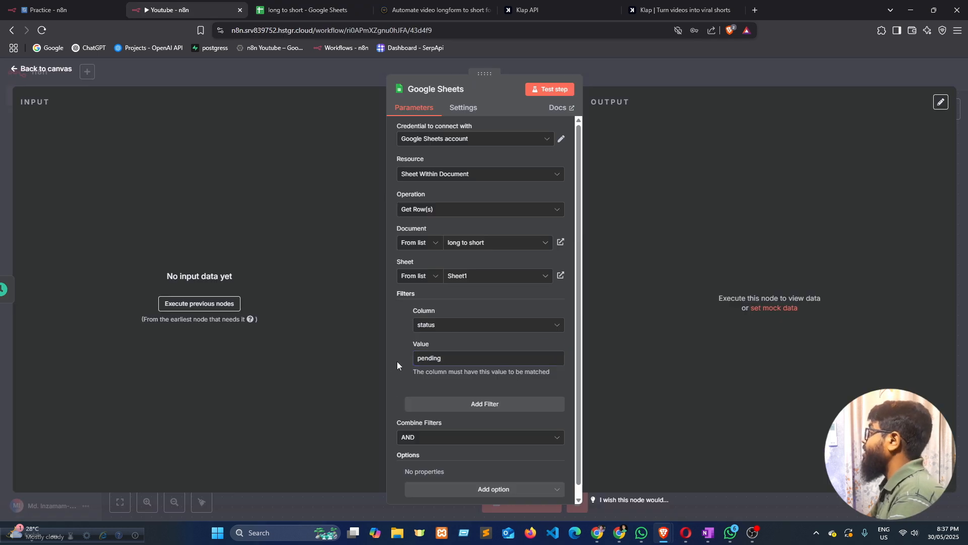
# Add the Return only First Matching Row option to the Google Sheets node and enable it
pyautogui.scroll(-1, 437, 308)
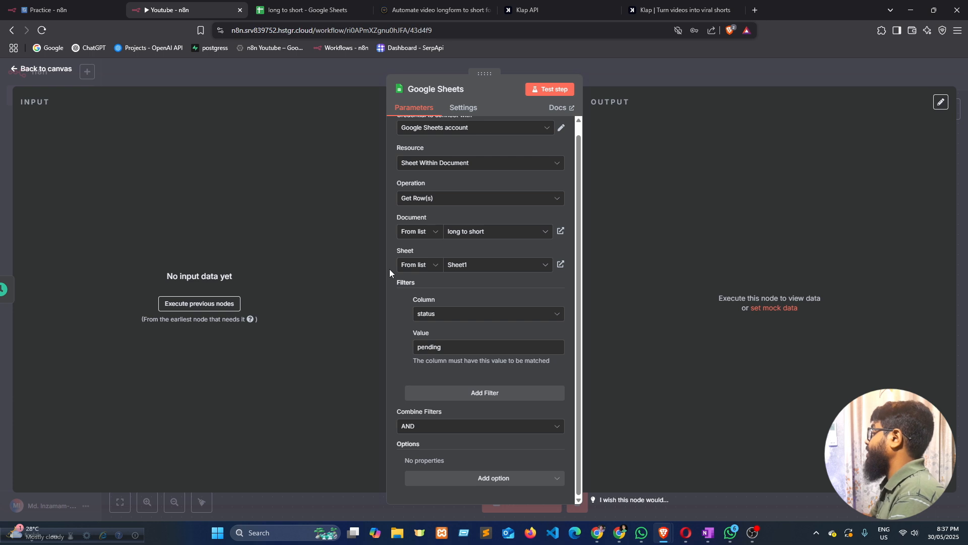
pyautogui.click(494, 481)
pyautogui.click(469, 452)
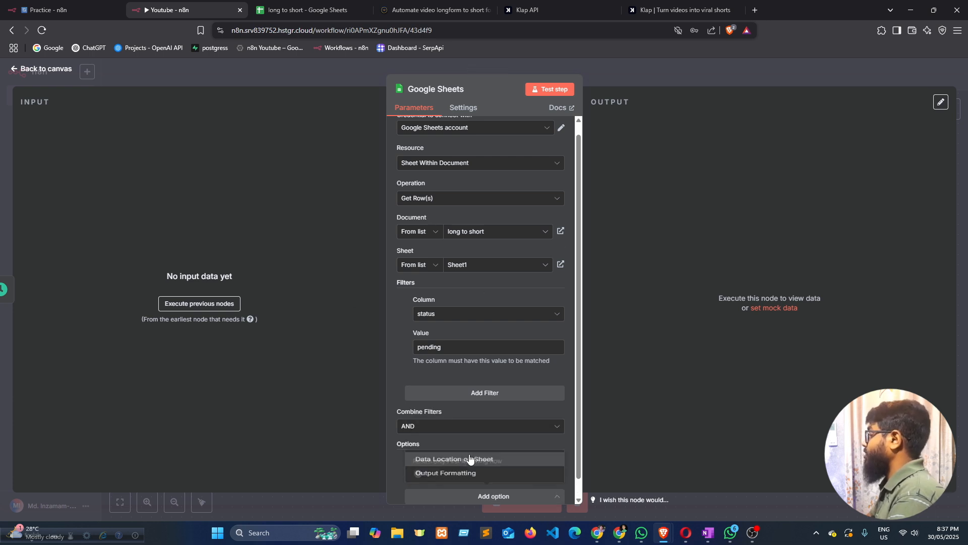
pyautogui.scroll(-1, 479, 429)
pyautogui.click(420, 457)
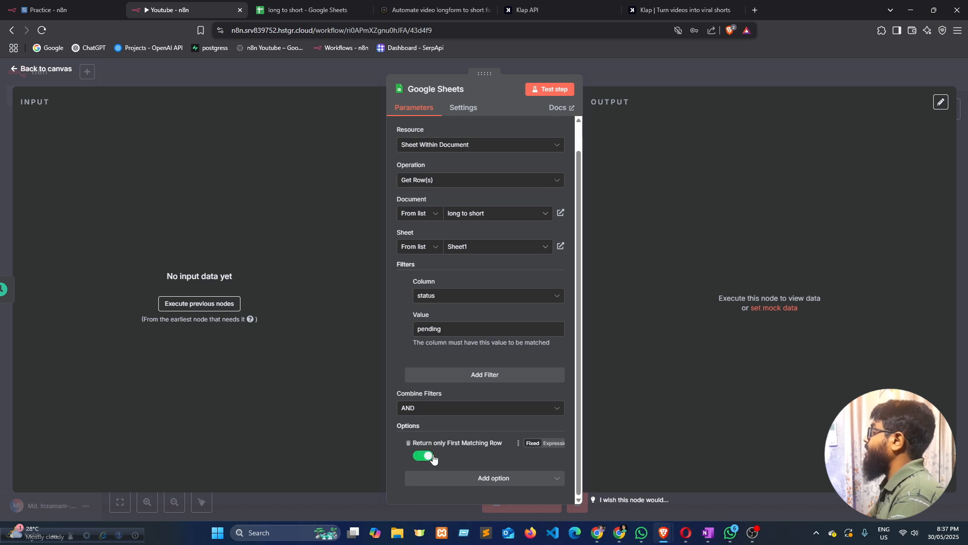
# Rename the Google Sheets node as "Get long video data" and return to the canvas
pyautogui.click(454, 87)
pyautogui.write('Get lo')
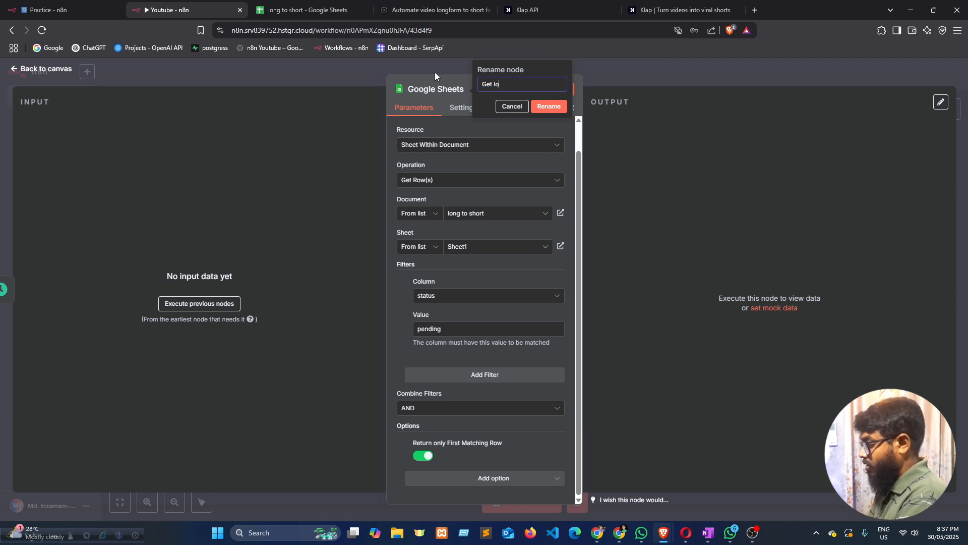
pyautogui.write('ng video data')
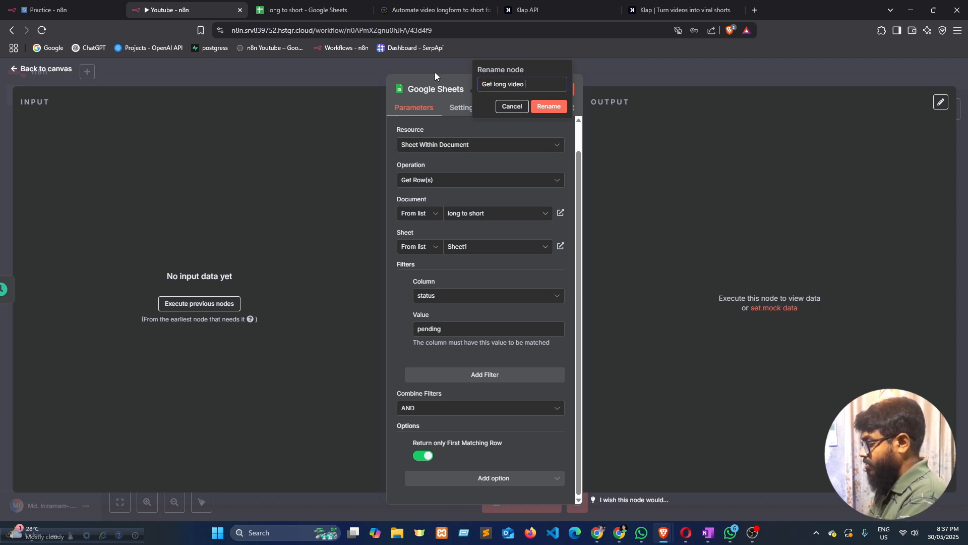
pyautogui.click(542, 107)
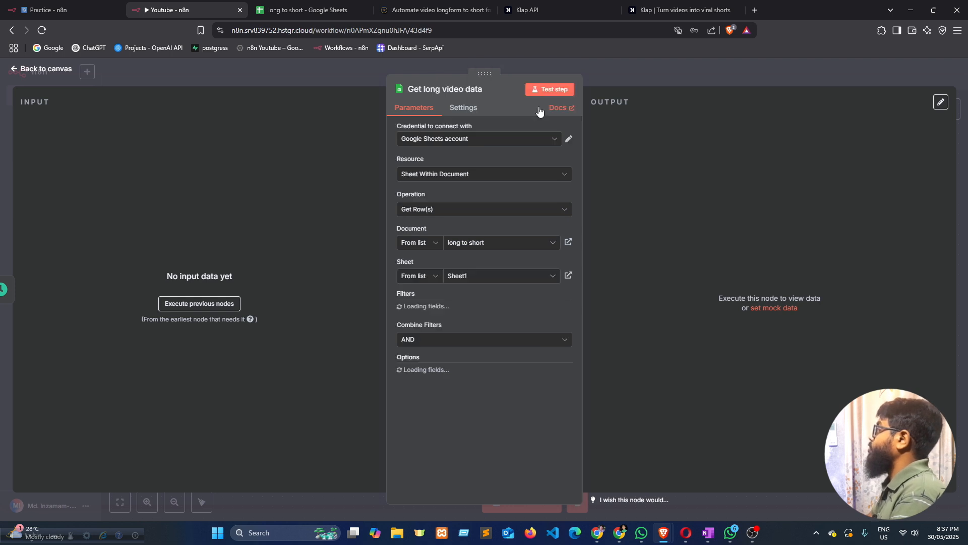
pyautogui.click(378, 75)
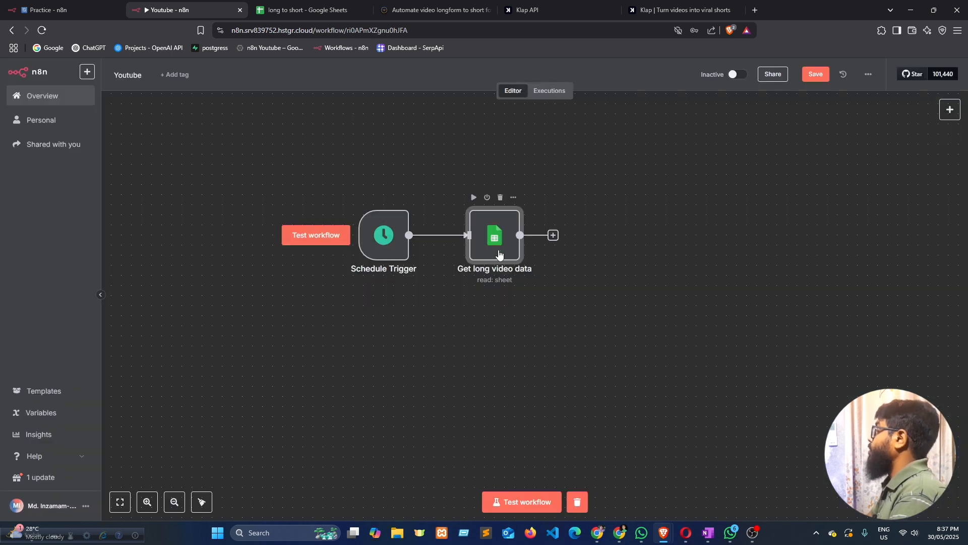
# Run the "Get long video data" node and inspect its output row
pyautogui.click(474, 197)
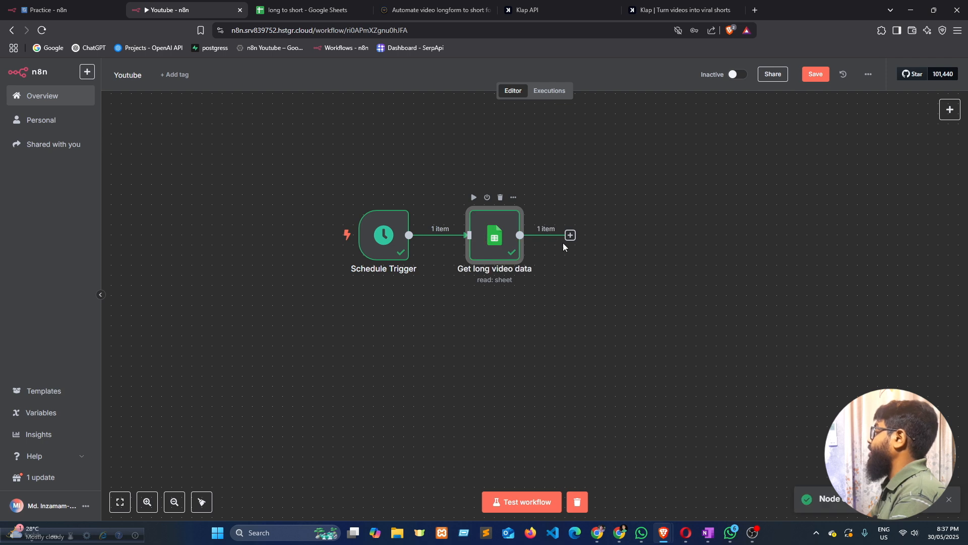
pyautogui.doubleClick(497, 237)
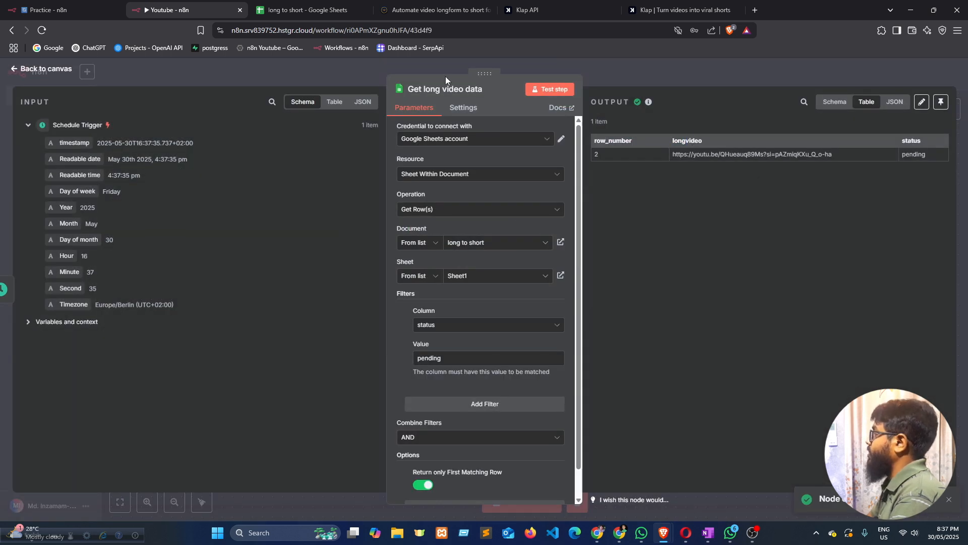
pyautogui.click(407, 68)
# Shift the Schedule Trigger and "Get long video data" nodes together slightly up and to the left on the canvas
pyautogui.moveTo(568, 237); pyautogui.dragTo(580, 260)
pyautogui.moveTo(495, 277); pyautogui.dragTo(374, 176)
pyautogui.click(554, 205)
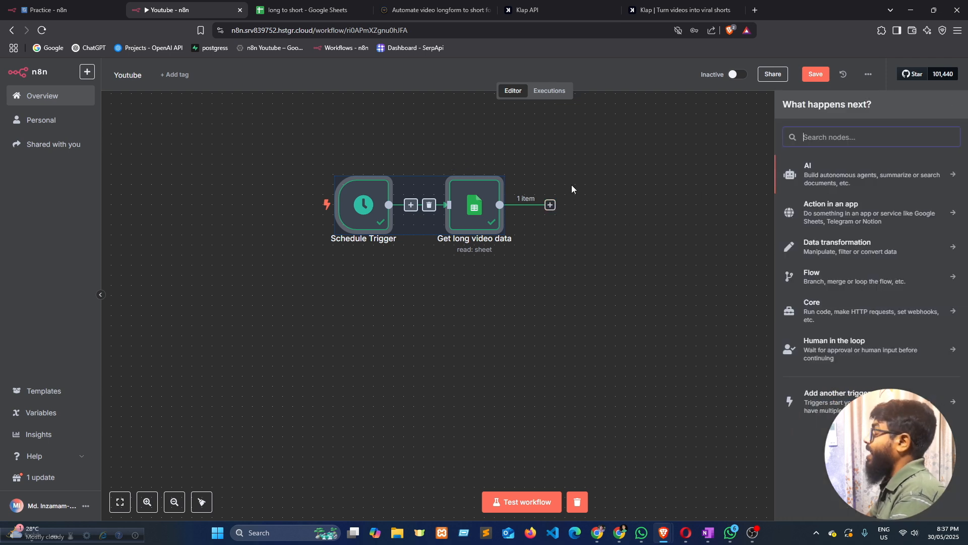
# Examine the Klap API Video to Shorts documentation, the Technuxt automation guide and the videos on the Klap dashboard
pyautogui.click(514, 9)
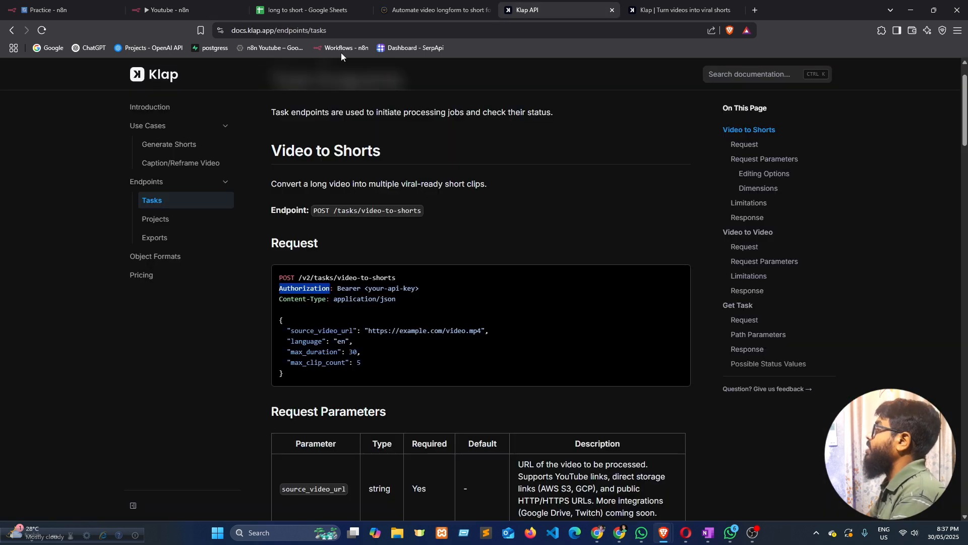
pyautogui.click(251, 32)
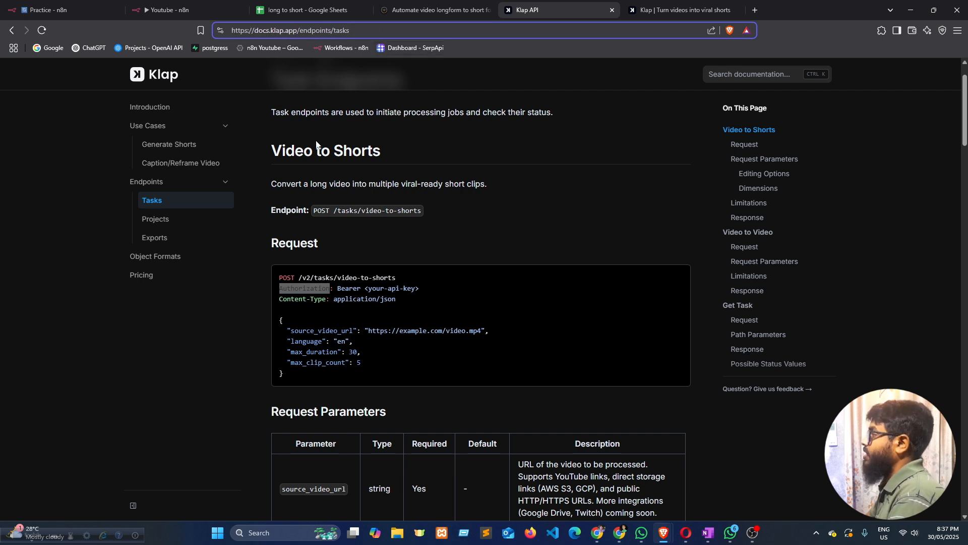
pyautogui.click(433, 10)
pyautogui.scroll(-1, 284, 343)
pyautogui.scroll(5, 280, 307)
pyautogui.scroll(-4, 284, 305)
pyautogui.scroll(3, 284, 306)
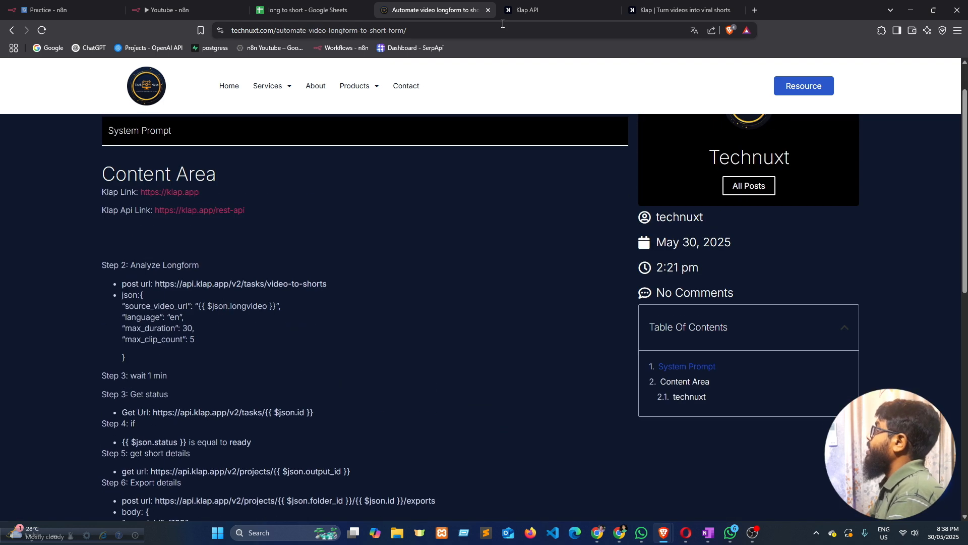
pyautogui.click(528, 9)
pyautogui.click(651, 9)
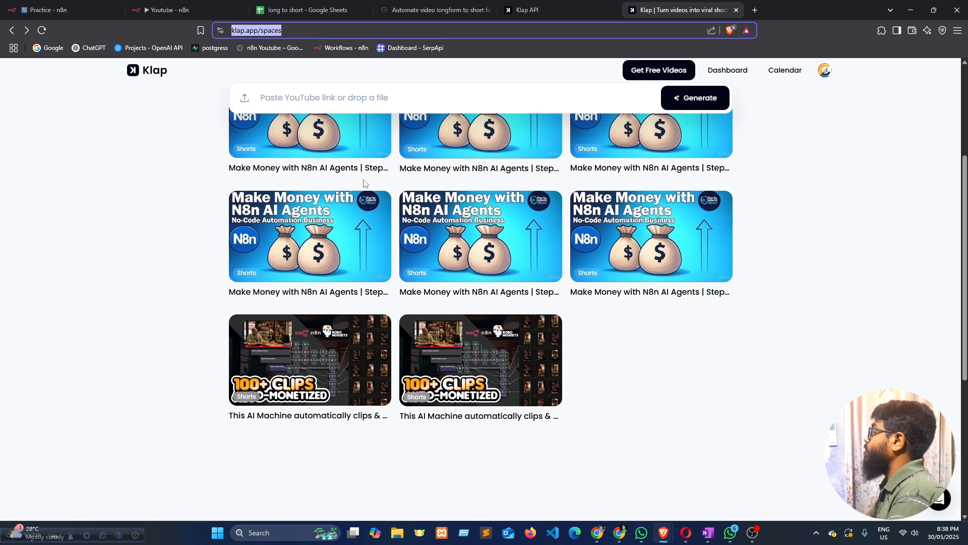
pyautogui.scroll(-5, 720, 397)
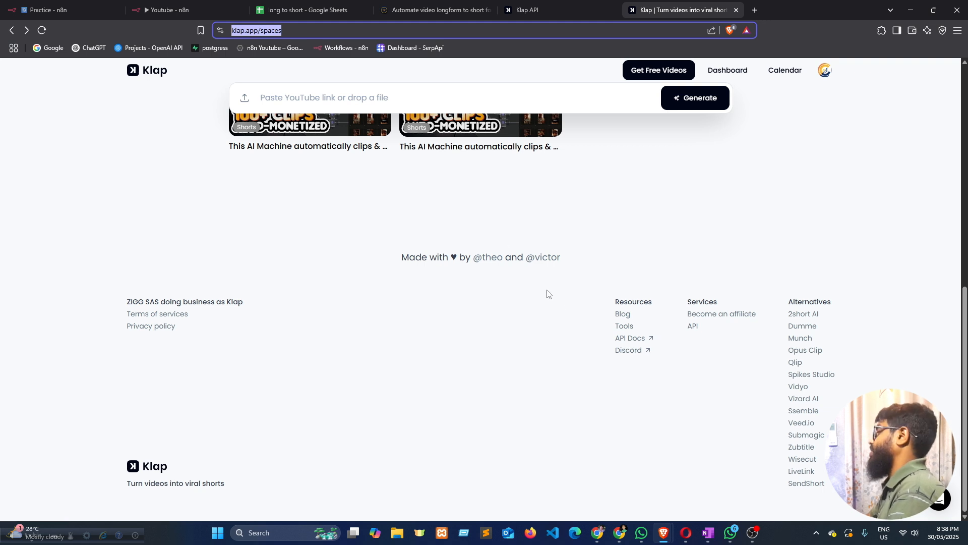
# Switch back to the n8n Youtube workflow and open the choice of a next node after "Get long video data"
pyautogui.click(293, 6)
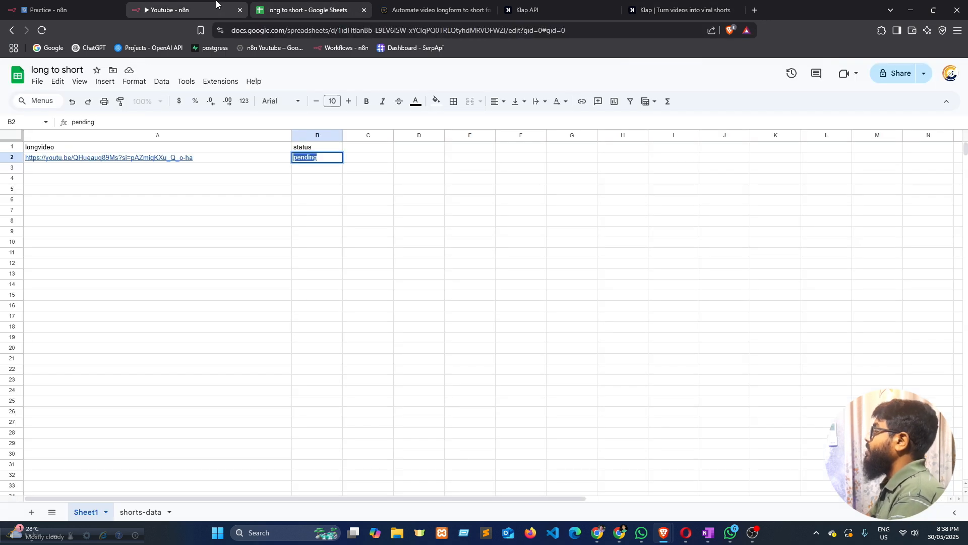
pyautogui.click(166, 9)
pyautogui.click(550, 204)
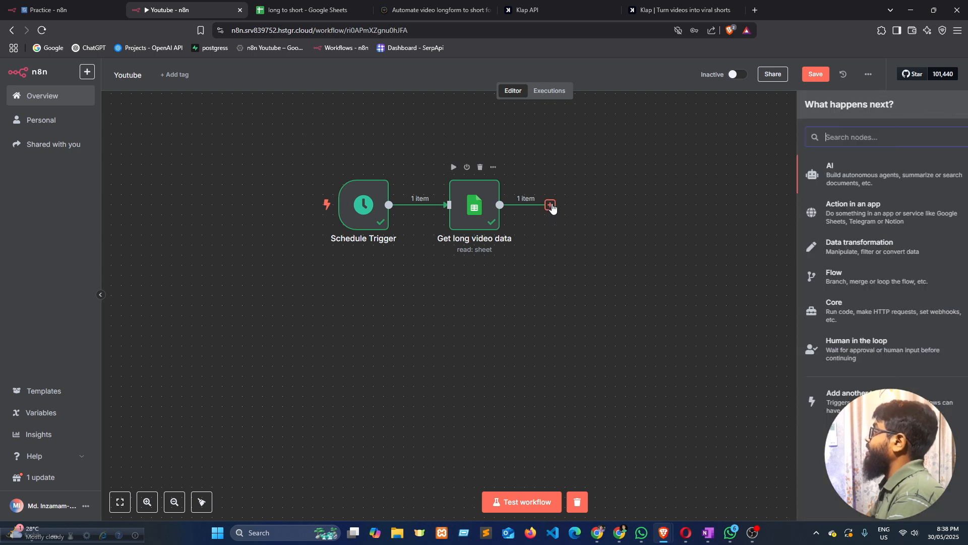
# Examine the Analyze Longform step in the Technuxt guide, including its POST URL and JSON body
pyautogui.click(433, 9)
pyautogui.scroll(-2, 202, 242)
pyautogui.scroll(2, 182, 259)
pyautogui.moveTo(81, 223); pyautogui.dragTo(299, 270)
pyautogui.click(200, 301)
pyautogui.scroll(-3, 197, 298)
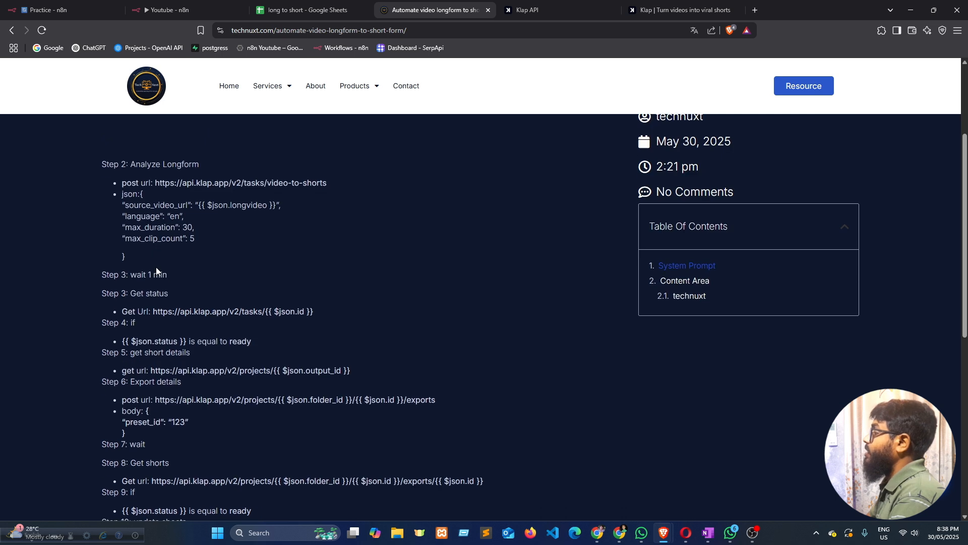
pyautogui.moveTo(131, 166); pyautogui.dragTo(212, 165)
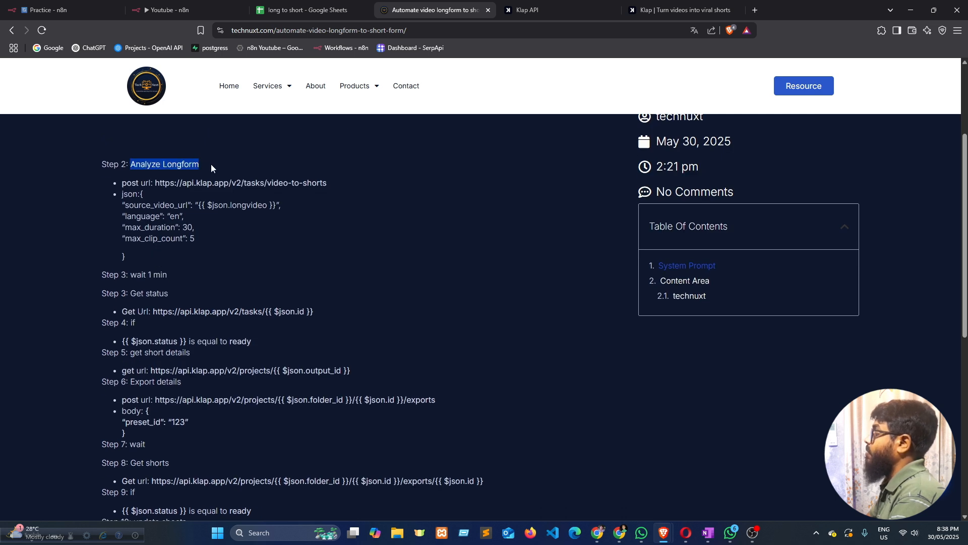
pyautogui.moveTo(121, 181); pyautogui.dragTo(158, 263)
pyautogui.click(156, 261)
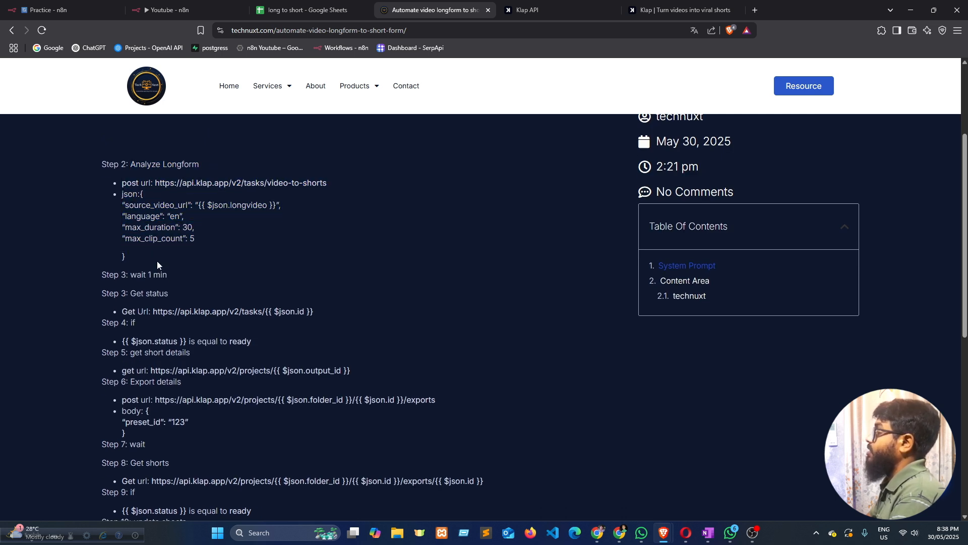
# Copy the step name "Analyze Longform" from the Technuxt guide and add an HTTP Request node after "Get long video data" in n8n
pyautogui.moveTo(133, 164); pyautogui.dragTo(195, 166)
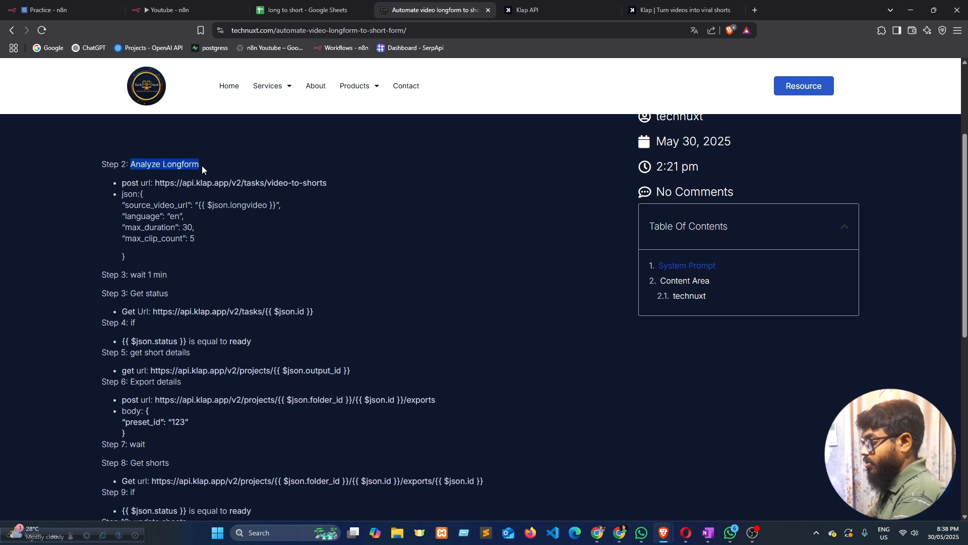
pyautogui.click(169, 10)
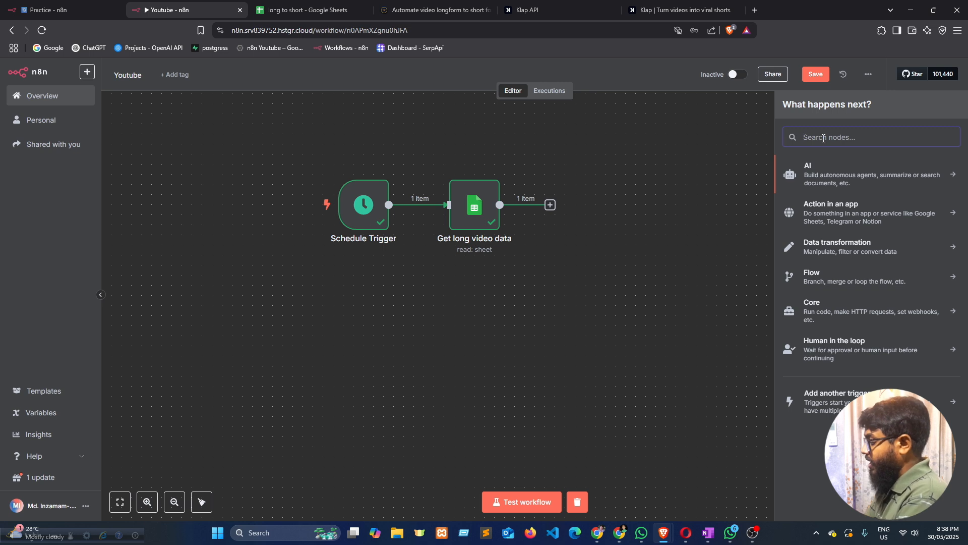
pyautogui.write('htt')
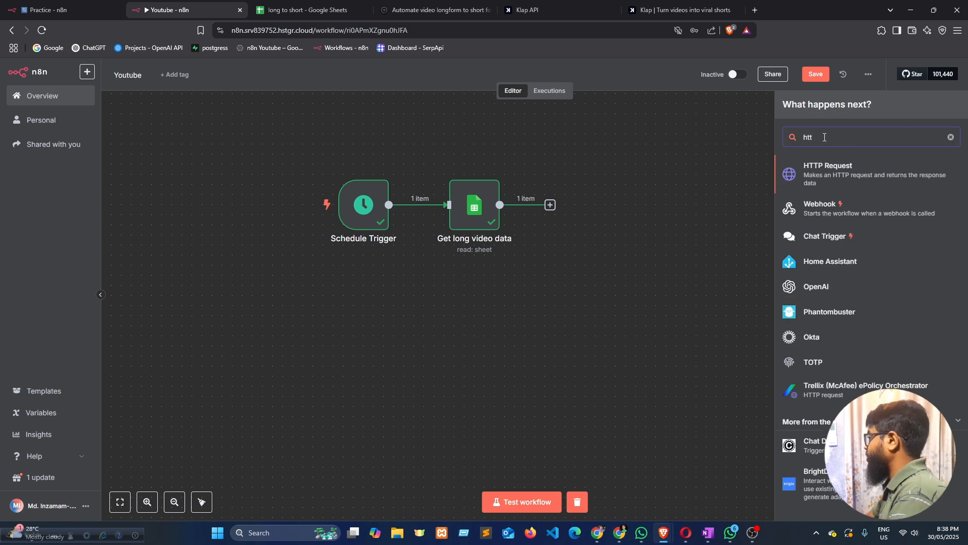
pyautogui.click(854, 185)
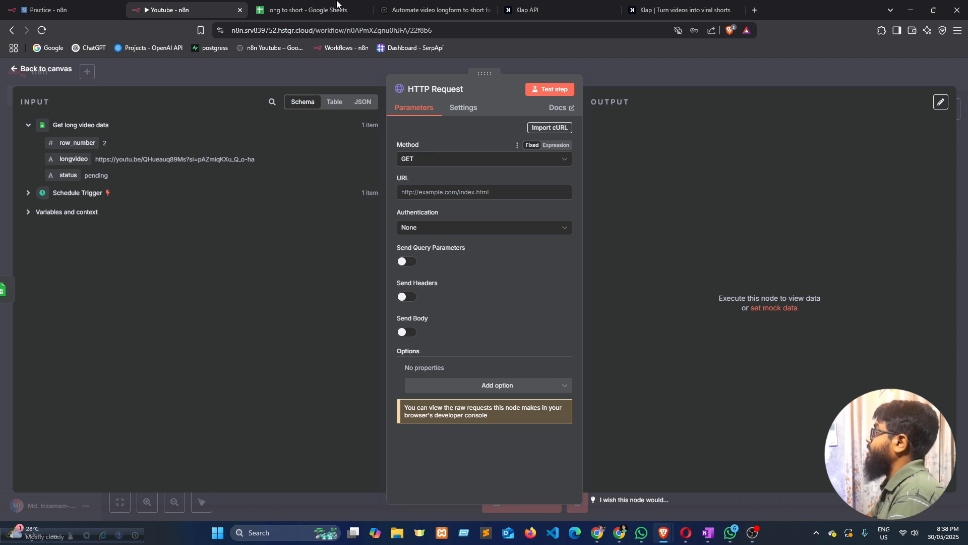
# Check the request type in the guide's Analyze Longform step and set the HTTP Request node's method to POST
pyautogui.click(441, 8)
pyautogui.click(129, 185)
pyautogui.click(188, 10)
pyautogui.click(442, 152)
pyautogui.click(429, 273)
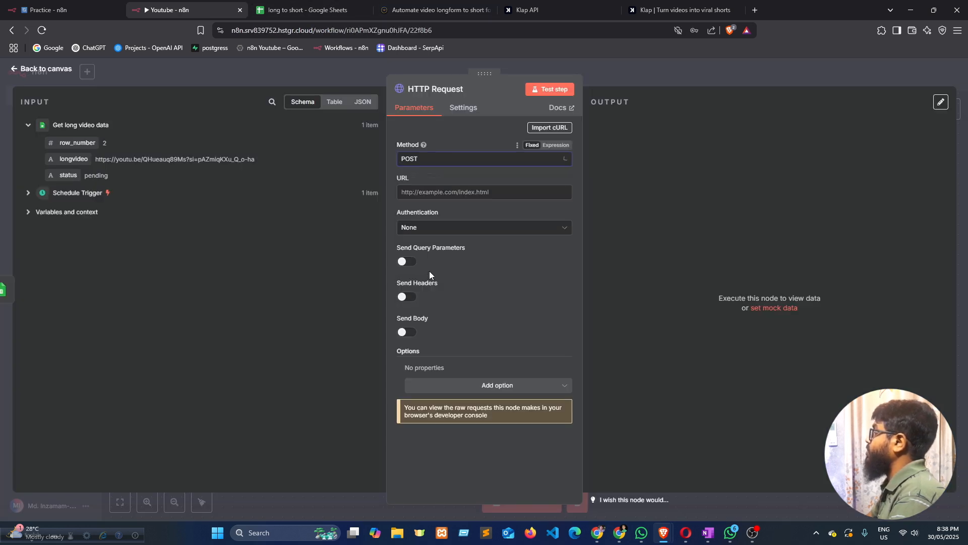
# Rename the HTTP Request node as "Analyze Longform"
pyautogui.click(437, 191)
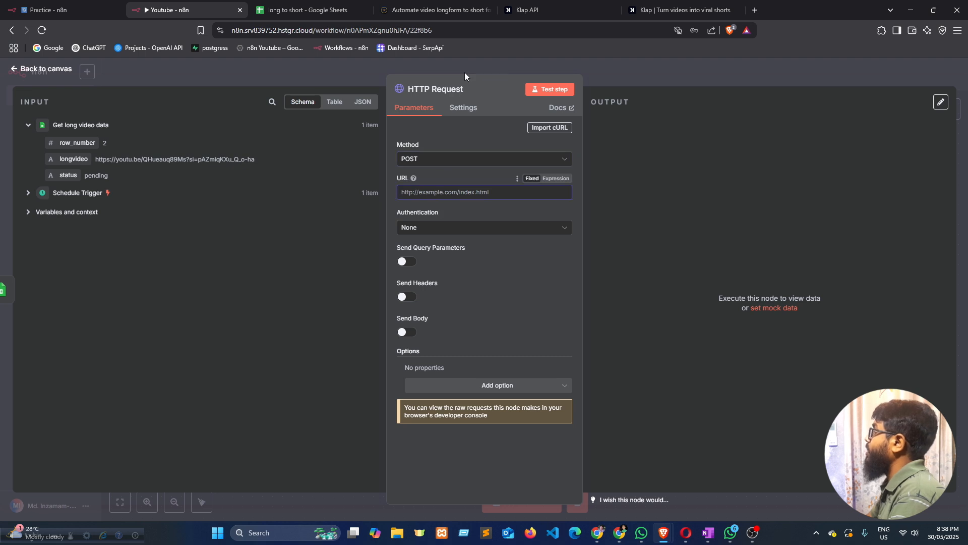
pyautogui.click(467, 90)
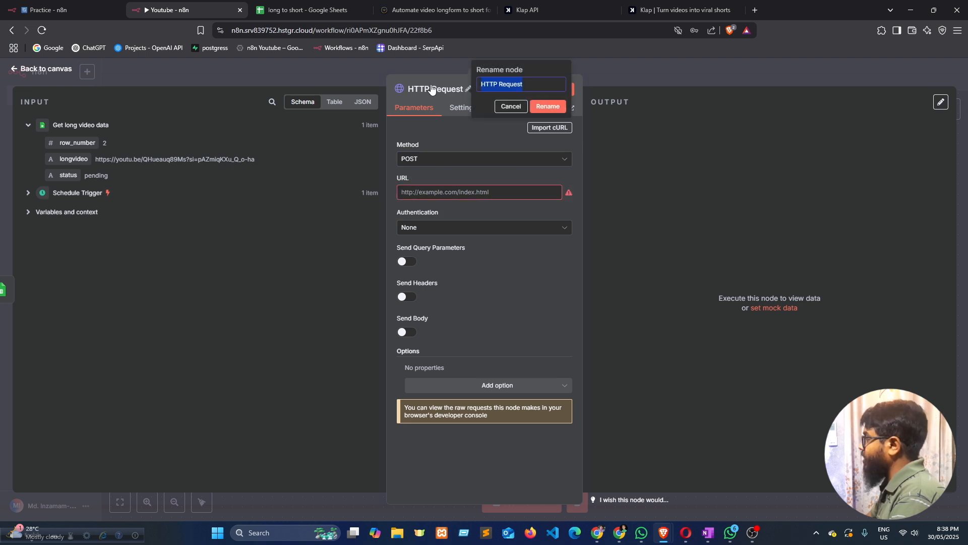
pyautogui.write('Analyze Longform')
pyautogui.click(544, 105)
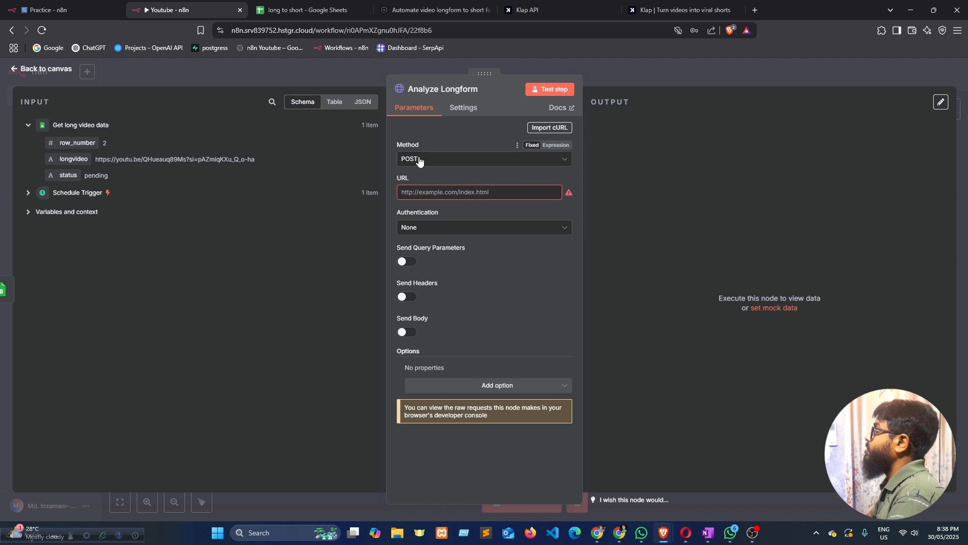
pyautogui.click(415, 6)
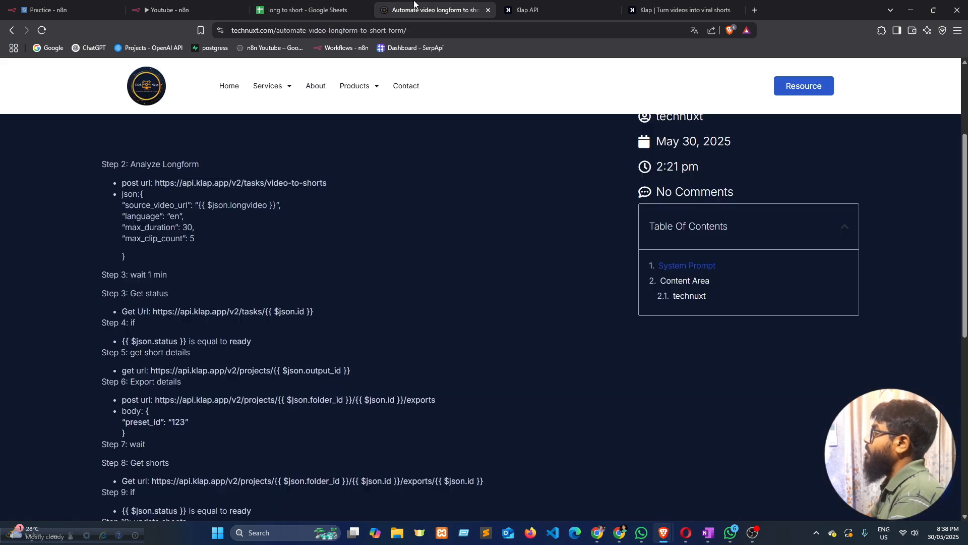
pyautogui.moveTo(155, 182); pyautogui.dragTo(332, 181)
pyautogui.hotkey('ctrl', 'c')
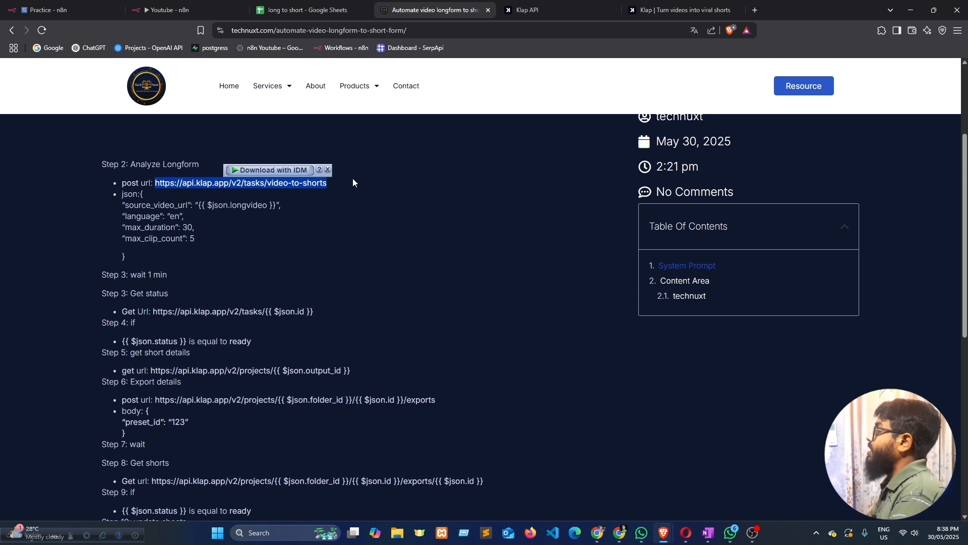
pyautogui.click(166, 10)
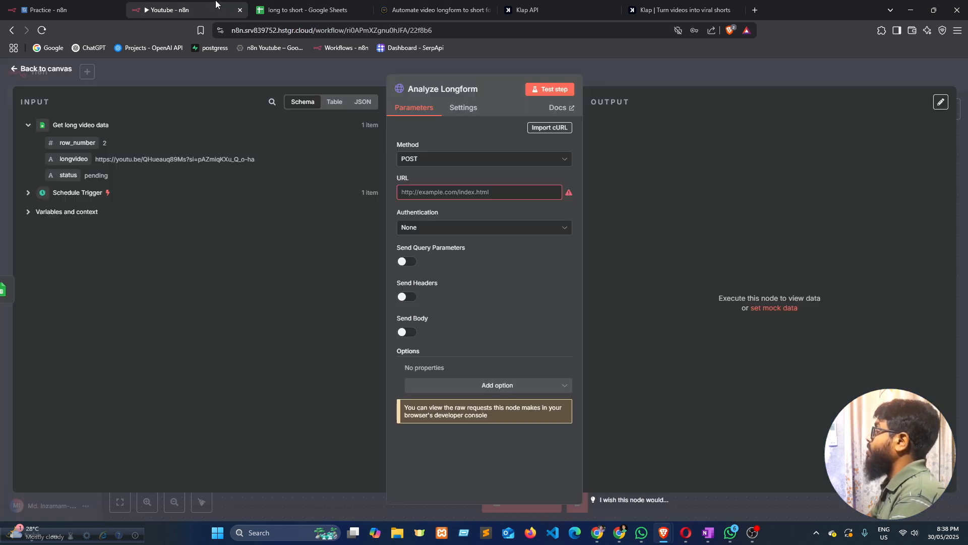
pyautogui.click(460, 193)
pyautogui.hotkey('ctrl', 'v')
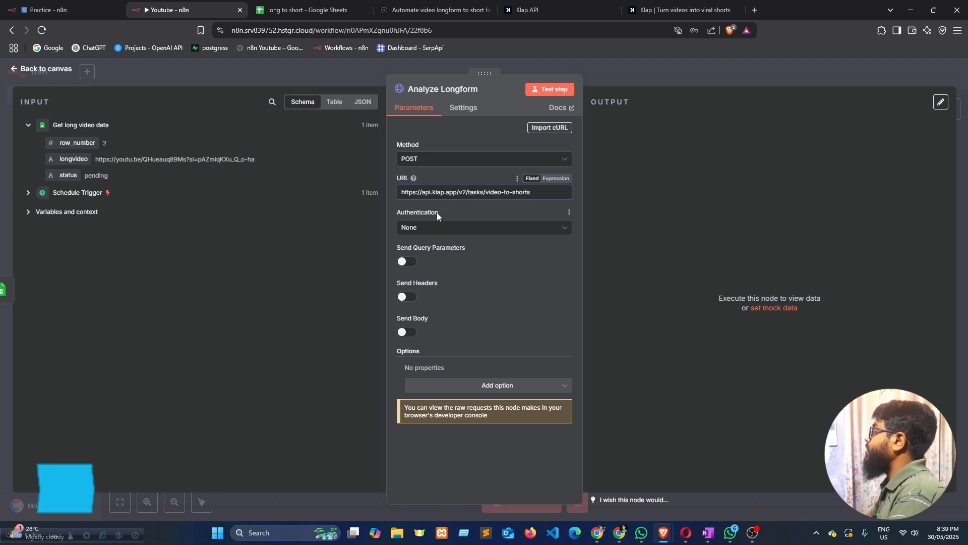
# Set the node's authentication to Generic Credential Type with Header Auth as the generic auth type
pyautogui.click(441, 227)
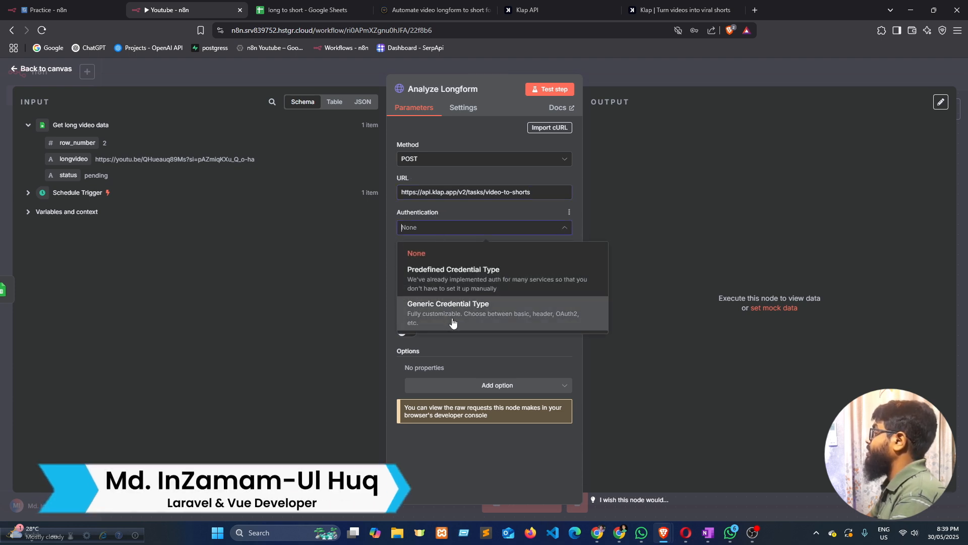
pyautogui.click(457, 312)
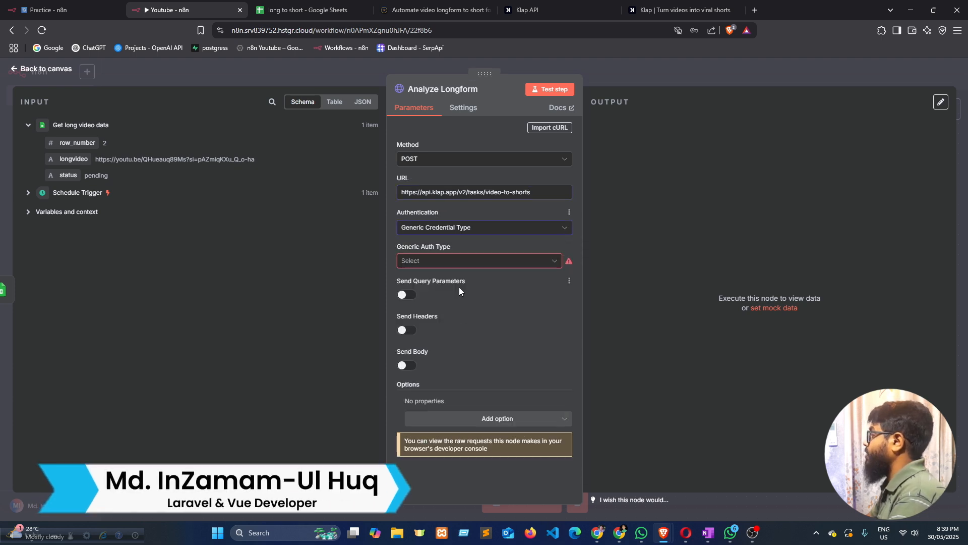
pyautogui.click(483, 261)
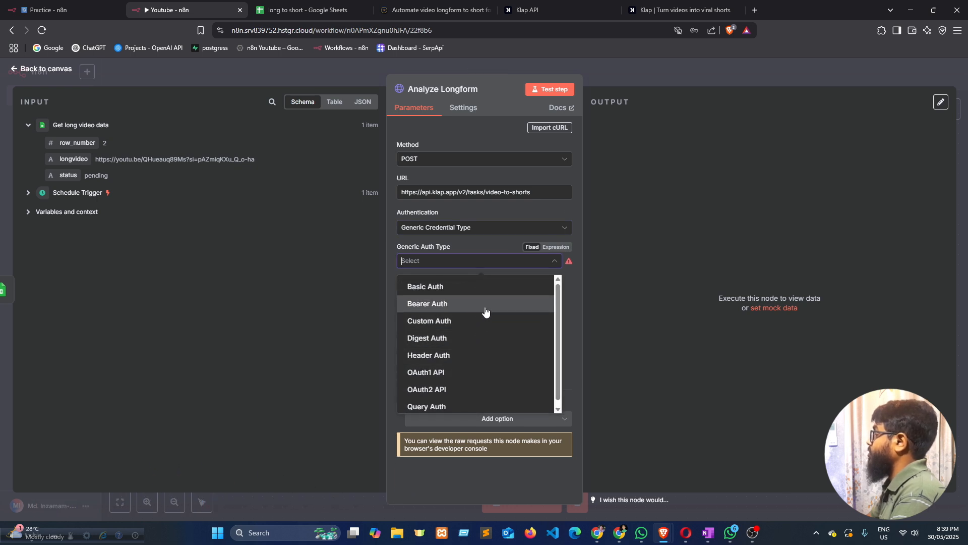
pyautogui.click(477, 355)
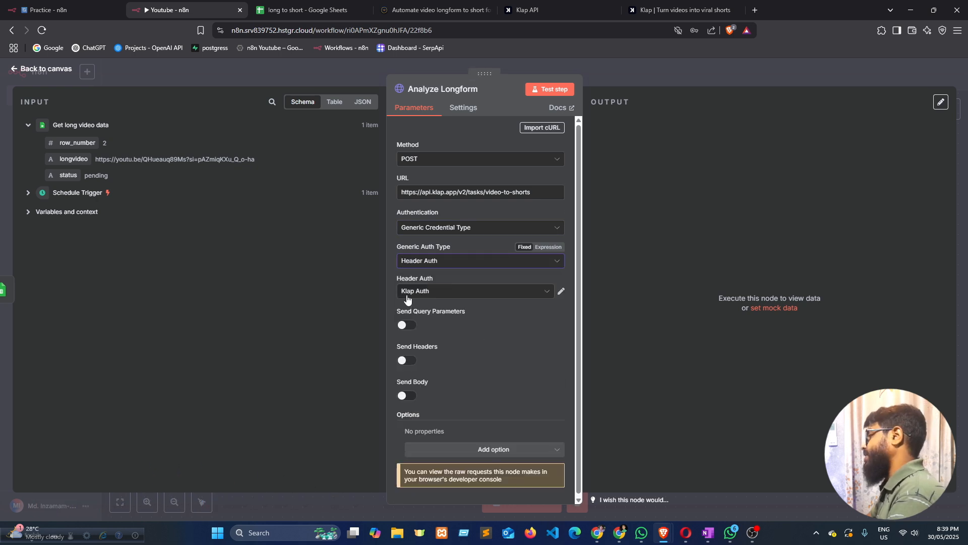
pyautogui.click(493, 291)
pyautogui.click(465, 341)
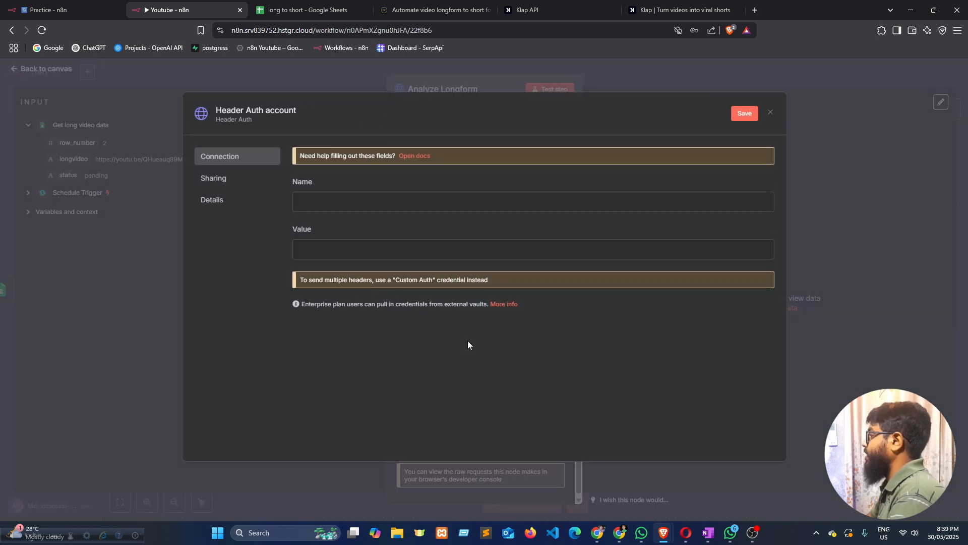
pyautogui.click(312, 249)
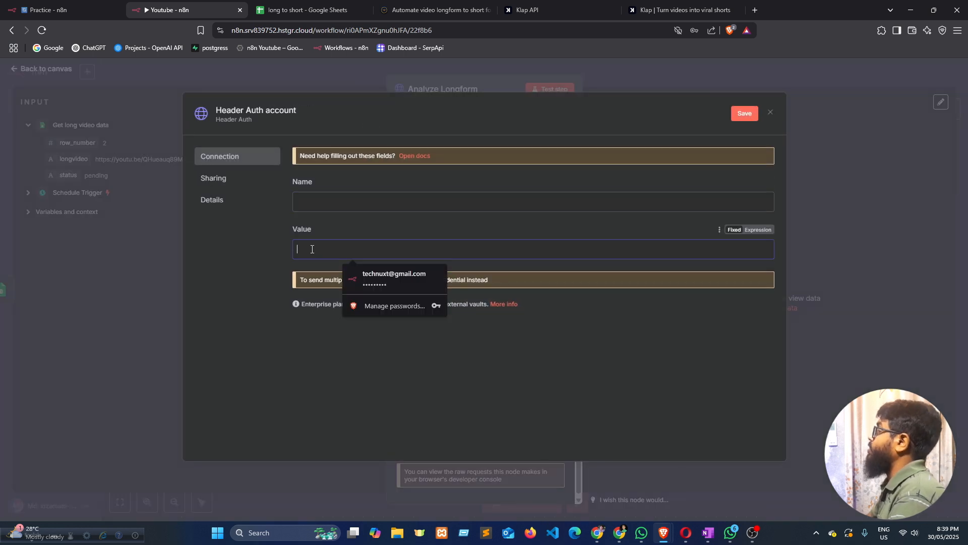
pyautogui.click(323, 190)
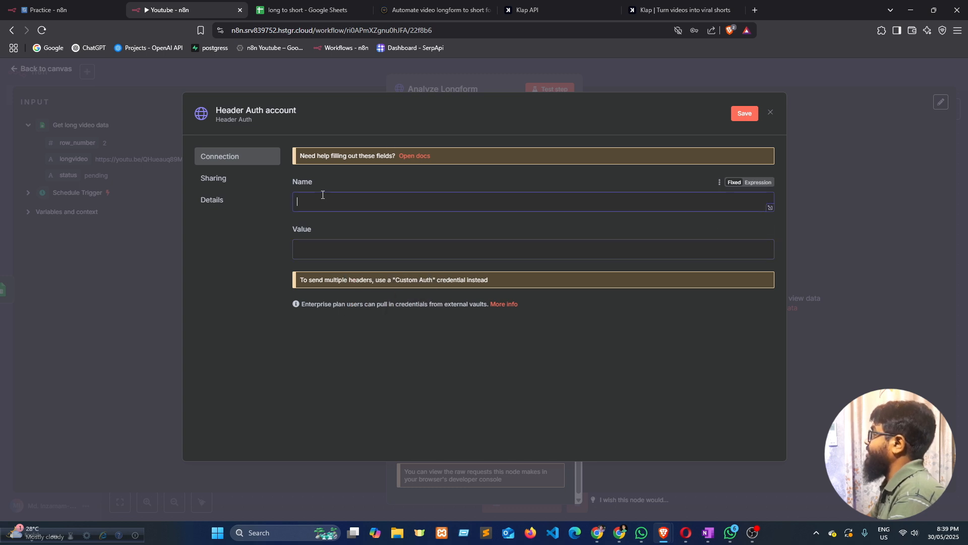
# Examine the Authorization header format in the Klap Video to Shorts documentation, the API links on the Klap site and the Technuxt guide
pyautogui.click(580, 5)
pyautogui.scroll(-2, 346, 198)
pyautogui.press('Escape')
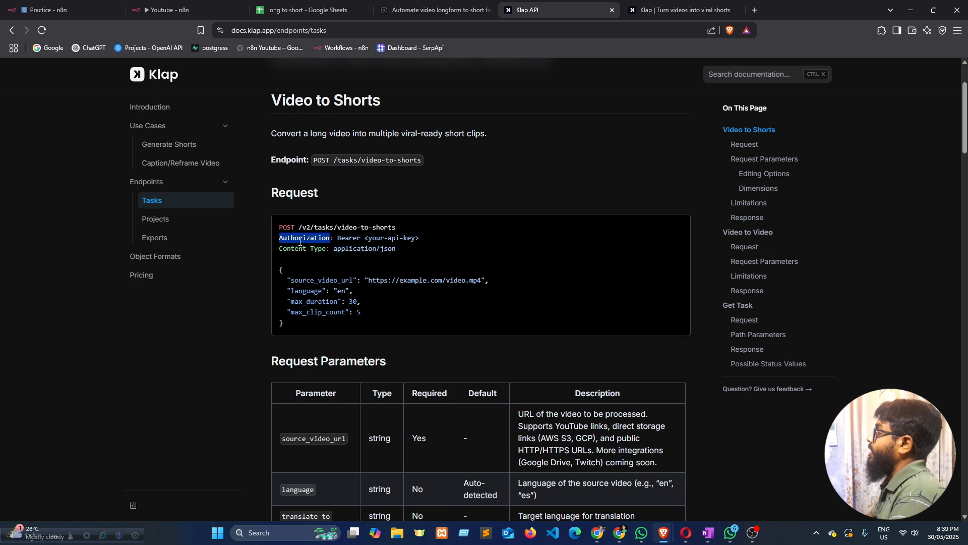
pyautogui.click(679, 10)
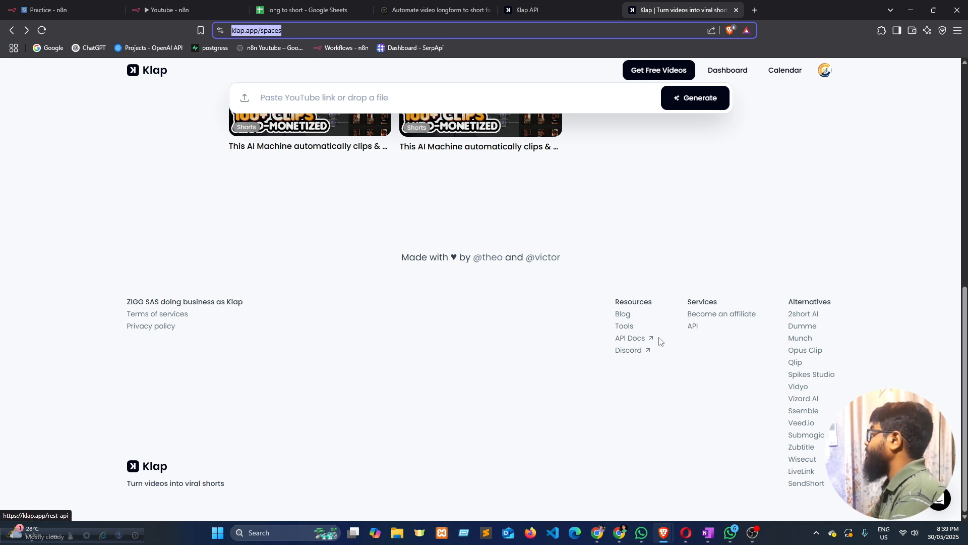
pyautogui.click(515, 4)
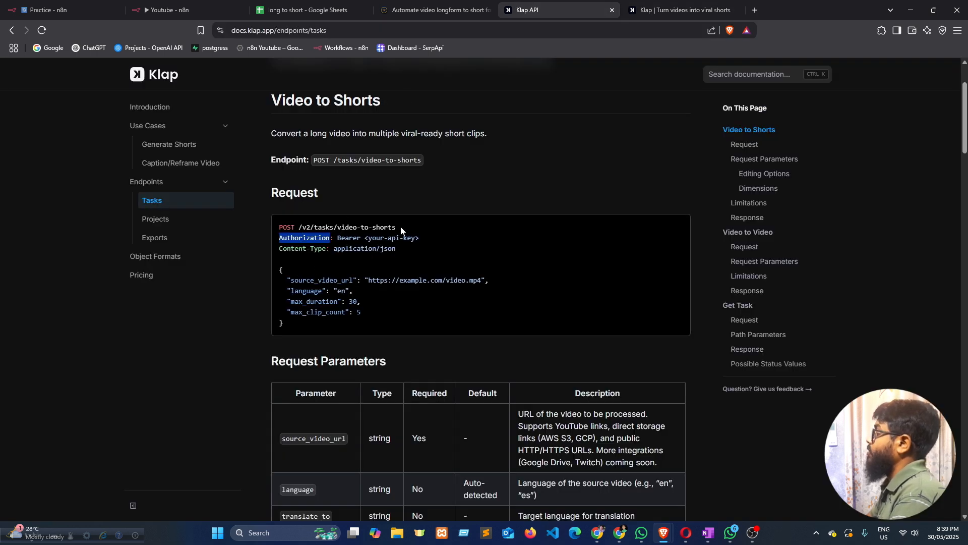
pyautogui.moveTo(401, 231); pyautogui.dragTo(260, 230)
pyautogui.moveTo(363, 252); pyautogui.dragTo(365, 250)
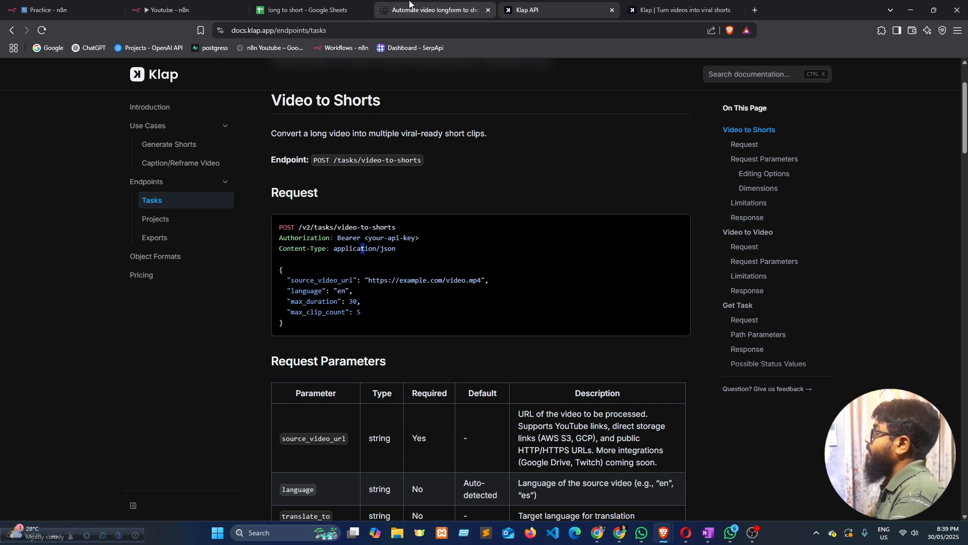
pyautogui.click(411, 5)
pyautogui.click(162, 180)
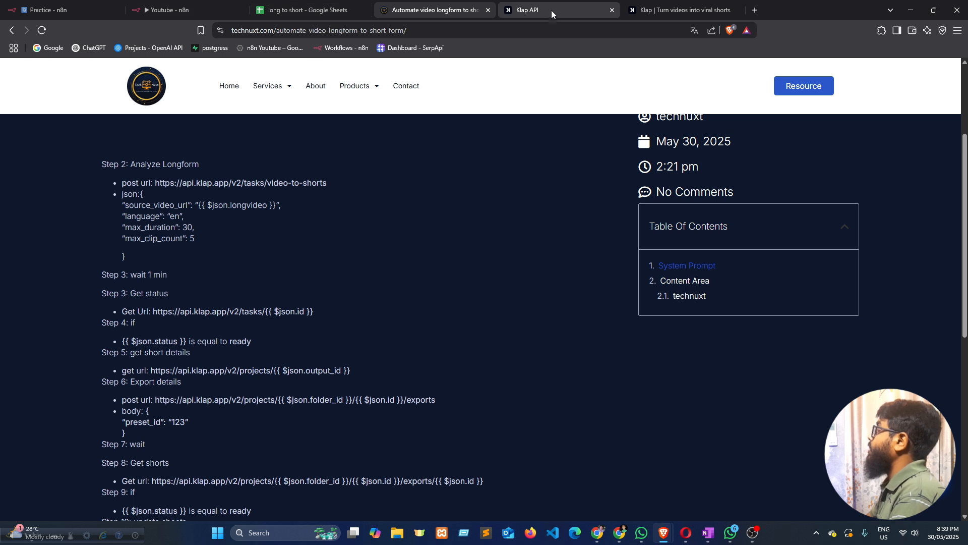
# Return to the n8n Youtube workflow and close the blank Header Auth credential form without saving
pyautogui.click(315, 8)
pyautogui.click(225, 12)
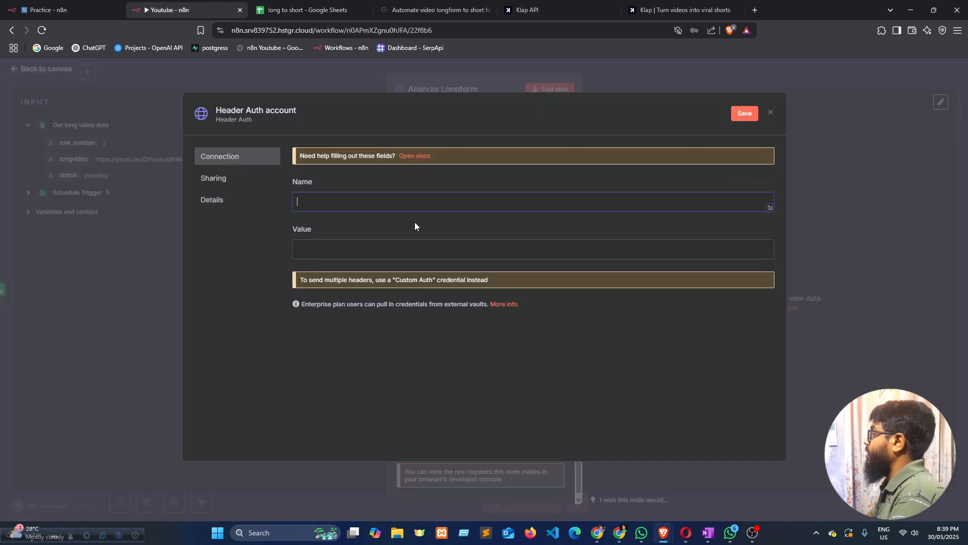
pyautogui.click(323, 250)
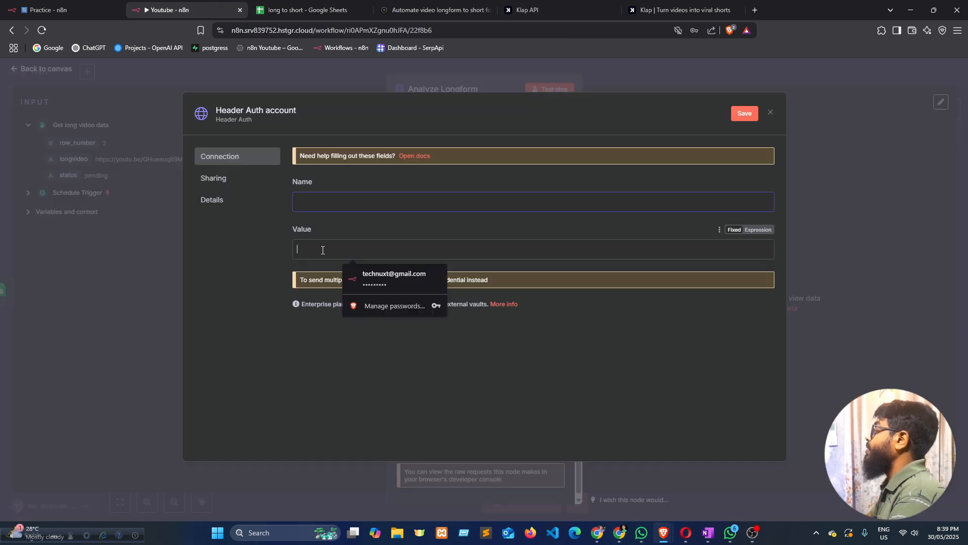
pyautogui.click(771, 113)
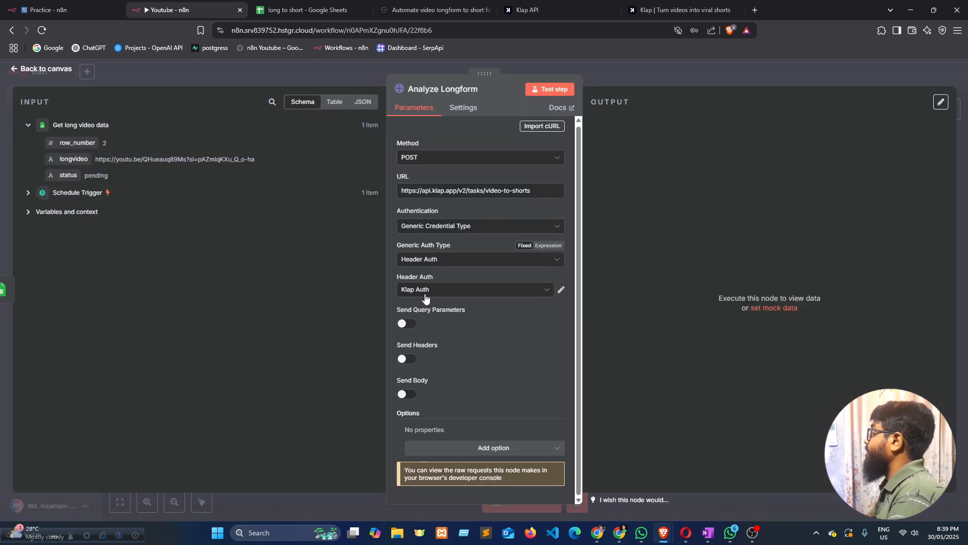
# Enable Send Body using JSON and paste the saved body with source_video_url {{ $json.longvideo }}, language "en", max_duration 30 and max_clip_count 5
pyautogui.click(407, 394)
pyautogui.scroll(-4, 422, 356)
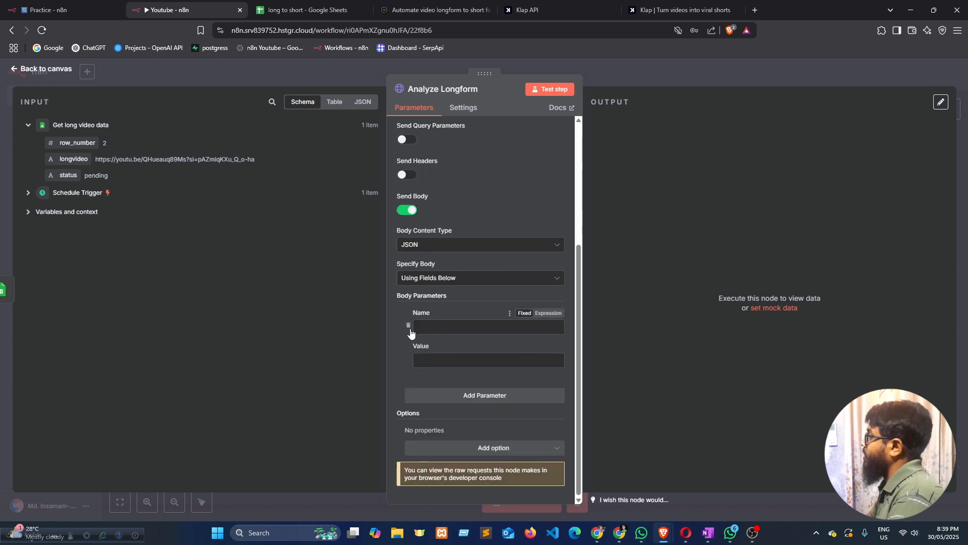
pyautogui.click(432, 277)
pyautogui.click(427, 371)
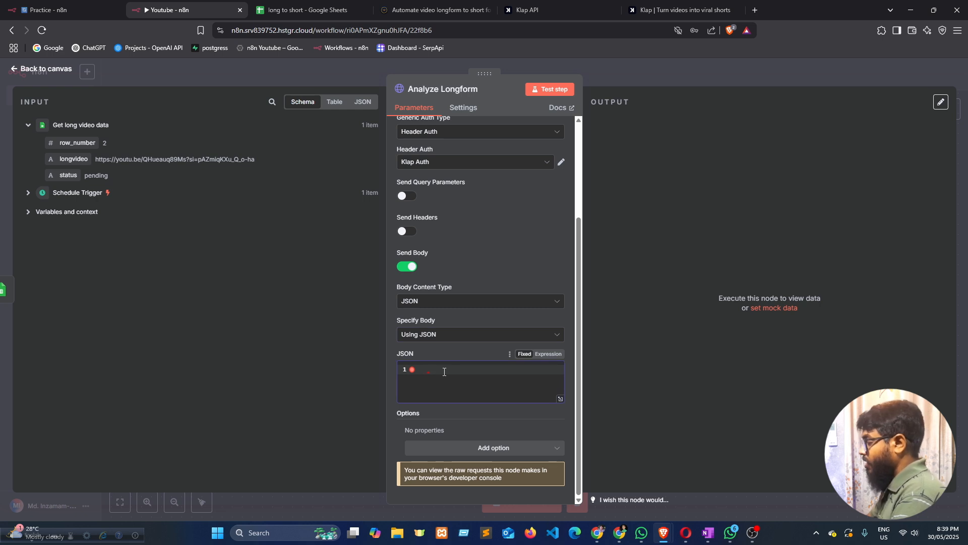
pyautogui.press('super+v')
pyautogui.scroll(-3, 492, 305)
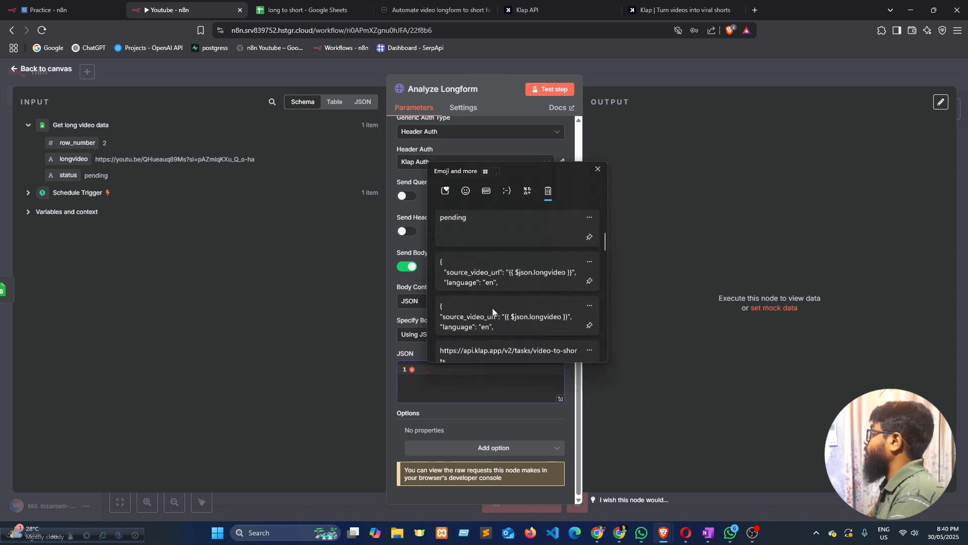
pyautogui.click(502, 272)
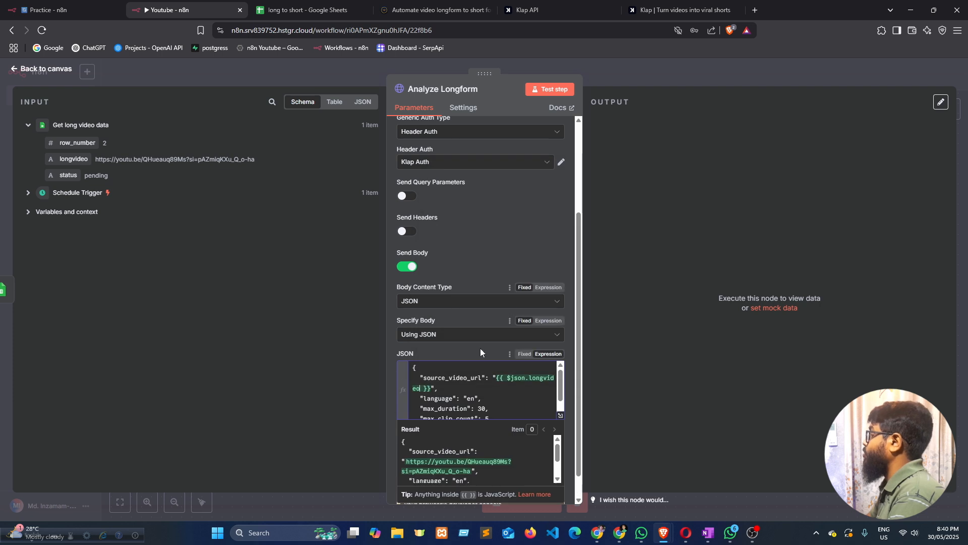
# Compare the pasted JSON body with the JSON in the guide's Analyze Longform step
pyautogui.scroll(-1, 468, 385)
pyautogui.scroll(1, 497, 386)
pyautogui.scroll(-1, 483, 401)
pyautogui.scroll(1, 482, 399)
pyautogui.click(433, 10)
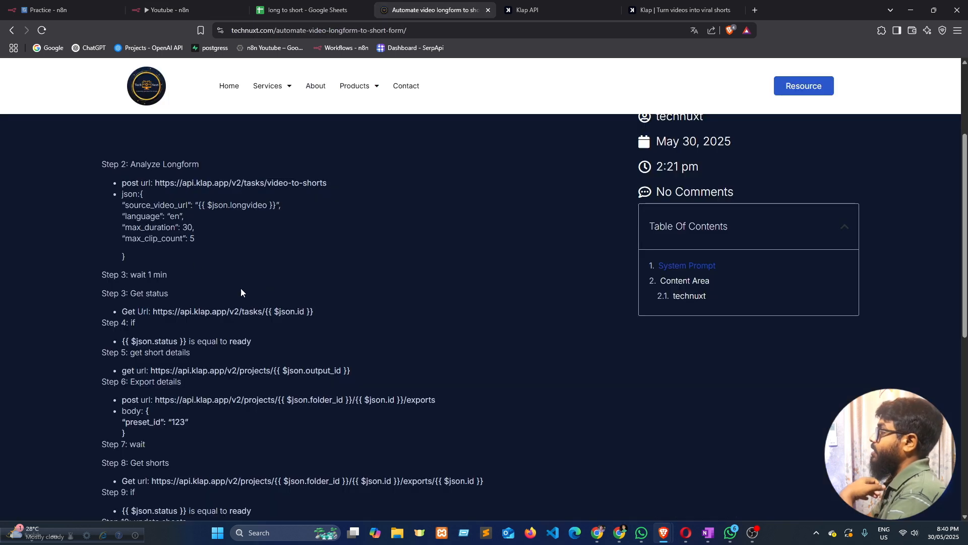
pyautogui.moveTo(124, 252); pyautogui.dragTo(141, 194)
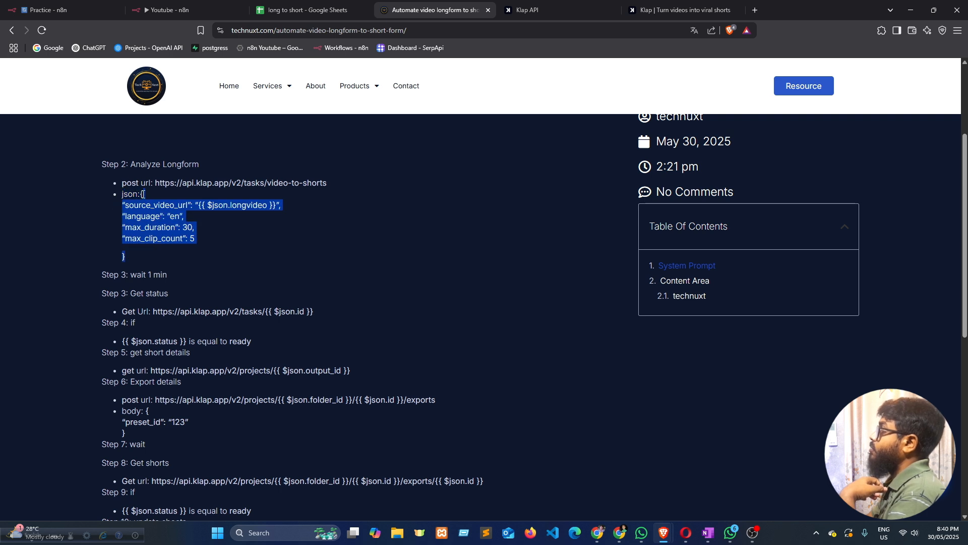
pyautogui.click(167, 10)
pyautogui.scroll(-1, 507, 382)
pyautogui.scroll(1, 507, 382)
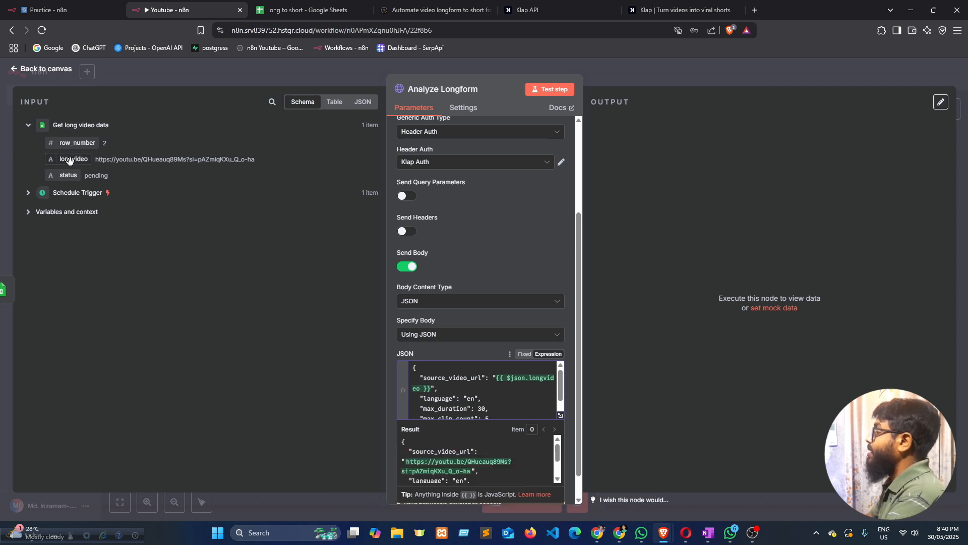
# Check the source_video_url expression and set max_clip_count to 1 in the JSON body
pyautogui.moveTo(497, 378); pyautogui.dragTo(507, 384)
pyautogui.click(459, 380)
pyautogui.scroll(-1, 475, 387)
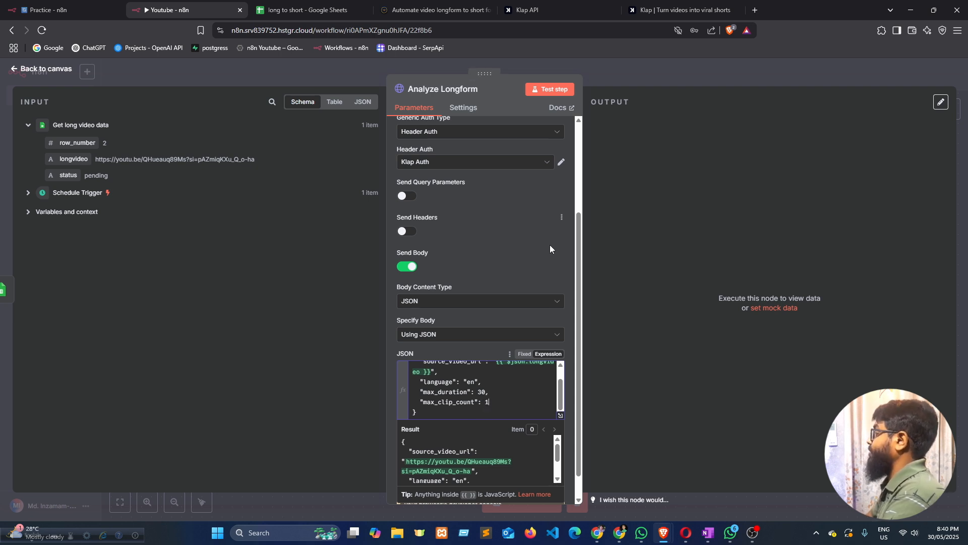
# Close the Analyze Longform settings and place the node below Get long video data on the canvas
pyautogui.scroll(-1, 520, 233)
pyautogui.click(508, 223)
pyautogui.scroll(5, 491, 307)
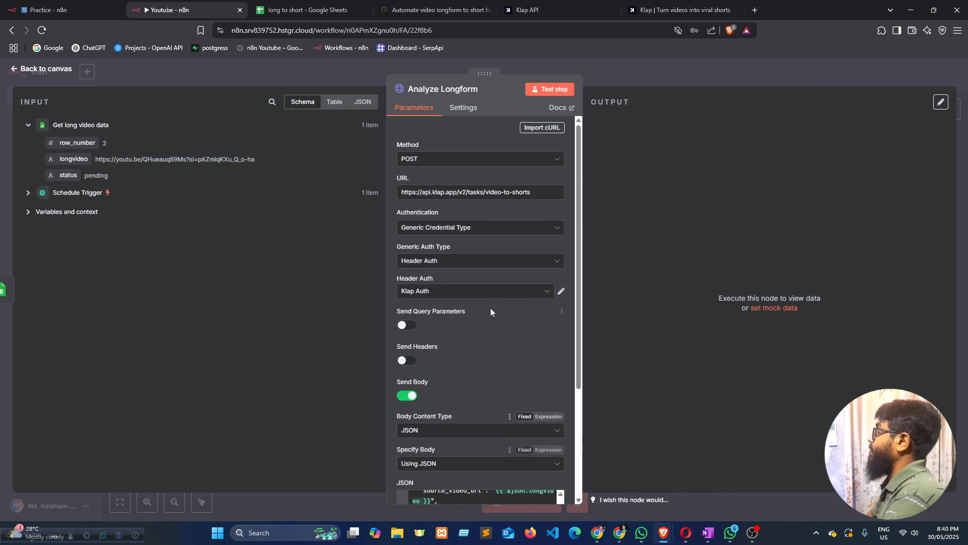
pyautogui.press('Escape')
pyautogui.moveTo(631, 248); pyautogui.dragTo(470, 318)
pyautogui.scroll(-1, 573, 294)
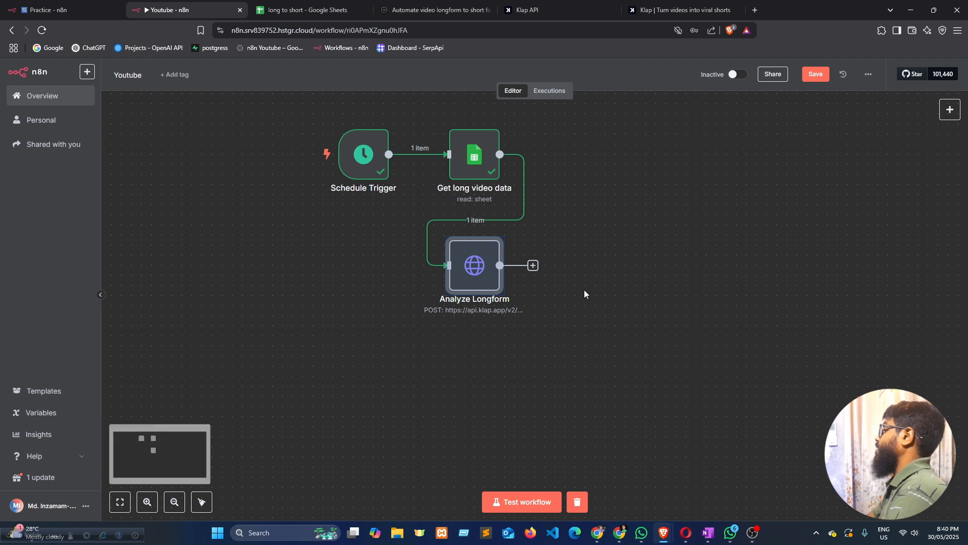
pyautogui.click(364, 303)
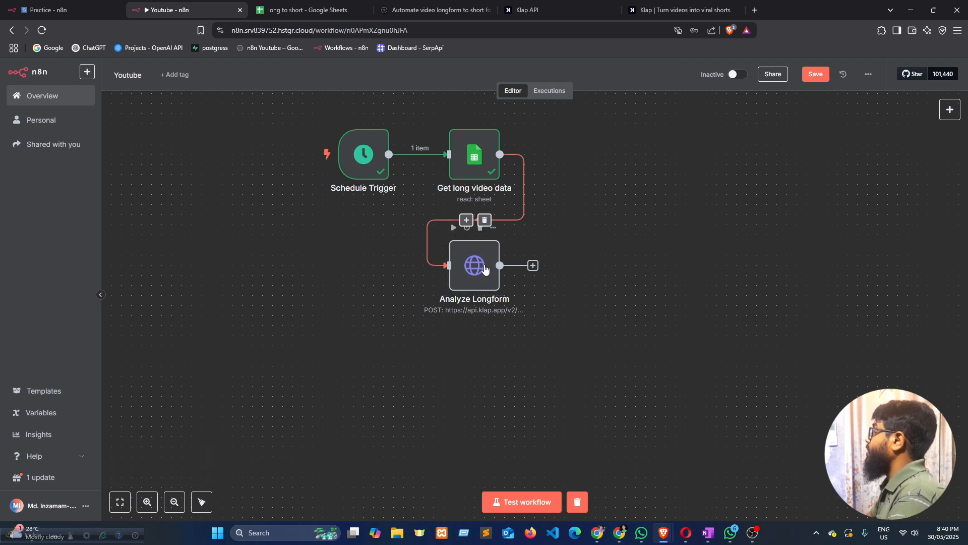
# Run only the Analyze Longform node and check the task status in its output
pyautogui.click(453, 228)
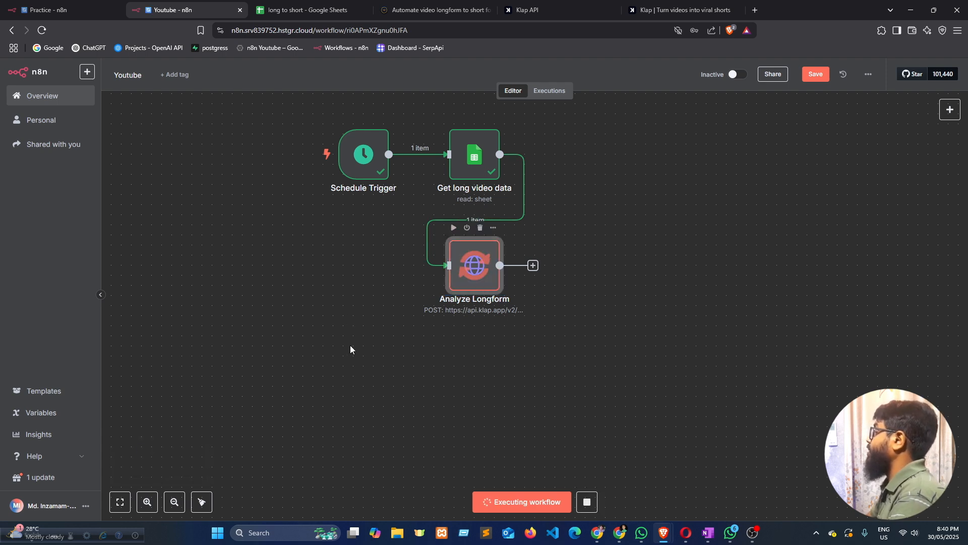
pyautogui.doubleClick(482, 273)
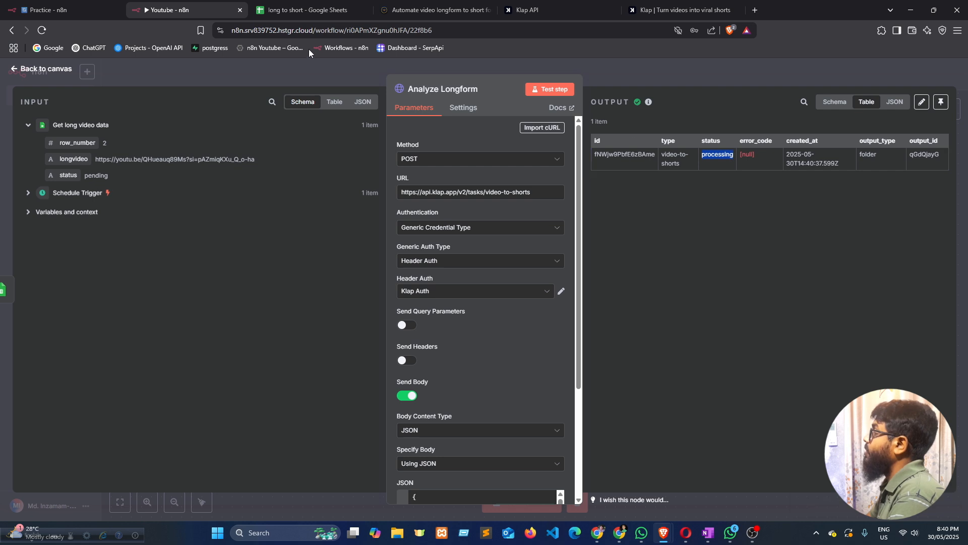
pyautogui.click(306, 72)
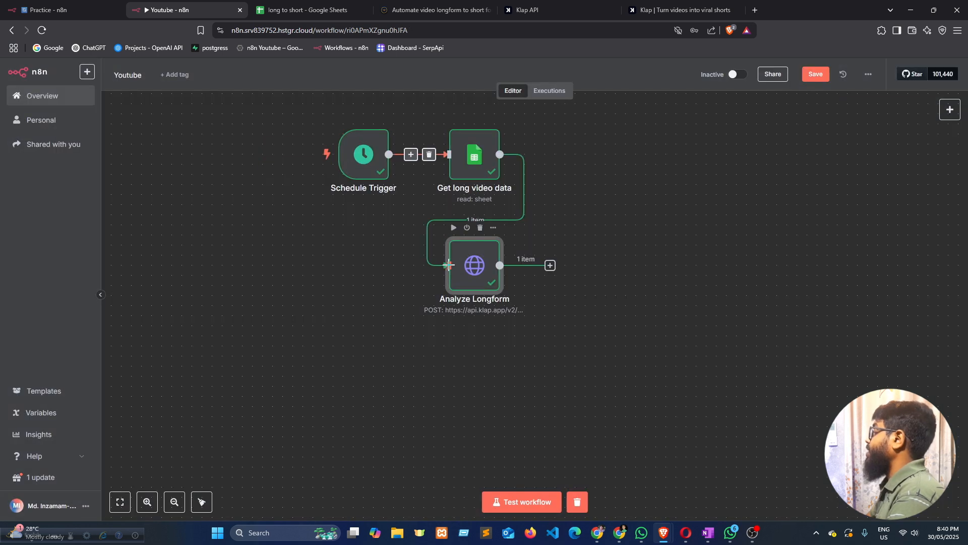
# Add a Wait node after Analyze Longform that resumes after a time interval of 5 seconds
pyautogui.click(550, 266)
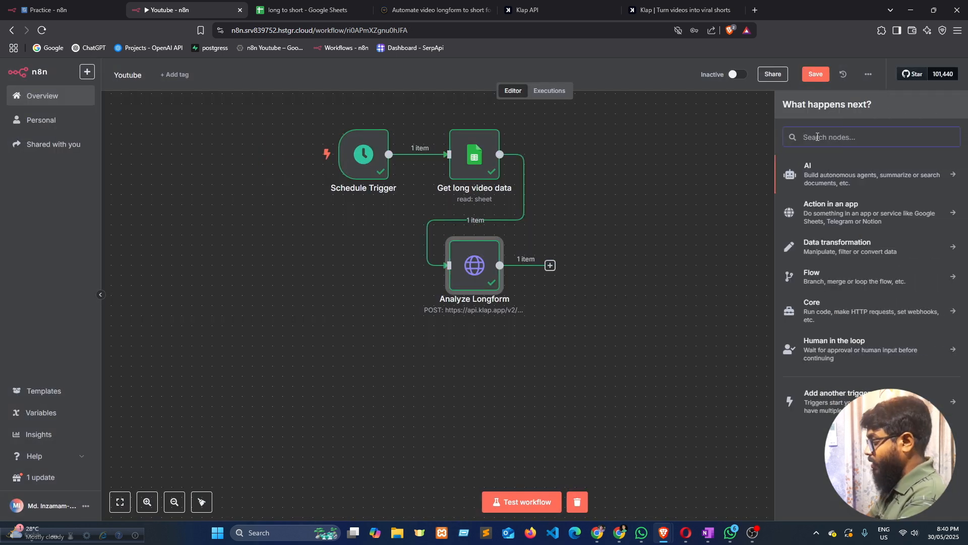
pyautogui.write('wait')
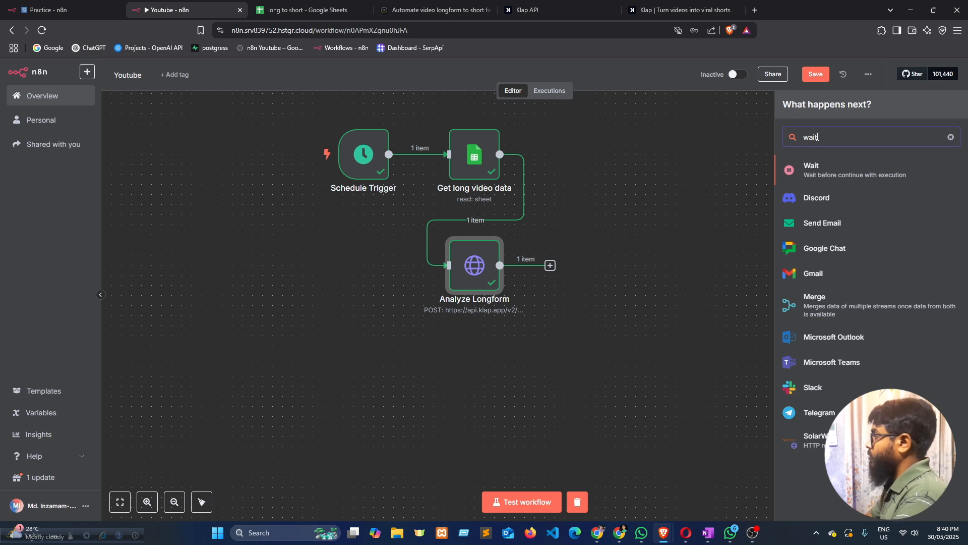
pyautogui.click(853, 171)
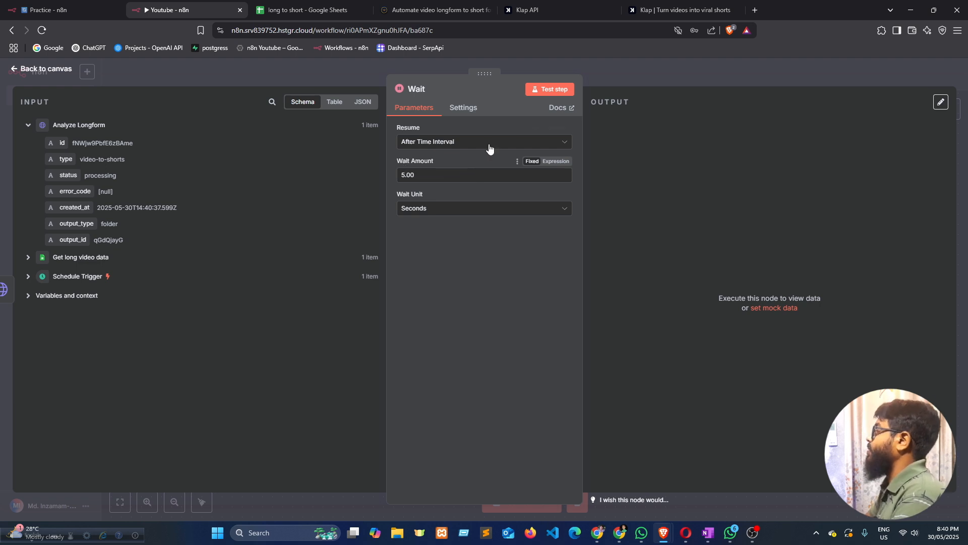
pyautogui.click(374, 68)
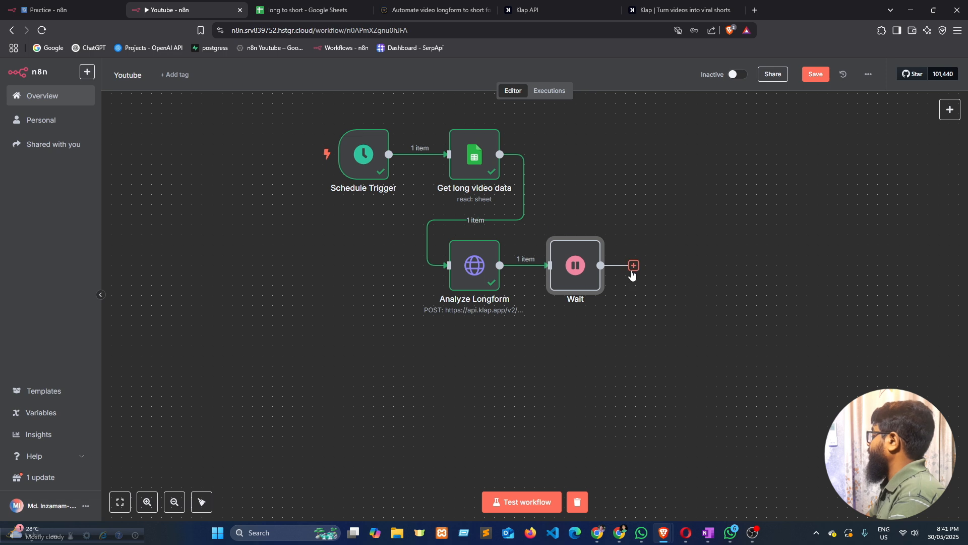
# Read the wait and Get status steps in the guide and examine the output fields of Analyze Longform
pyautogui.scroll(-2, 162, 252)
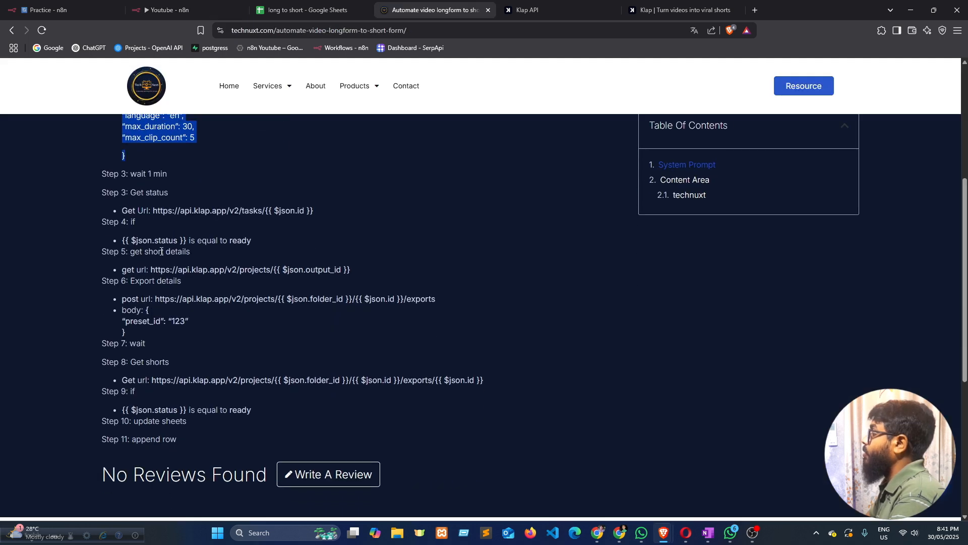
pyautogui.moveTo(130, 174); pyautogui.dragTo(182, 199)
pyautogui.click(142, 195)
pyautogui.click(152, 214)
pyautogui.doubleClick(158, 211)
pyautogui.click(152, 231)
pyautogui.click(187, 7)
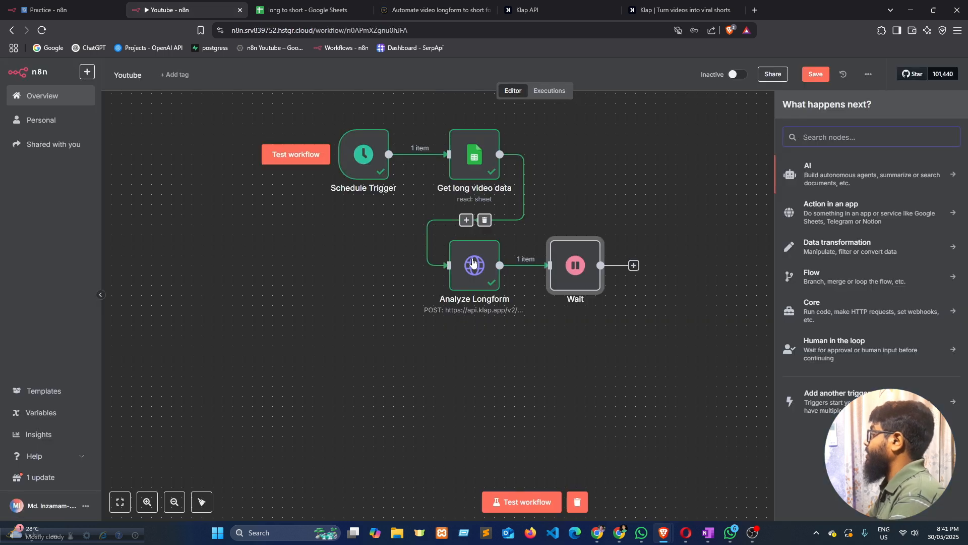
pyautogui.doubleClick(477, 272)
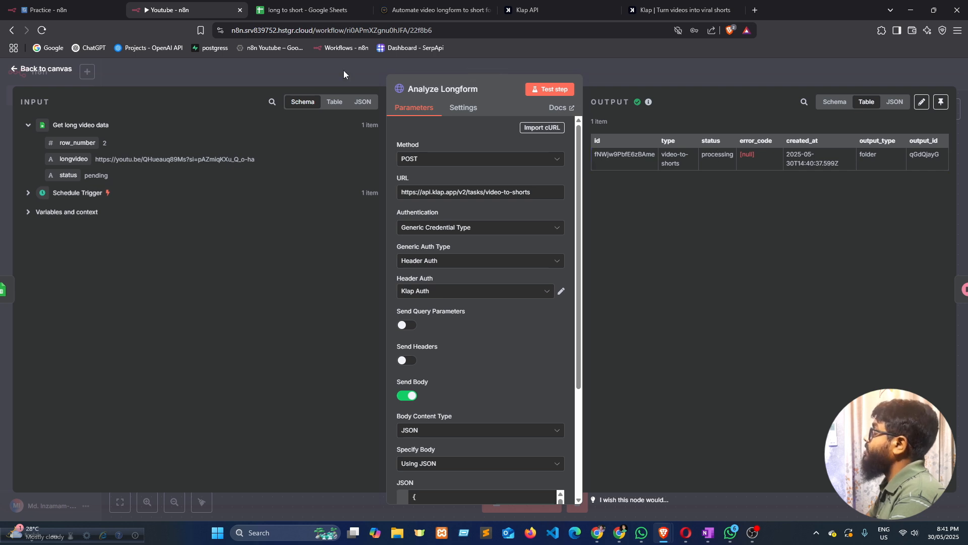
pyautogui.press('Escape')
# Add an HTTP Request node after Wait and rename it "Get status" as in the guide
pyautogui.click(634, 265)
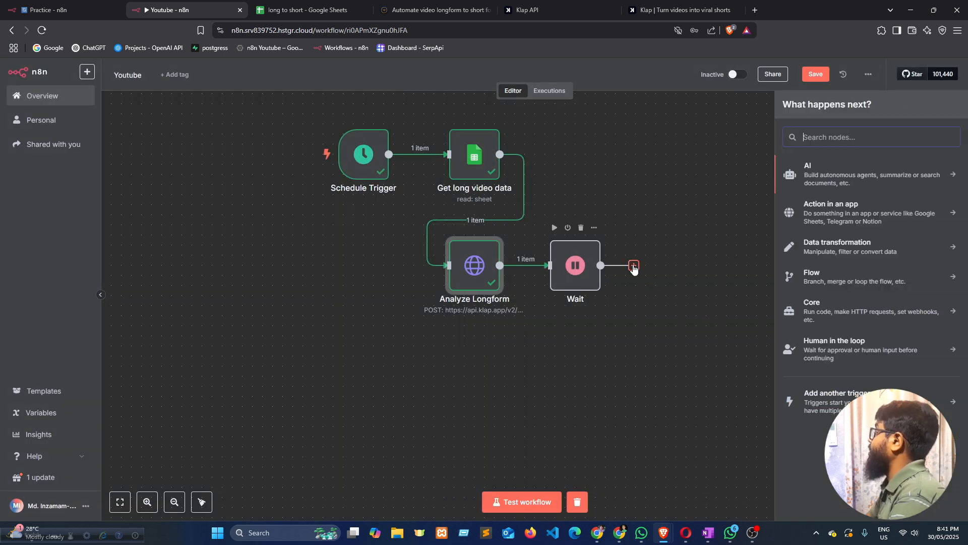
pyautogui.write('htt')
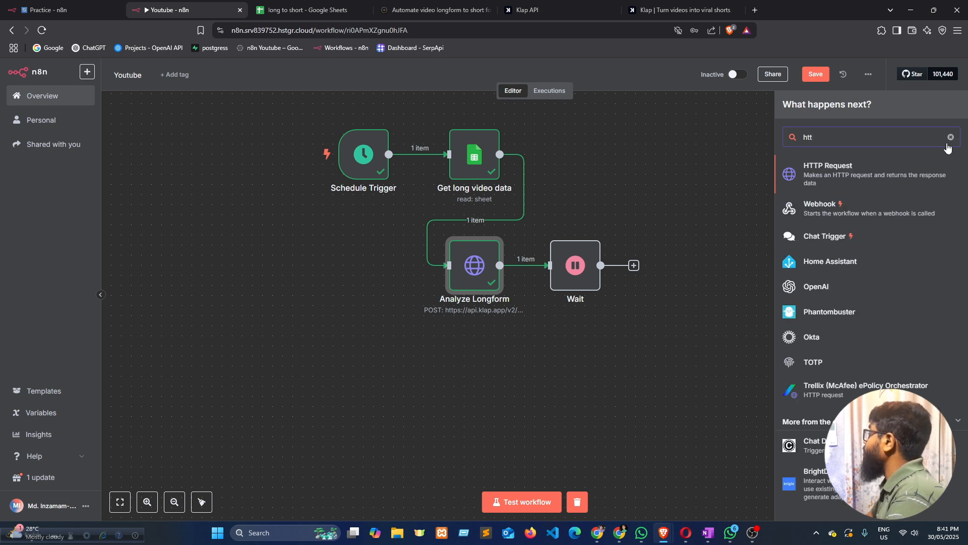
pyautogui.click(901, 171)
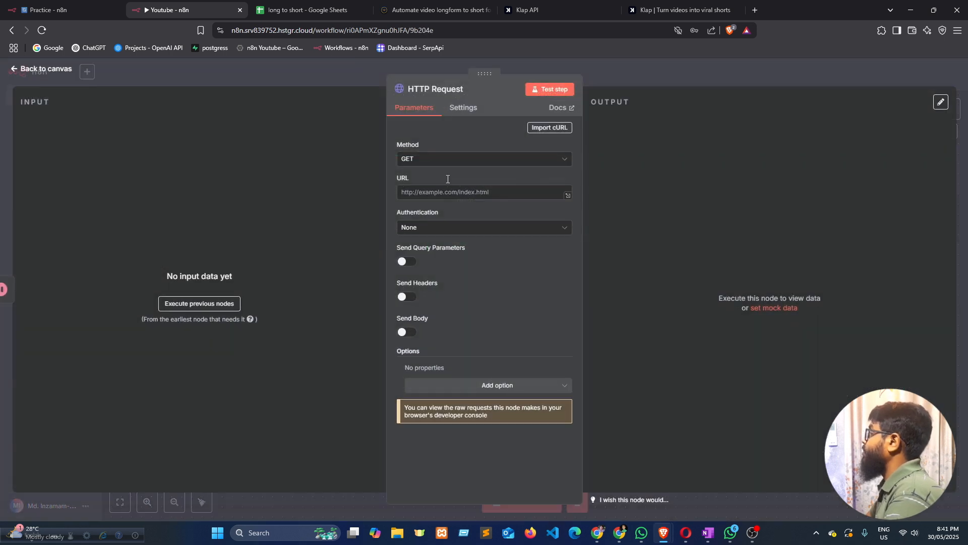
pyautogui.click(422, 4)
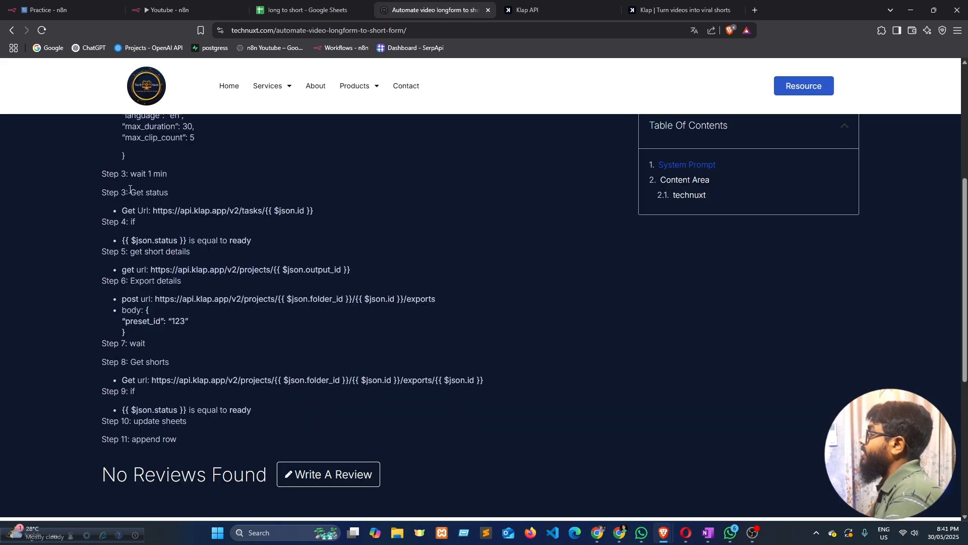
pyautogui.moveTo(133, 192); pyautogui.dragTo(145, 193)
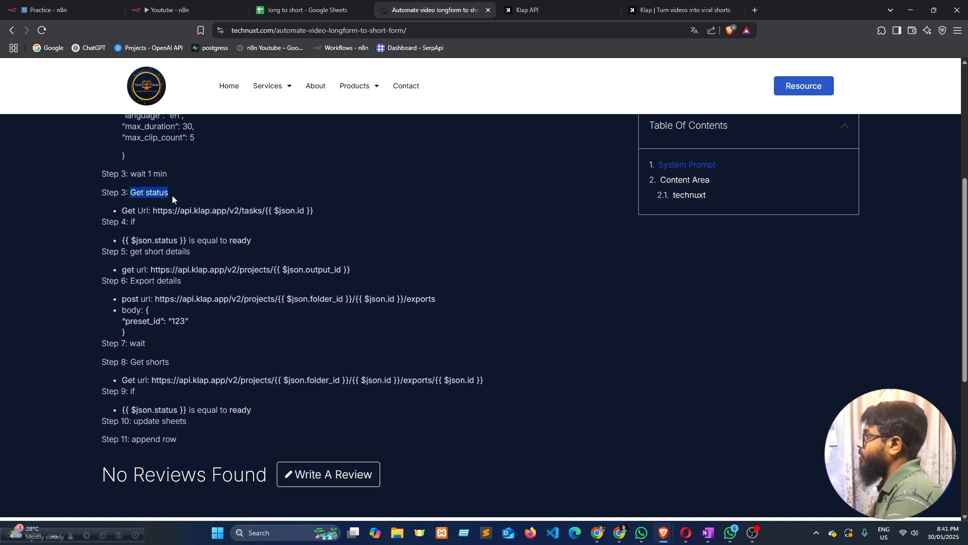
pyautogui.click(169, 10)
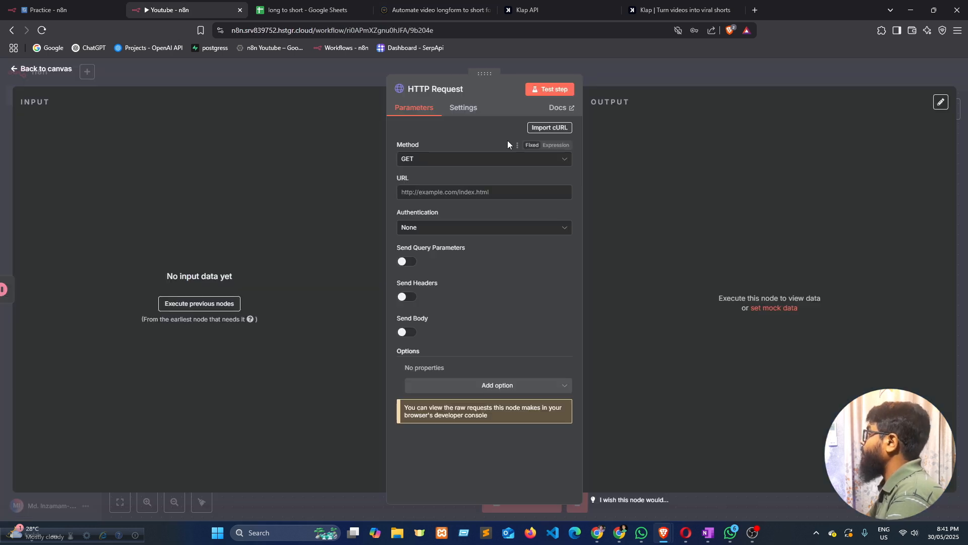
pyautogui.click(462, 90)
pyautogui.write('Get status')
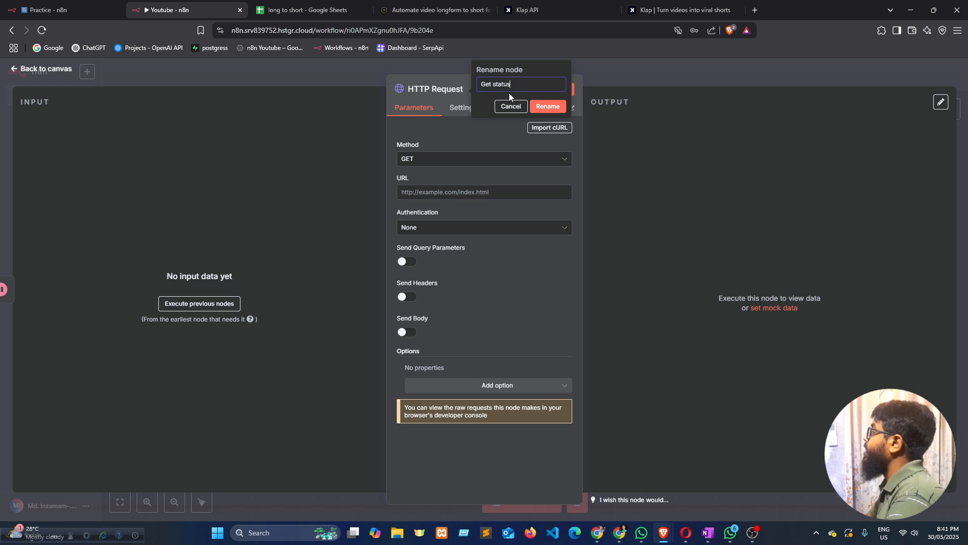
pyautogui.click(548, 107)
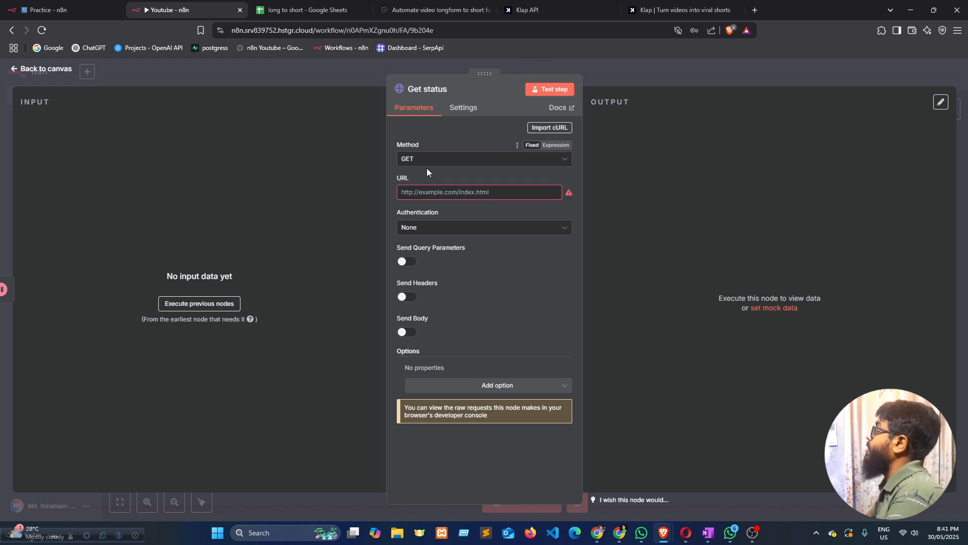
pyautogui.click(433, 10)
pyautogui.moveTo(154, 210); pyautogui.dragTo(325, 214)
pyautogui.hotkey('ctrl', 'c')
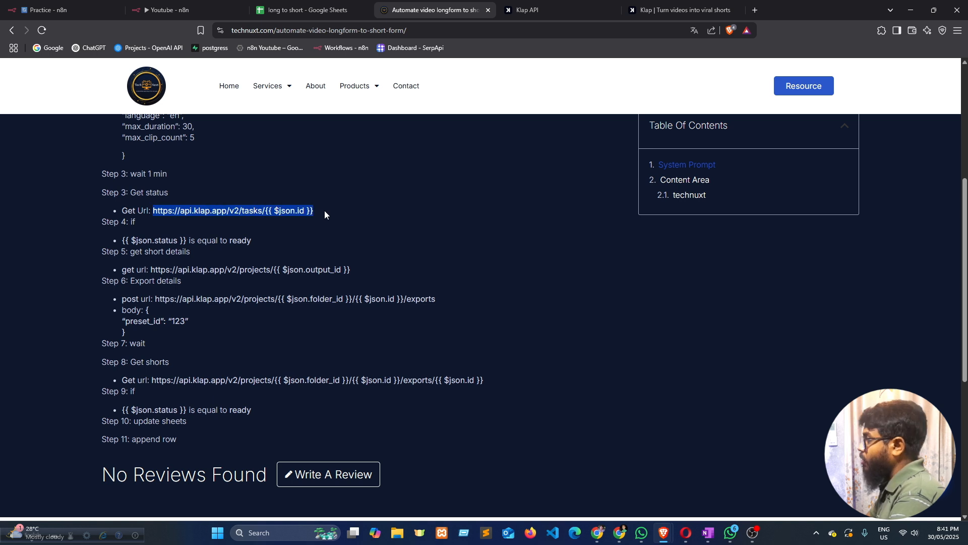
pyautogui.moveTo(137, 210); pyautogui.dragTo(117, 212)
pyautogui.click(166, 5)
pyautogui.click(438, 158)
pyautogui.click(435, 202)
pyautogui.click(431, 192)
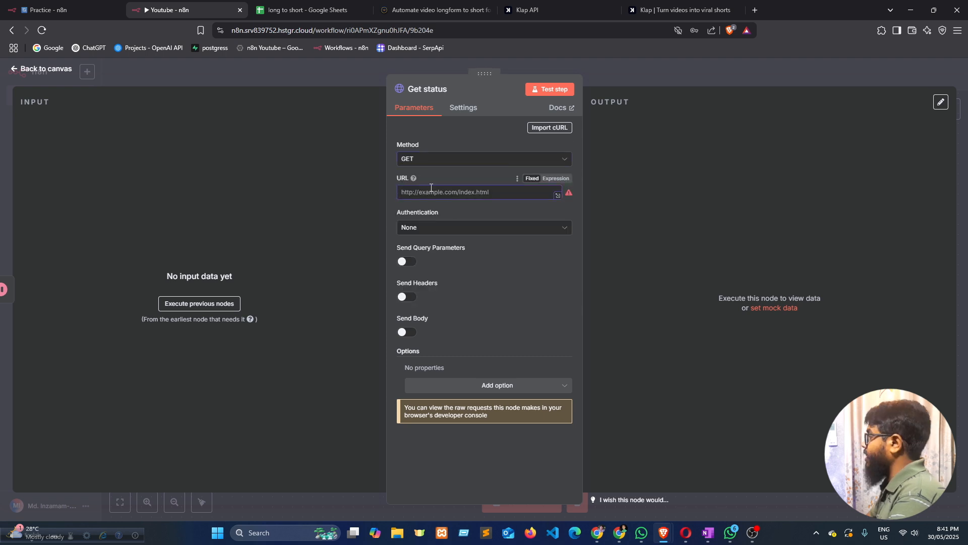
pyautogui.hotkey('ctrl', 'v')
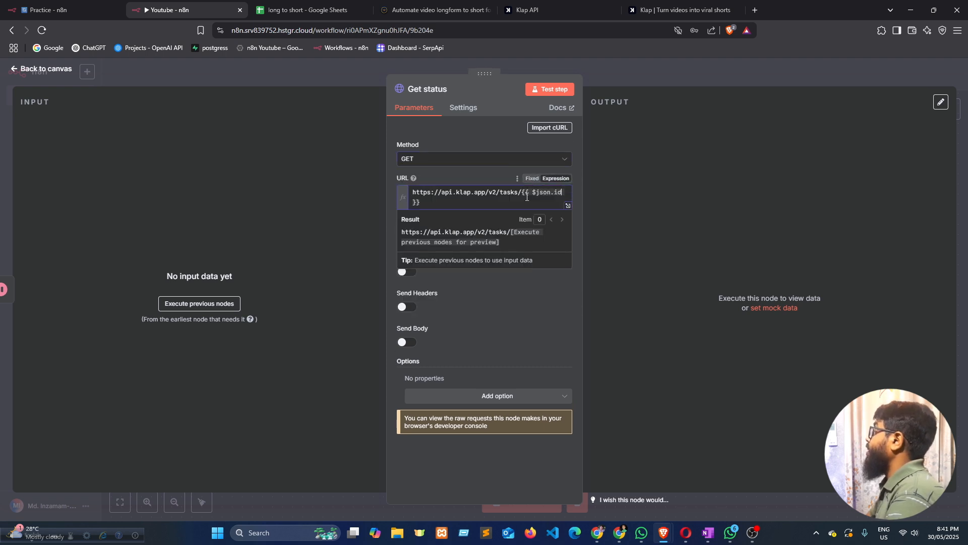
pyautogui.moveTo(537, 191); pyautogui.dragTo(543, 201)
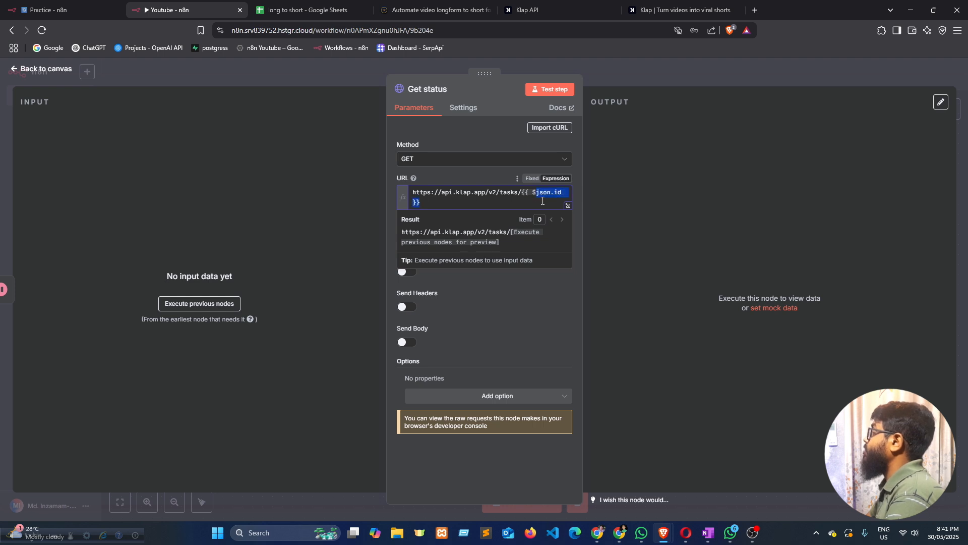
pyautogui.click(488, 201)
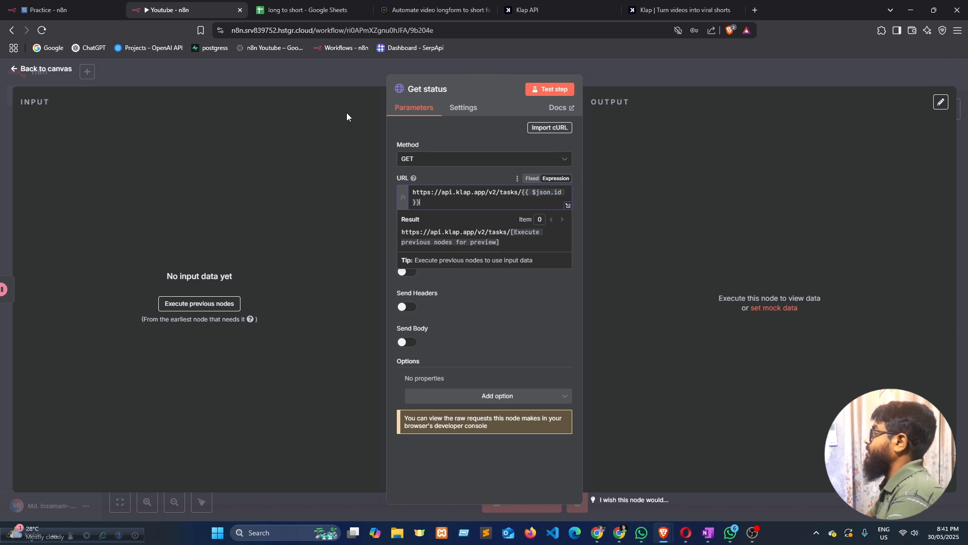
pyautogui.click(337, 76)
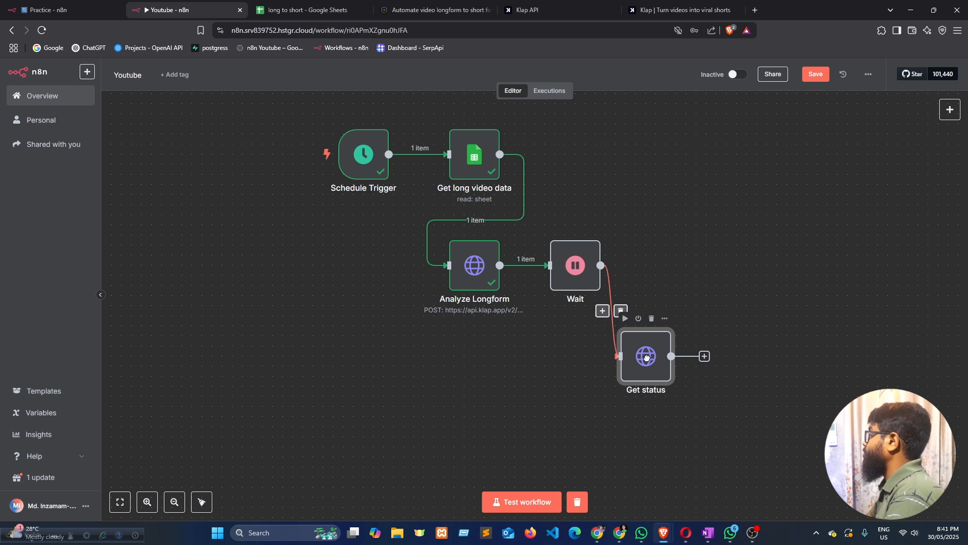
# Line up Get status in the same row as Wait and run the Wait node
pyautogui.moveTo(668, 288); pyautogui.dragTo(659, 268)
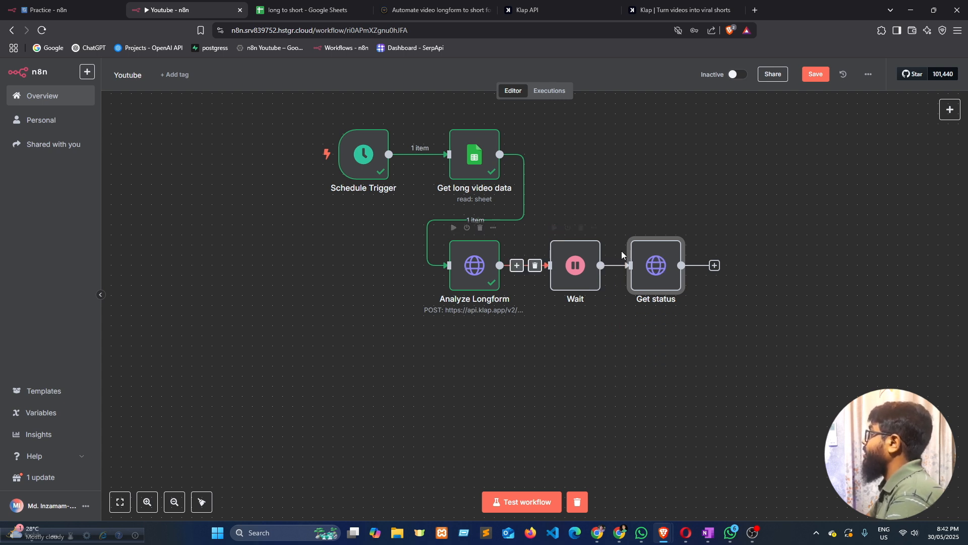
pyautogui.click(523, 502)
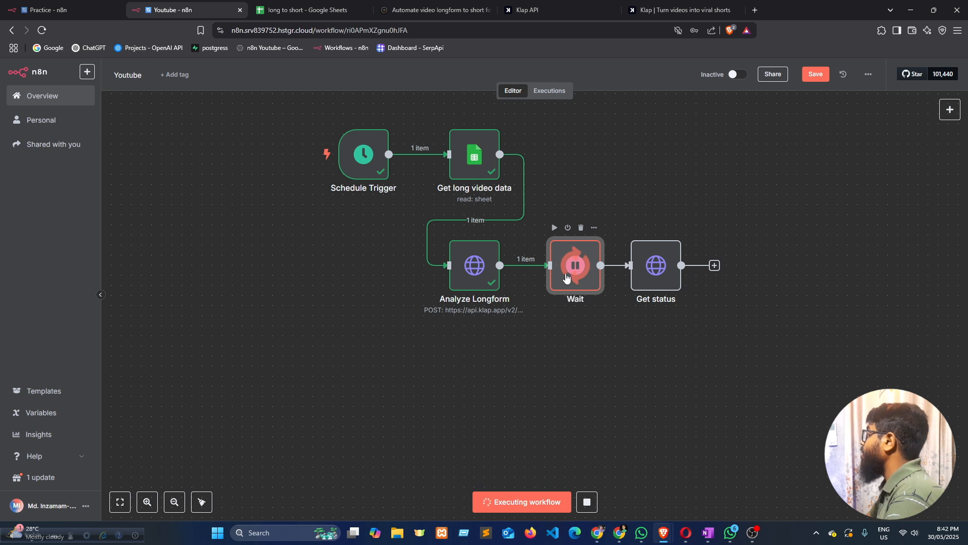
pyautogui.moveTo(655, 260); pyautogui.dragTo(675, 260)
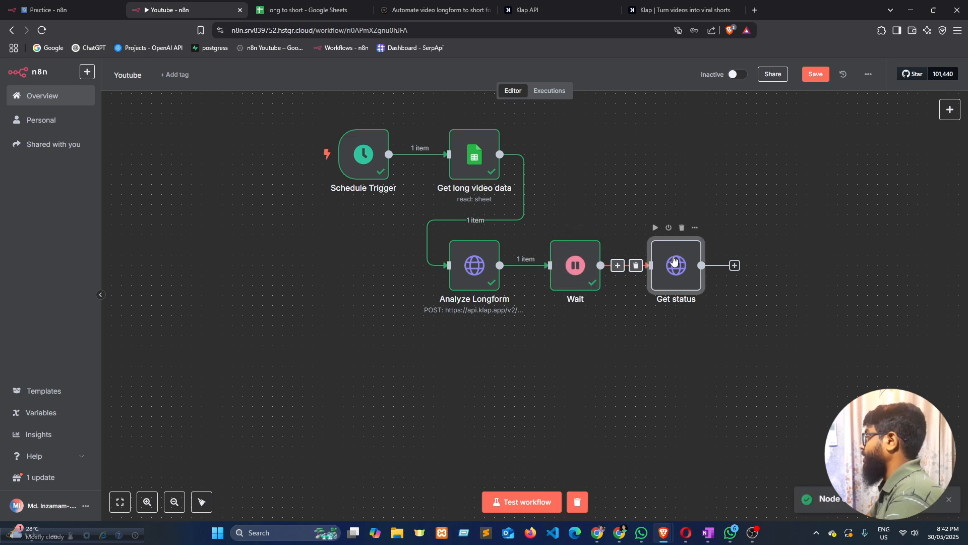
# Check how the task id resolves in the Get status URL and run the Get status node
pyautogui.doubleClick(677, 270)
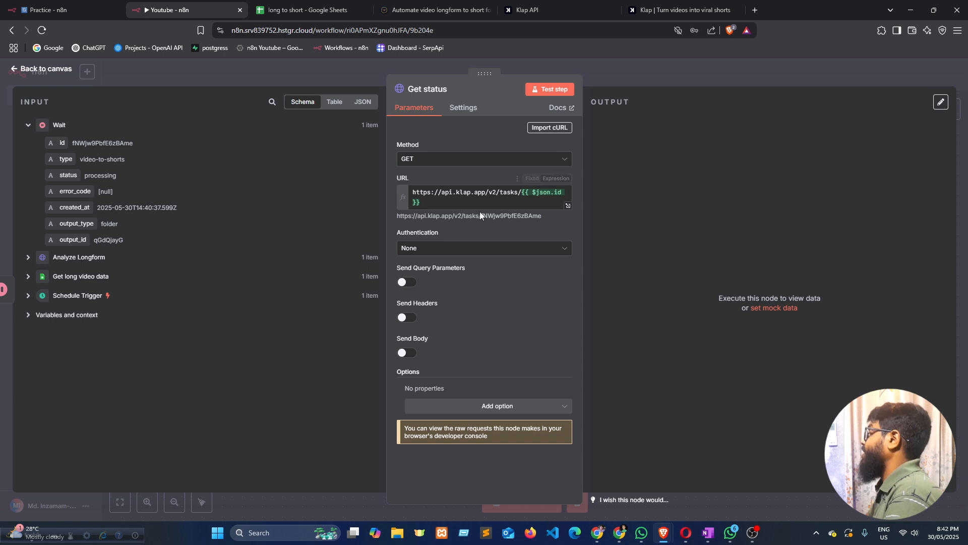
pyautogui.moveTo(432, 203); pyautogui.dragTo(406, 193)
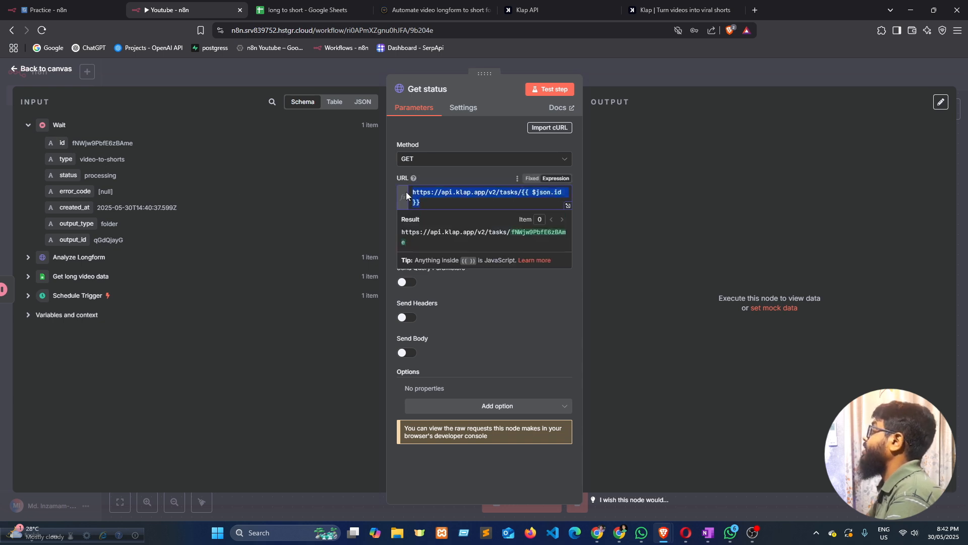
pyautogui.click(450, 175)
pyautogui.click(329, 67)
pyautogui.click(656, 228)
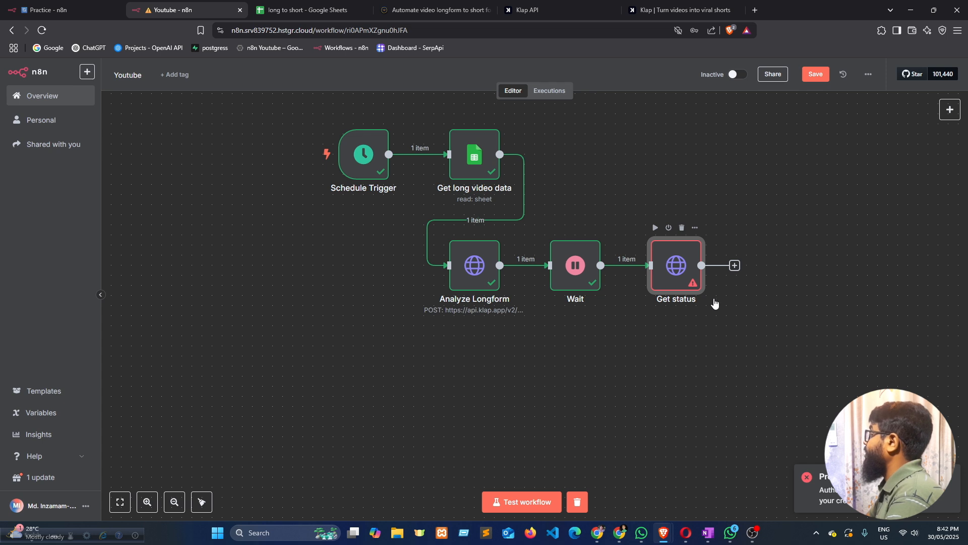
# Set the Get status node's authentication to Generic Credential Type with Header Auth, using the Klap Auth credential
pyautogui.doubleClick(681, 264)
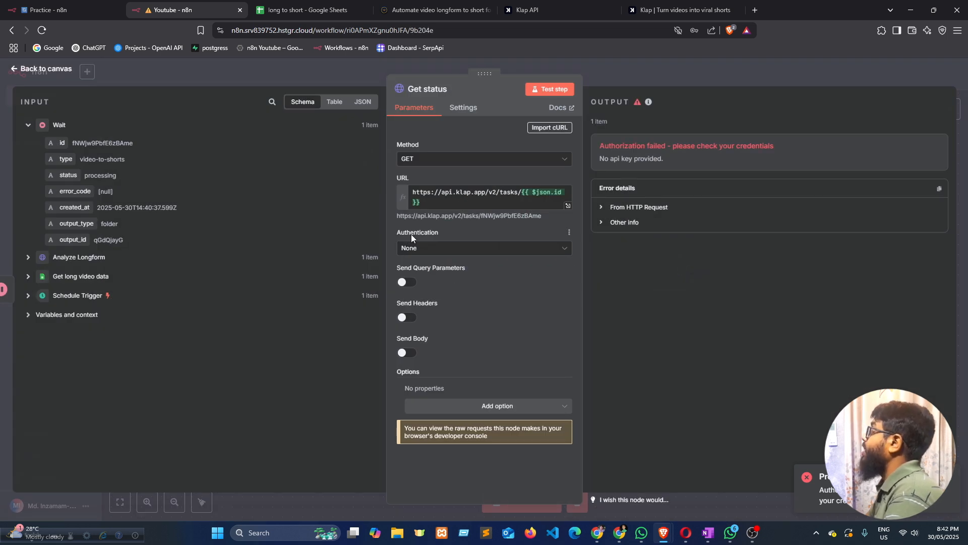
pyautogui.click(430, 252)
pyautogui.click(480, 343)
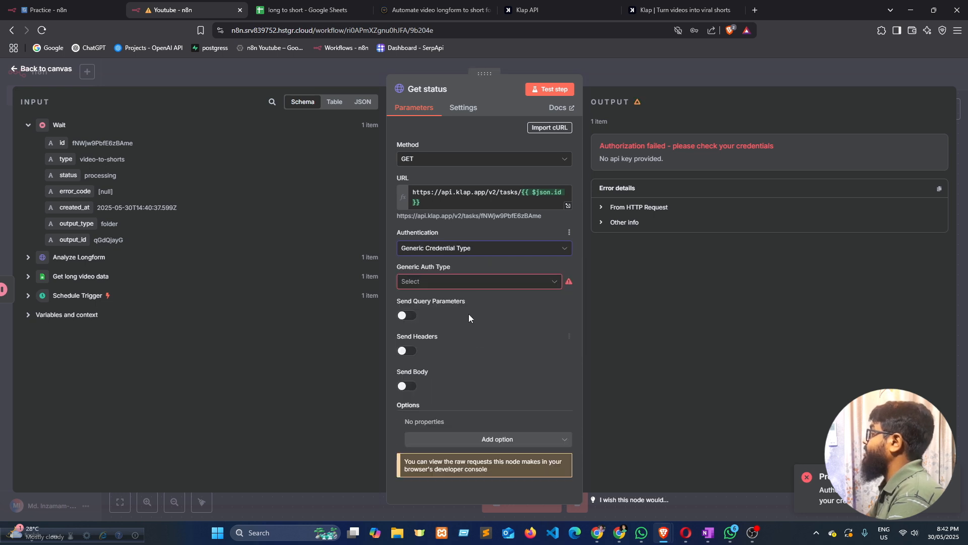
pyautogui.click(472, 282)
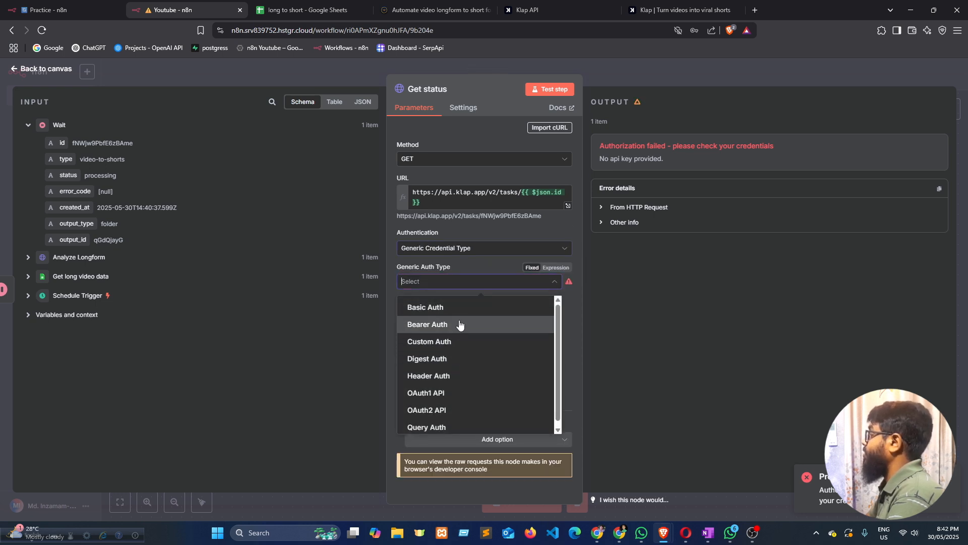
pyautogui.click(453, 376)
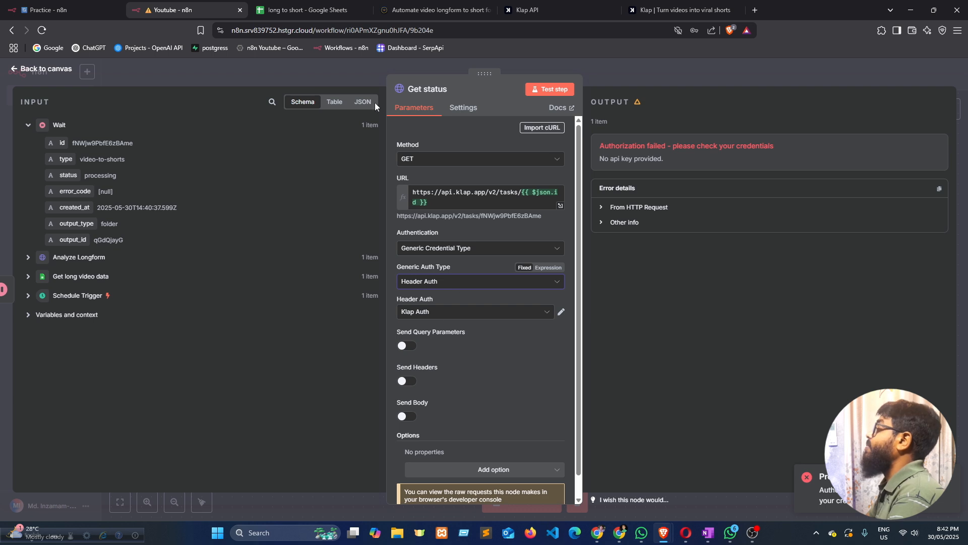
pyautogui.click(346, 68)
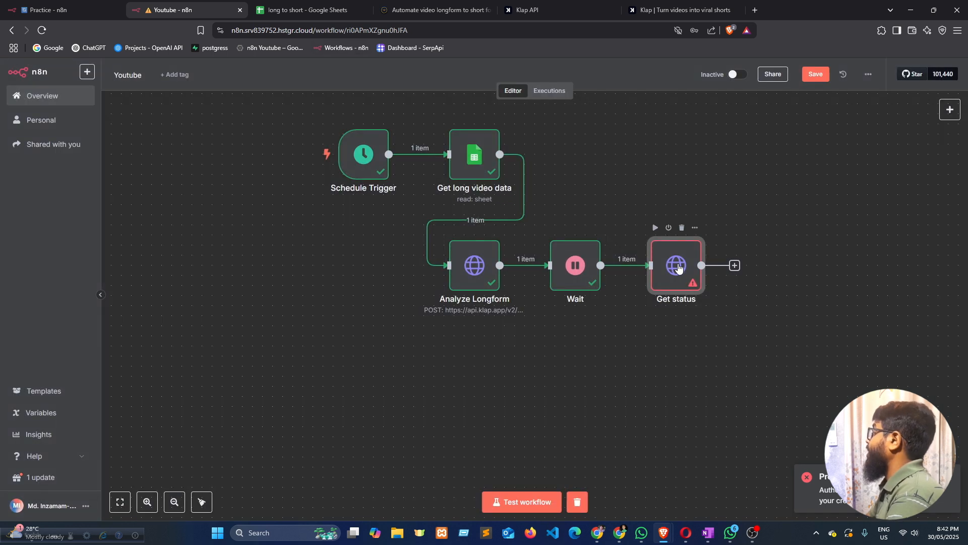
# Rerun the Get status node and check the task status in its output
pyautogui.click(656, 228)
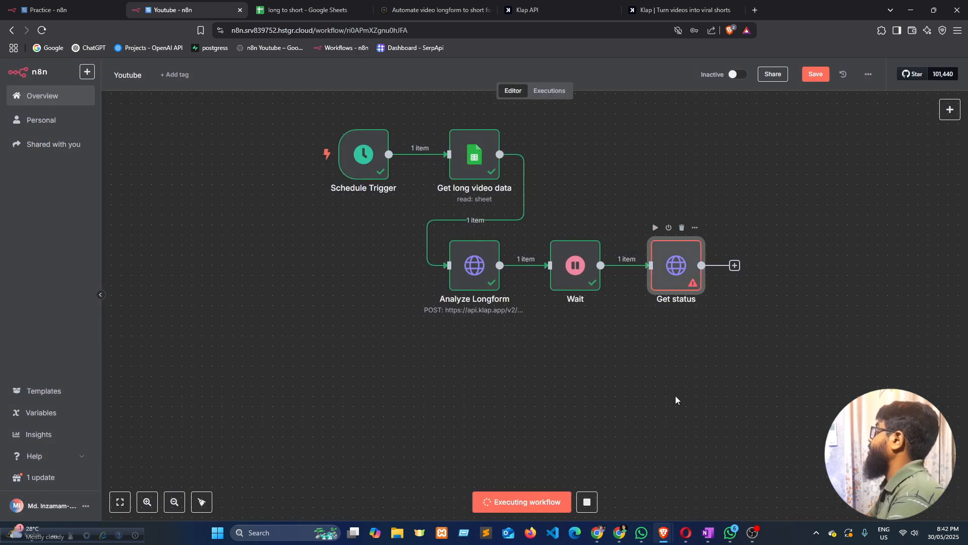
pyautogui.doubleClick(677, 263)
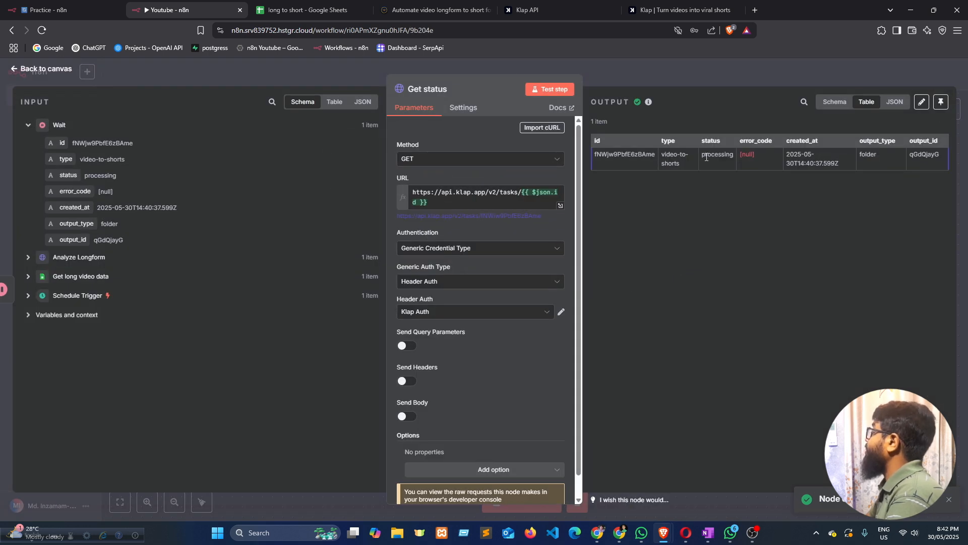
pyautogui.click(279, 67)
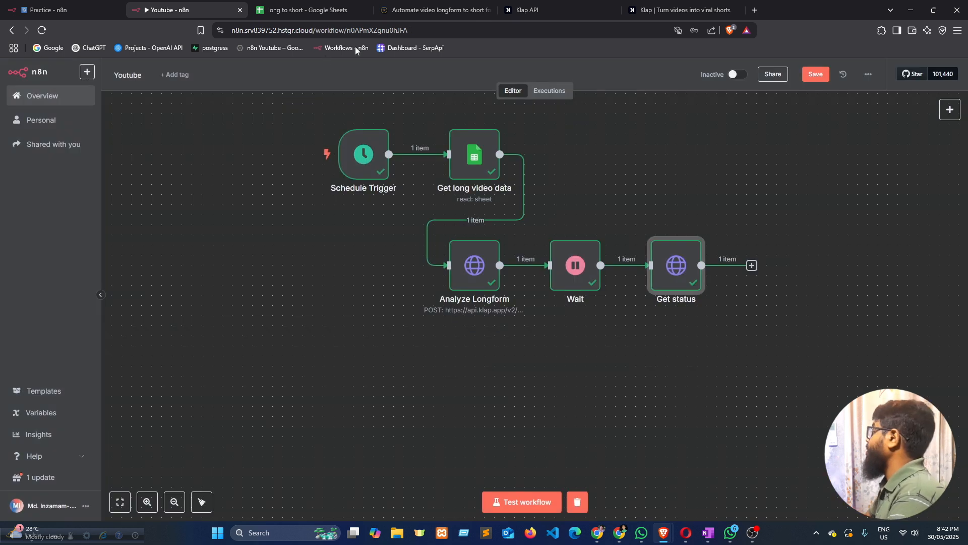
# Add an If node after Get status and use its status field, {{ $json.status }}, as the condition's first value
pyautogui.click(752, 266)
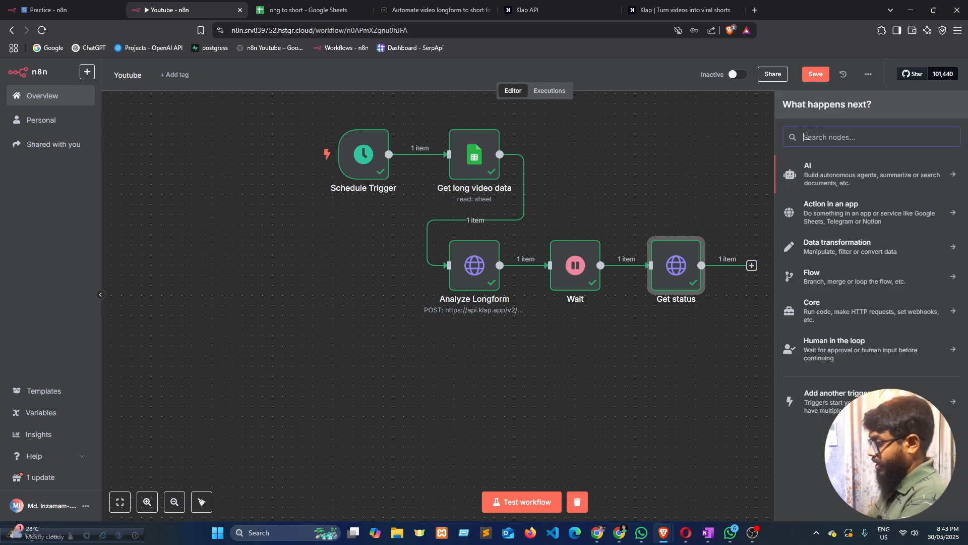
pyautogui.write('if')
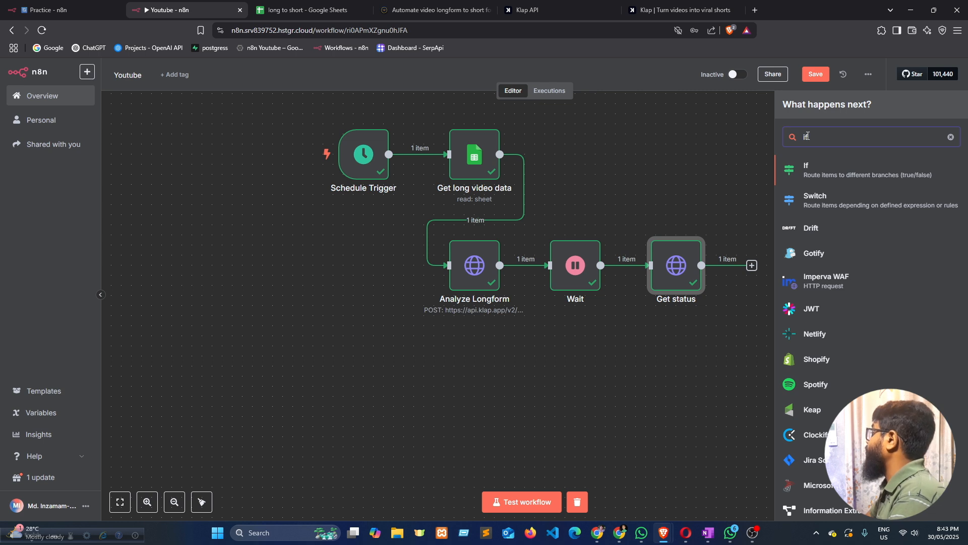
pyautogui.click(830, 175)
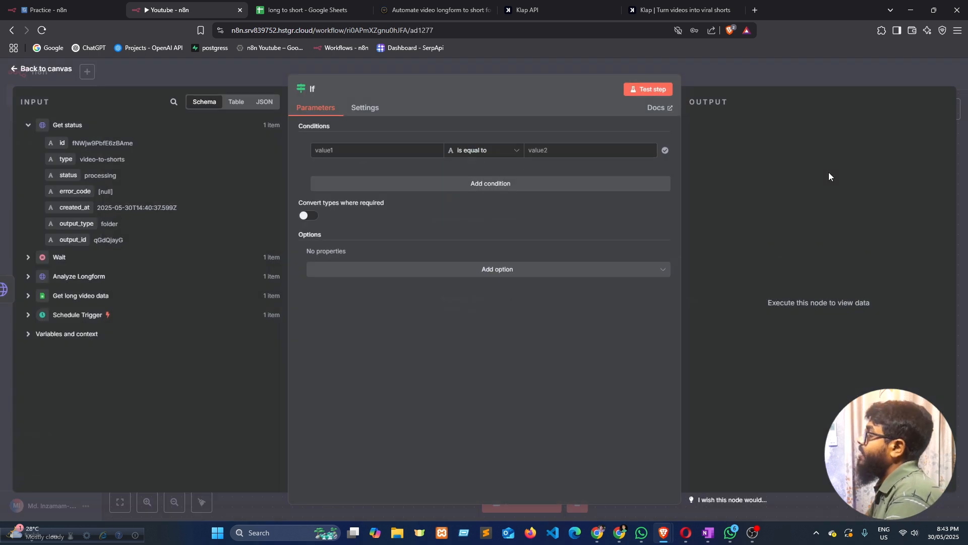
pyautogui.click(356, 152)
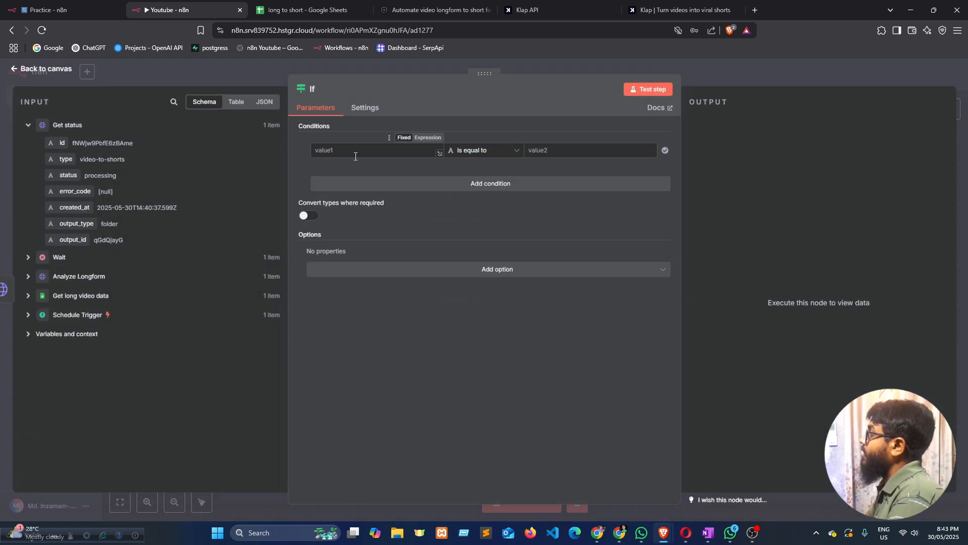
pyautogui.moveTo(68, 176); pyautogui.dragTo(345, 150)
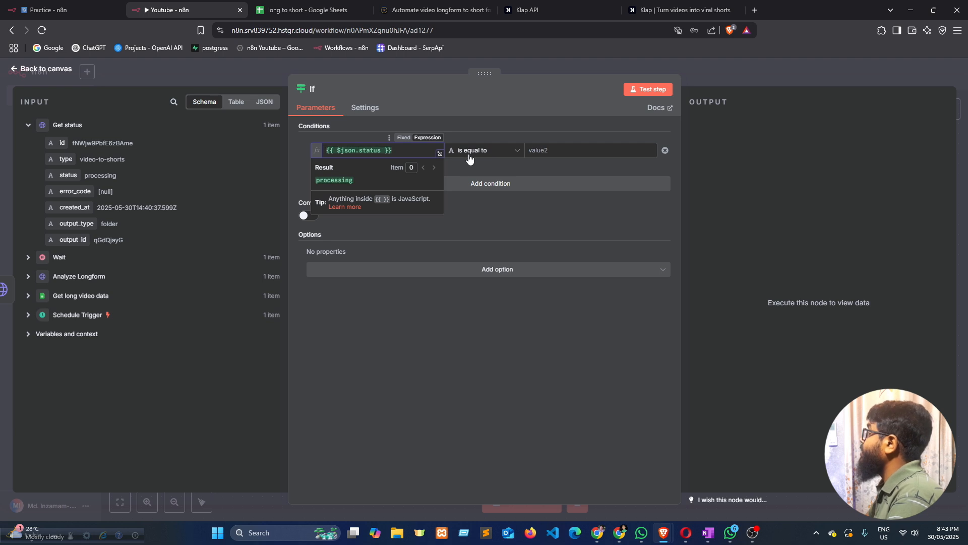
# Copy "ready" from step 4 of the guide into the If condition's second value, keeping the "is equal to" operator
pyautogui.click(553, 152)
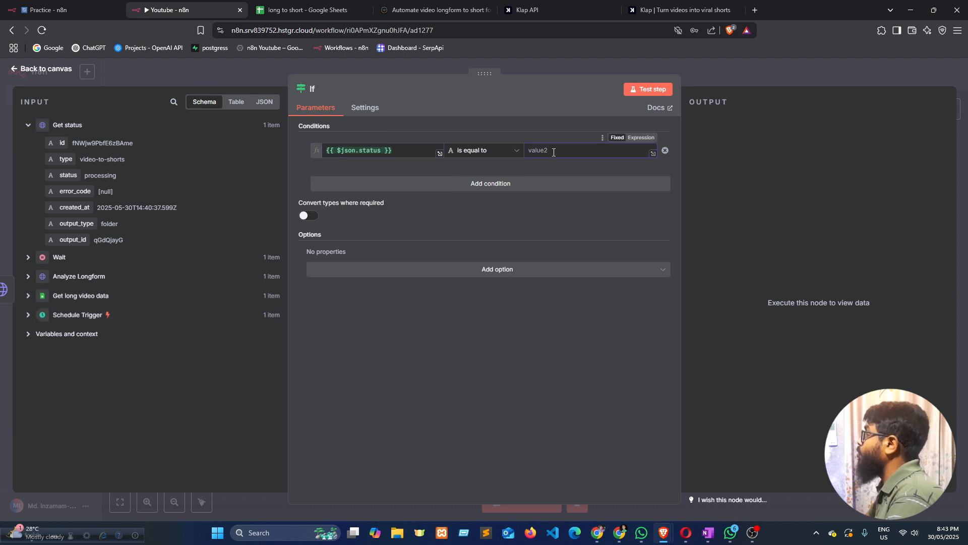
pyautogui.click(434, 10)
pyautogui.click(155, 218)
pyautogui.scroll(-1, 135, 172)
pyautogui.moveTo(127, 190); pyautogui.dragTo(148, 190)
pyautogui.doubleClick(240, 190)
pyautogui.hotkey('ctrl', 'c')
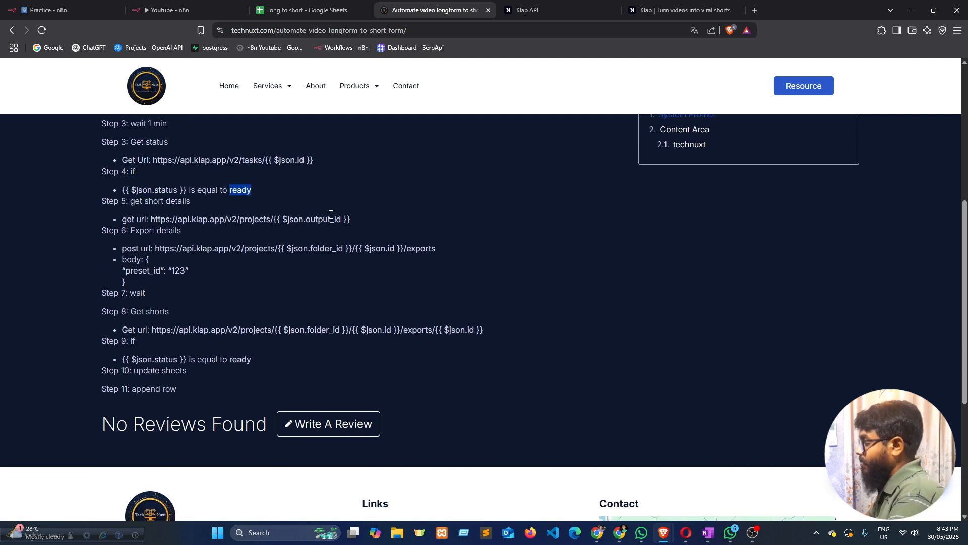
pyautogui.click(169, 10)
pyautogui.hotkey('ctrl', 'v')
pyautogui.click(267, 68)
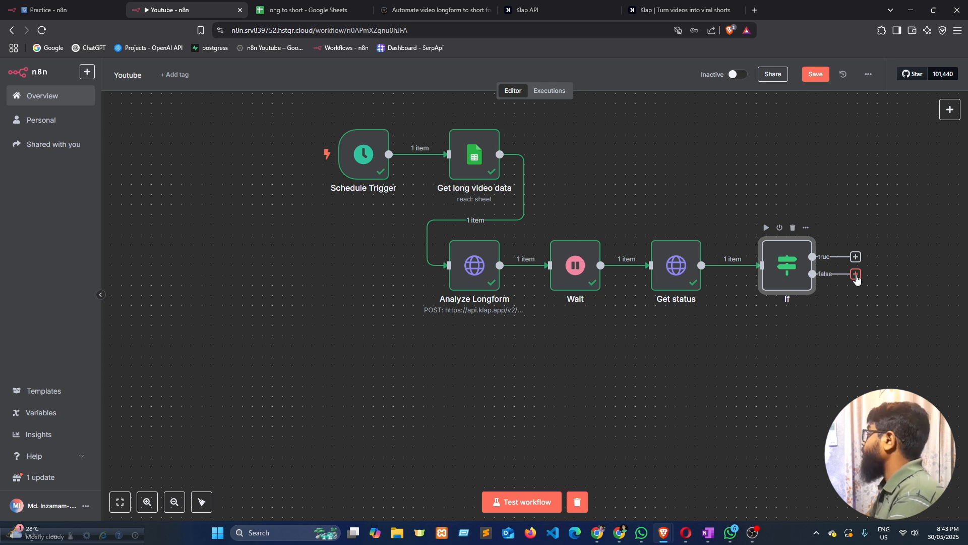
# Connect the If node's false branch back to the Wait node to form a loop
pyautogui.moveTo(856, 275); pyautogui.dragTo(845, 308)
pyautogui.moveTo(756, 393); pyautogui.dragTo(545, 297)
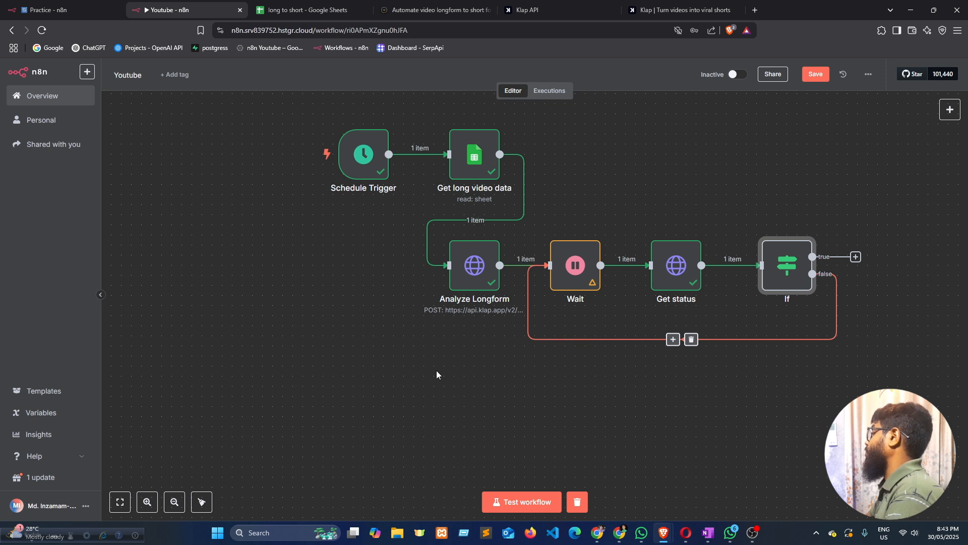
pyautogui.scroll(-2, 668, 388)
pyautogui.scroll(1, 683, 386)
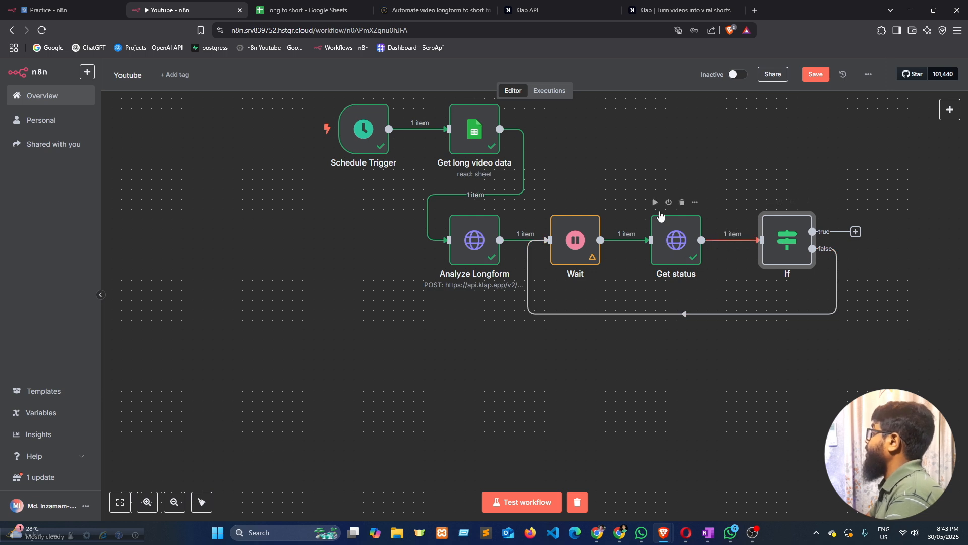
# Rerun Get status, check the status value arriving at the If node, and run the If node
pyautogui.click(657, 205)
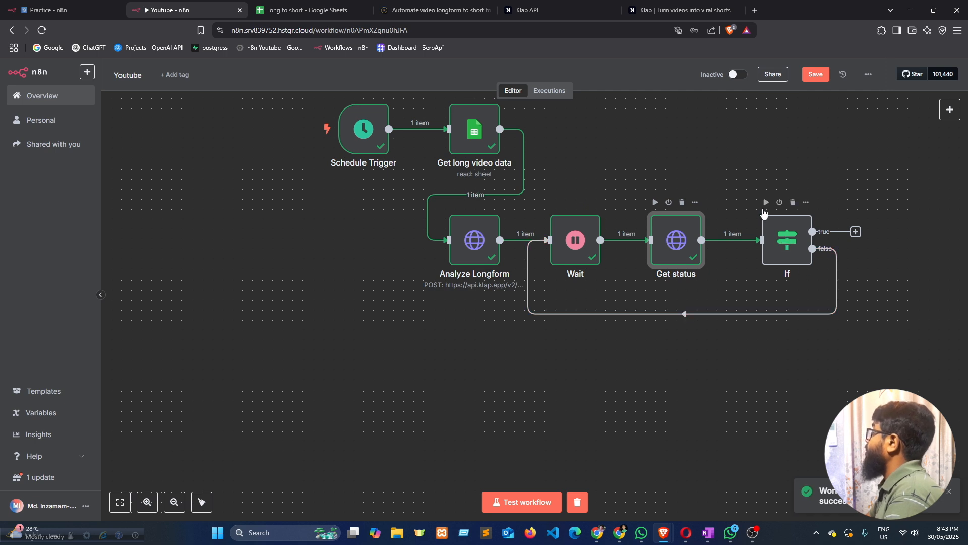
pyautogui.doubleClick(781, 244)
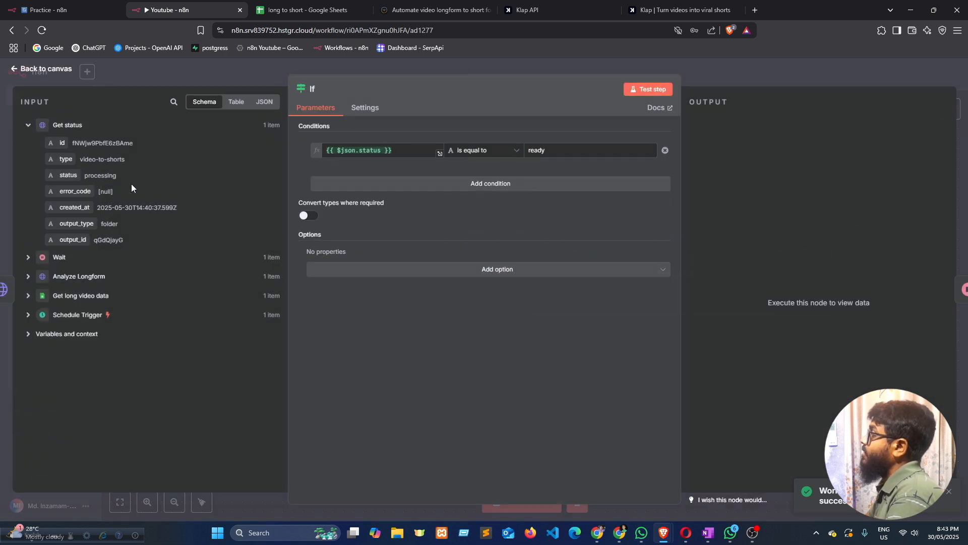
pyautogui.click(237, 62)
pyautogui.click(766, 203)
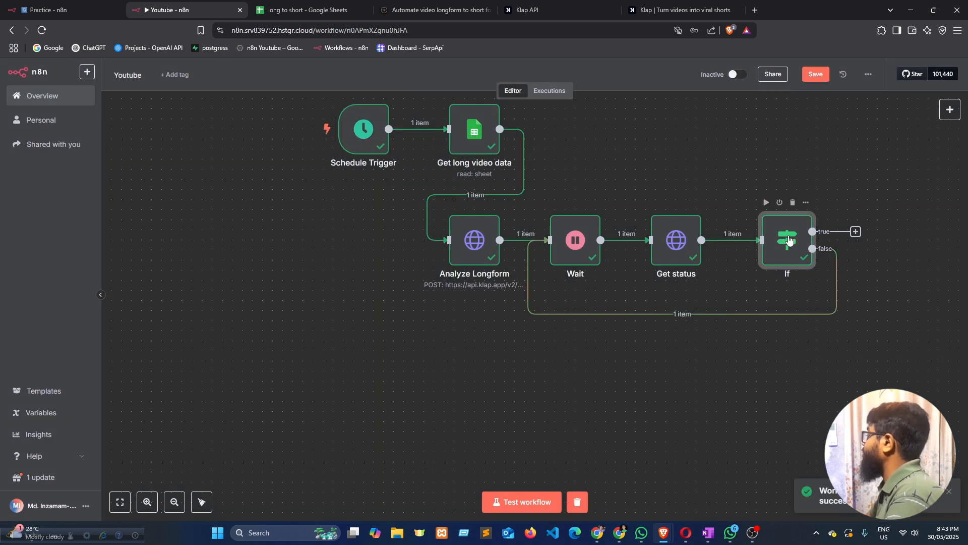
pyautogui.click(765, 203)
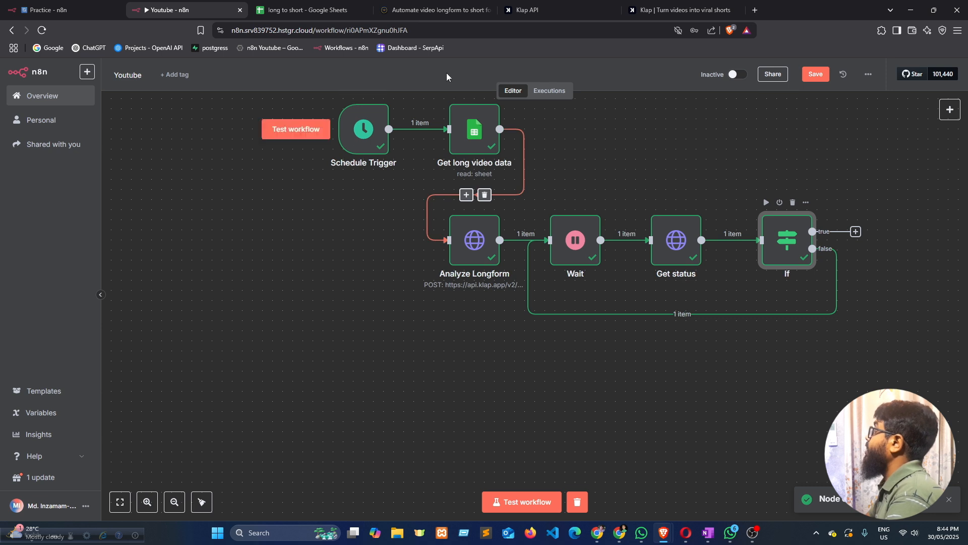
# Add an HTTP Request node on the If node's true branch and rename it "Get short details" following step 5 of the guide
pyautogui.click(434, 10)
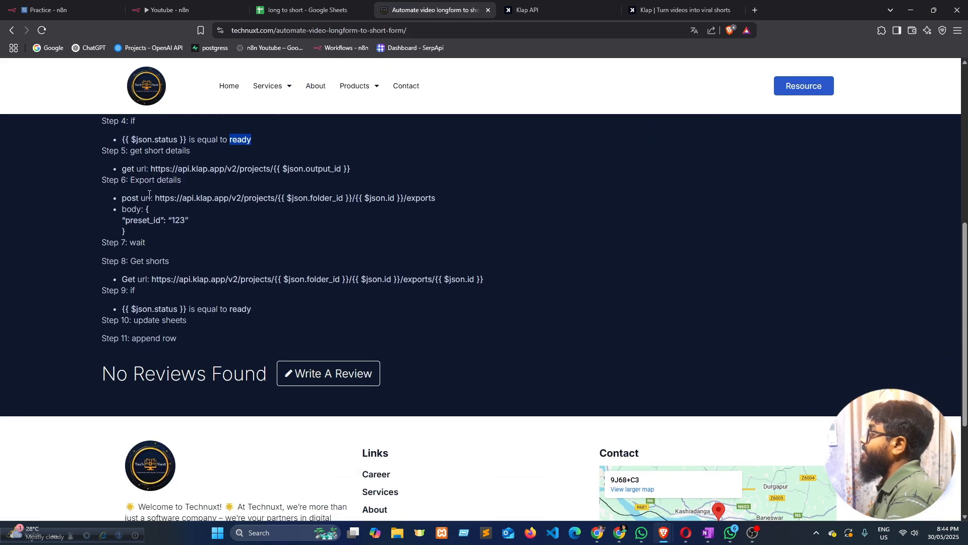
pyautogui.scroll(1, 132, 151)
pyautogui.scroll(1, 132, 152)
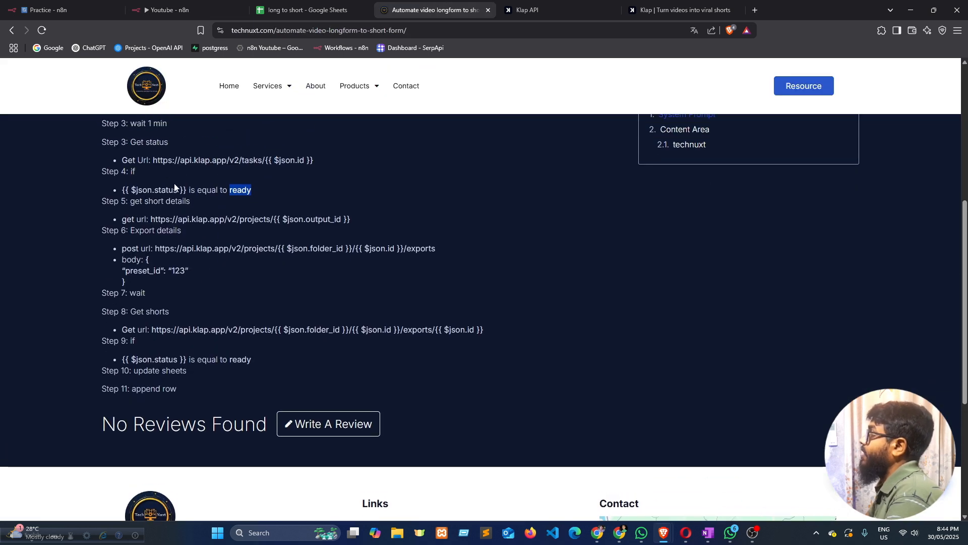
pyautogui.moveTo(130, 201)
pyautogui.mouseDown()
pyautogui.moveTo(188, 201)
pyautogui.moveTo(130, 202)
pyautogui.mouseUp()
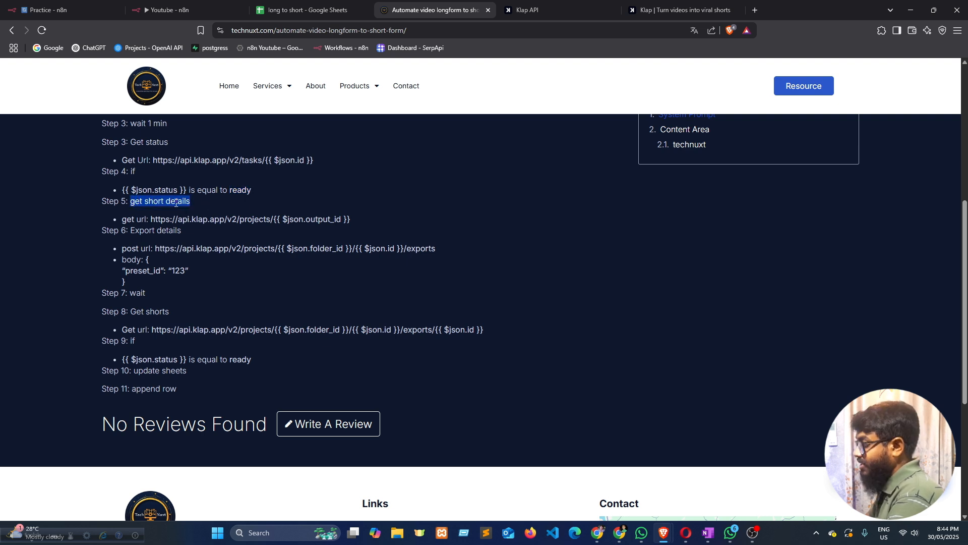
pyautogui.click(185, 6)
pyautogui.click(857, 231)
pyautogui.write('http')
pyautogui.press('Return')
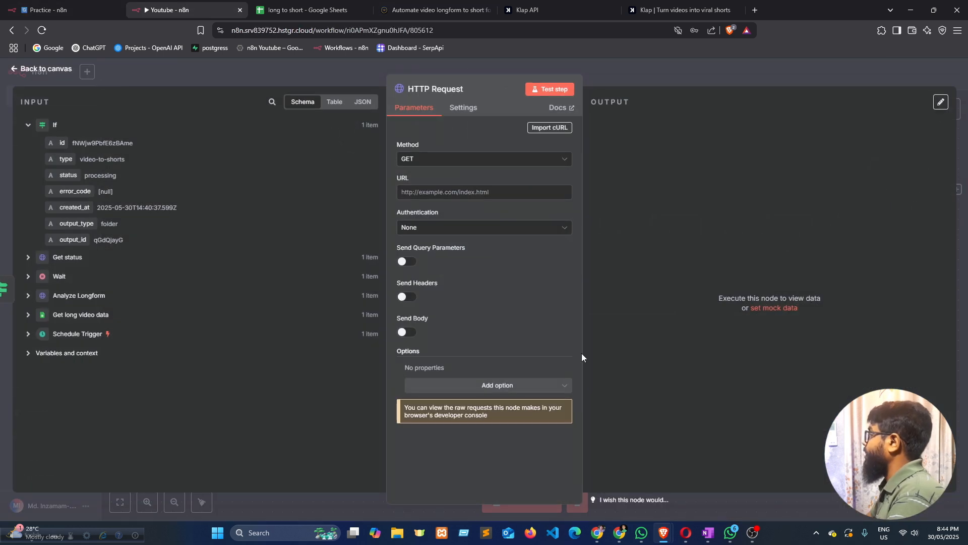
pyautogui.click(461, 89)
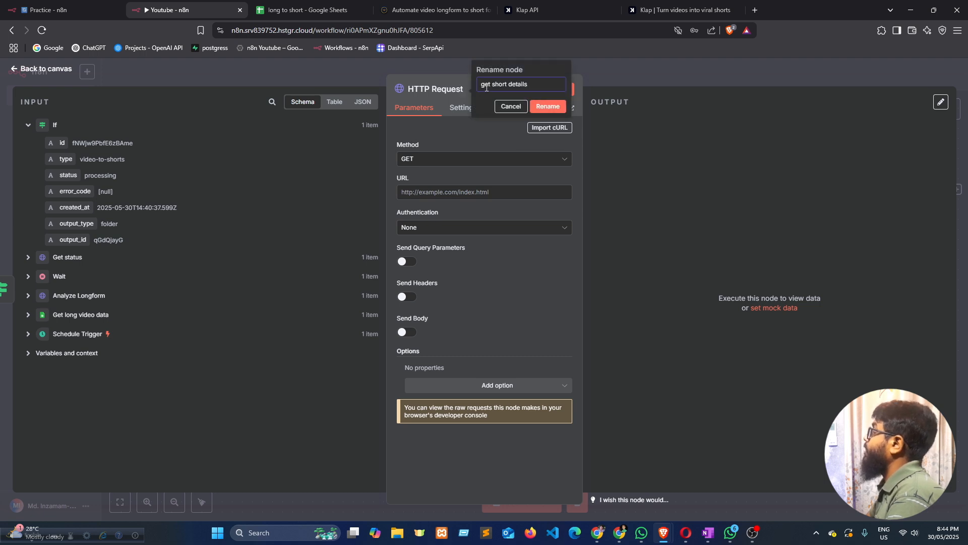
pyautogui.write('Get short details')
pyautogui.click(555, 107)
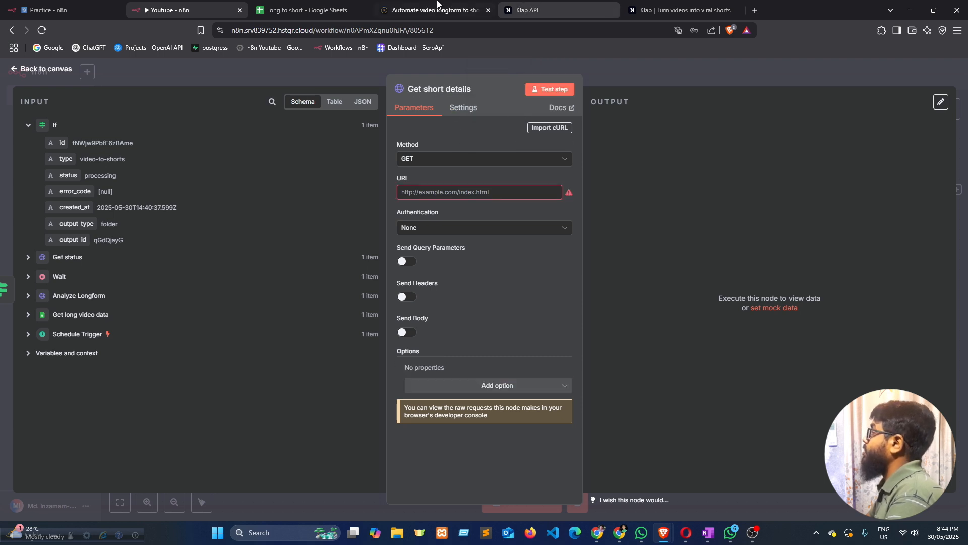
pyautogui.click(437, 9)
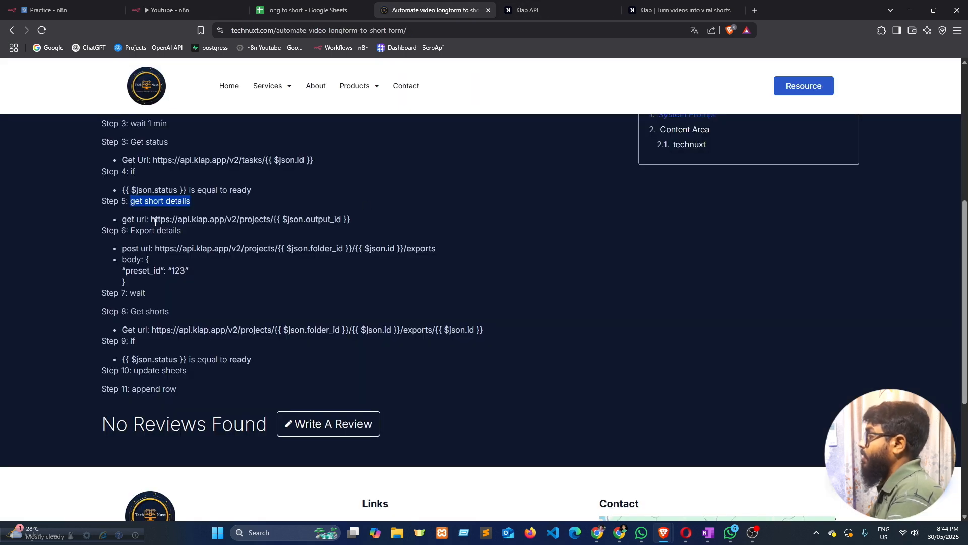
pyautogui.moveTo(154, 219); pyautogui.dragTo(376, 224)
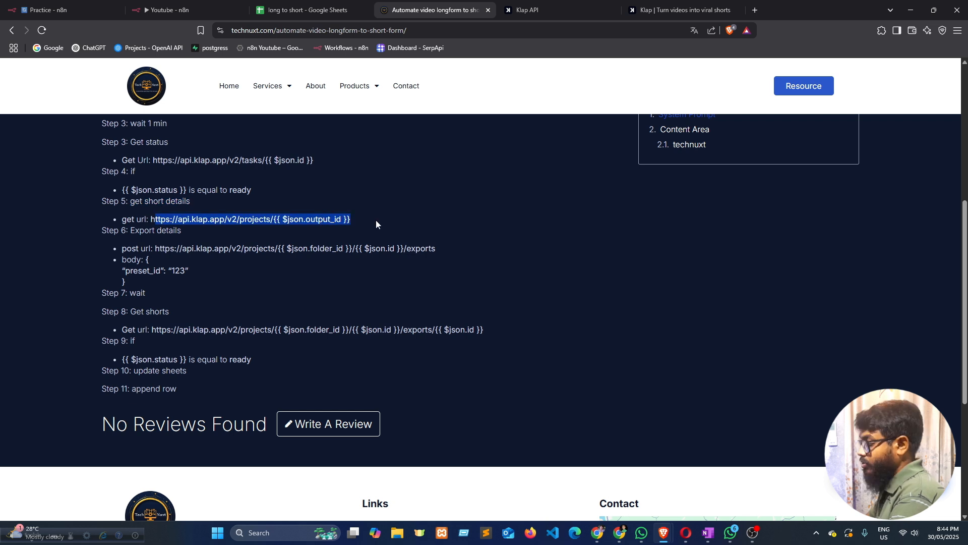
pyautogui.click(154, 224)
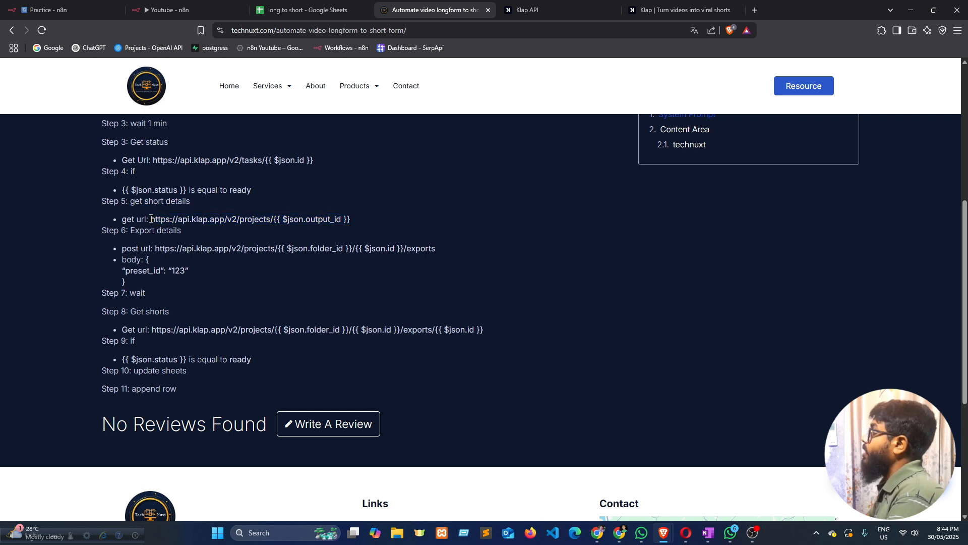
pyautogui.moveTo(152, 219); pyautogui.dragTo(360, 222)
pyautogui.hotkey('ctrl', 'c')
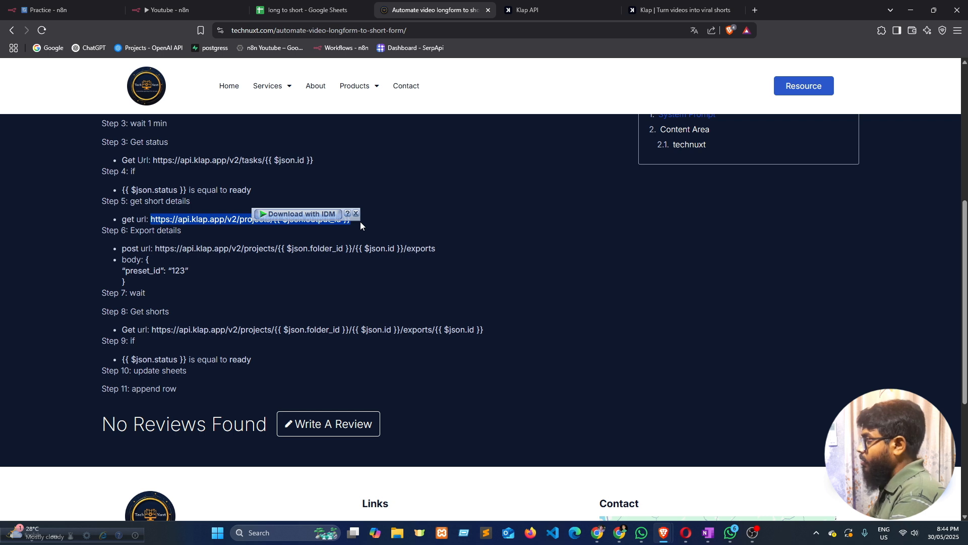
pyautogui.doubleClick(132, 218)
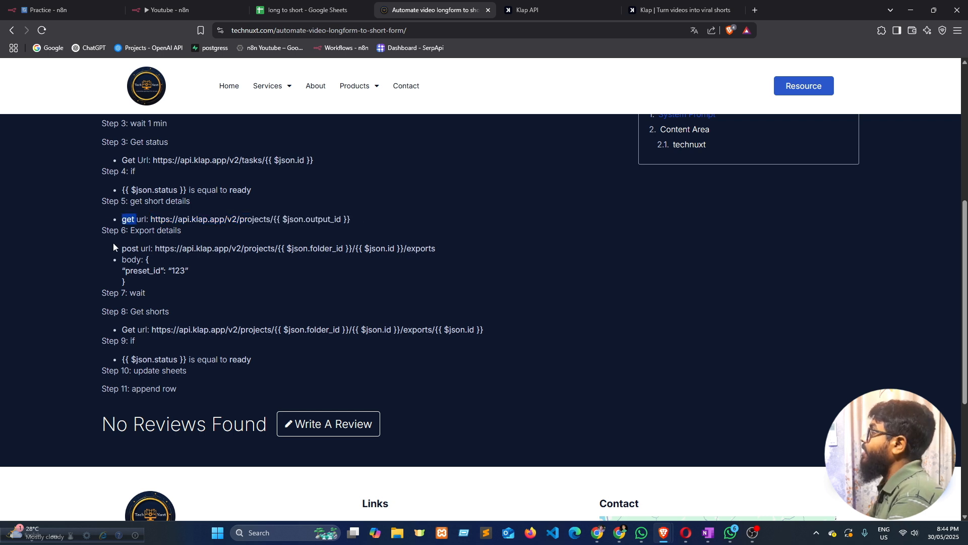
pyautogui.click(162, 9)
pyautogui.click(426, 190)
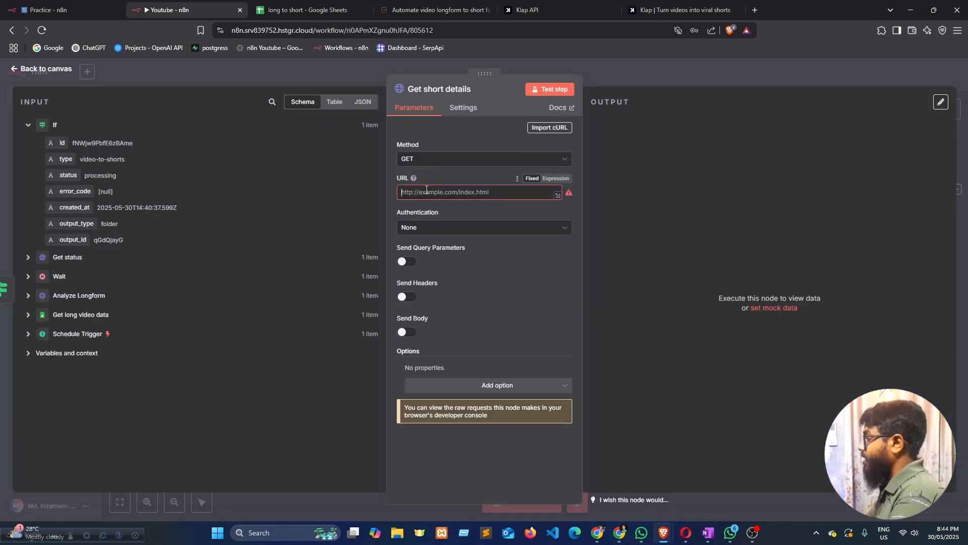
pyautogui.hotkey('ctrl', 'v')
pyautogui.click(503, 290)
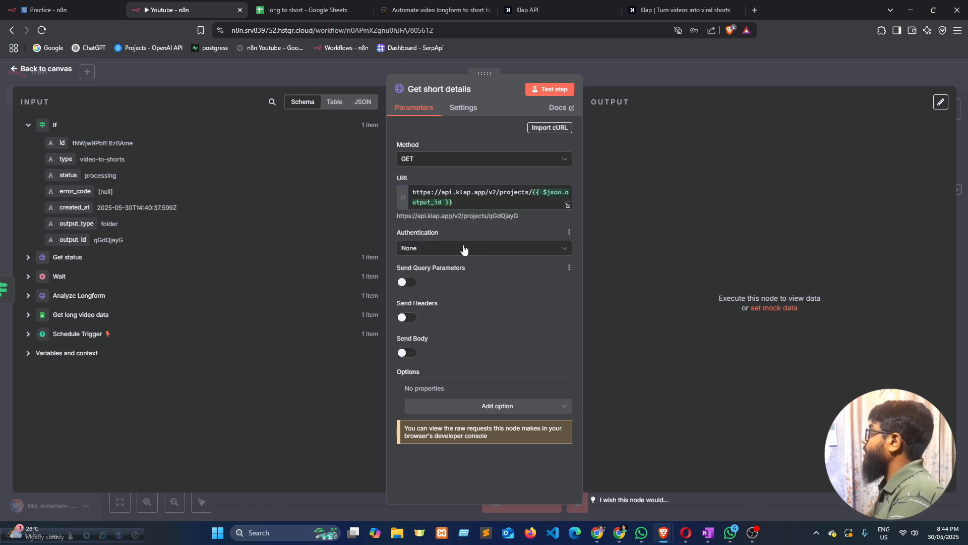
# Set Get short details' authentication to Generic Credential Type with Header Auth, using the Klap Auth credential, and return to the canvas
pyautogui.click(461, 249)
pyautogui.click(471, 338)
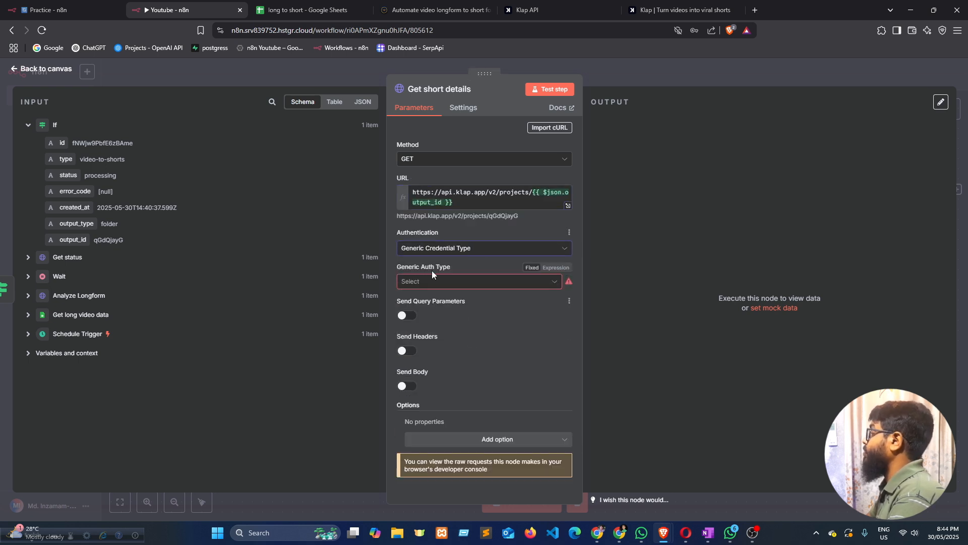
pyautogui.click(483, 283)
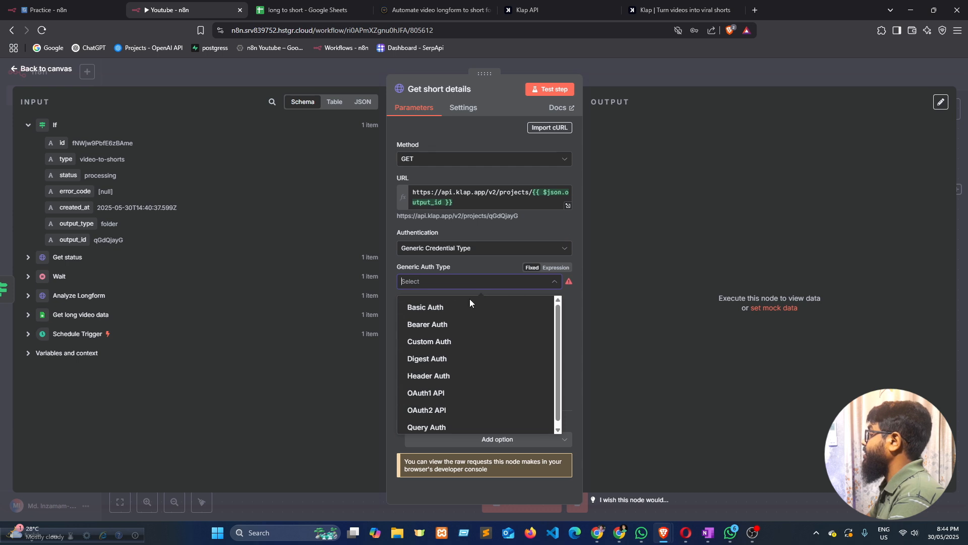
pyautogui.click(460, 375)
pyautogui.scroll(-1, 478, 349)
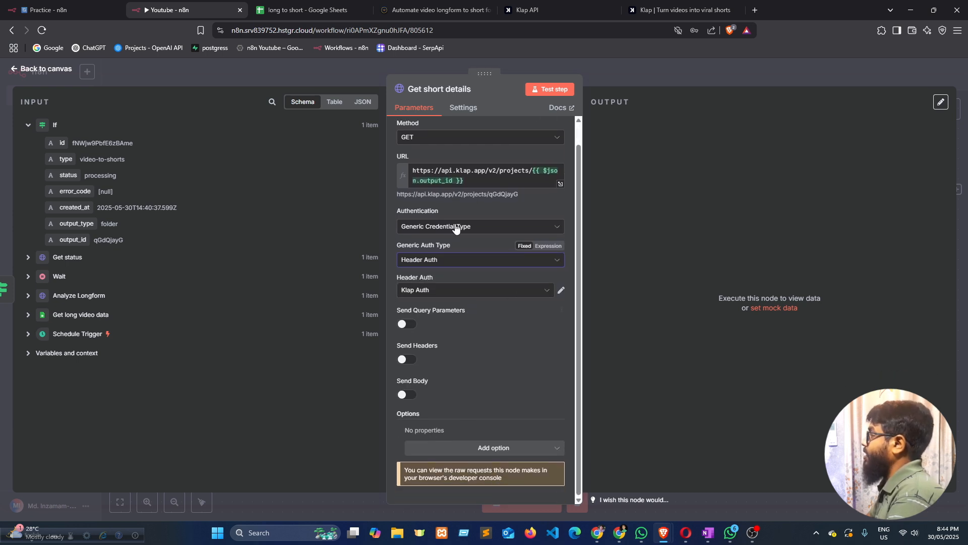
pyautogui.press('Escape')
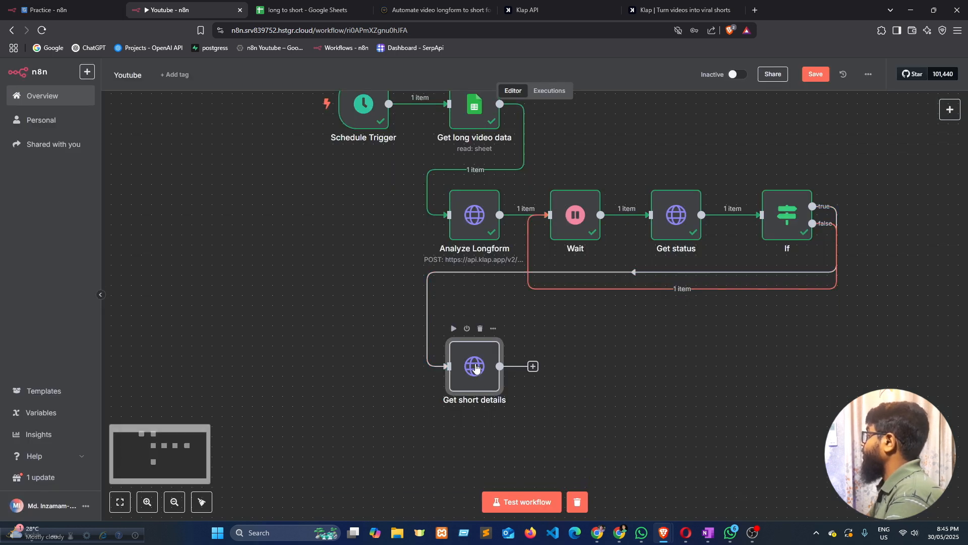
# Move the Get short details node slightly upward, then rerun the If node and the Get status node
pyautogui.scroll(2, 797, 352)
pyautogui.scroll(-1, 827, 339)
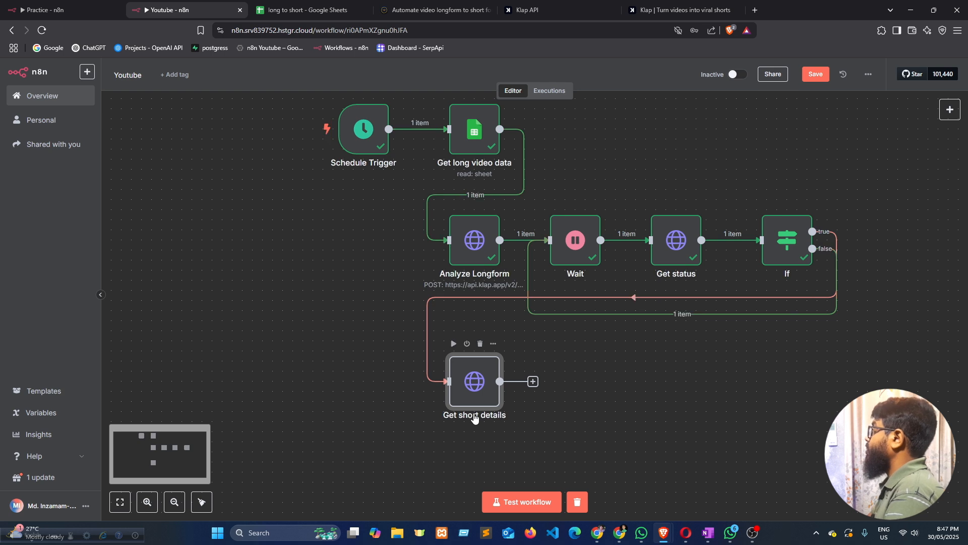
pyautogui.moveTo(471, 382); pyautogui.dragTo(470, 371)
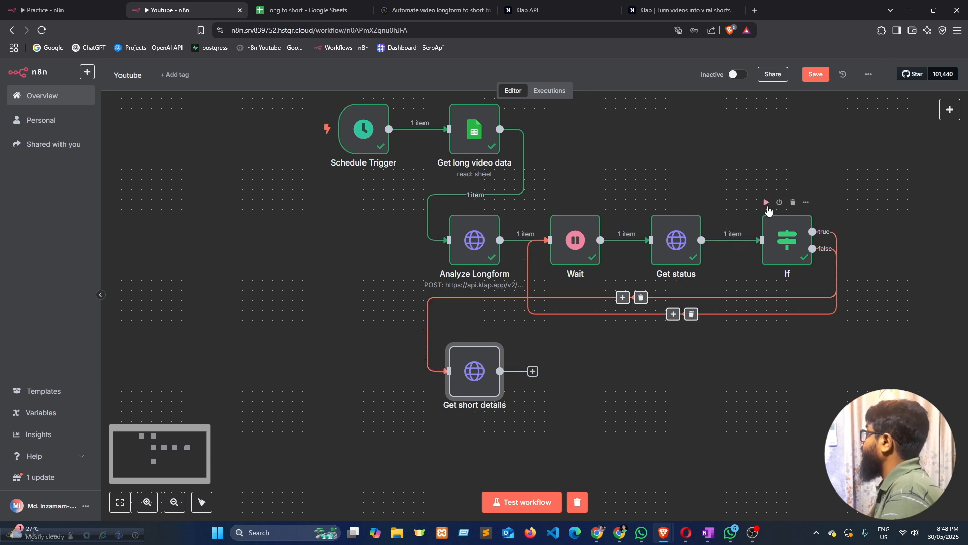
pyautogui.click(767, 203)
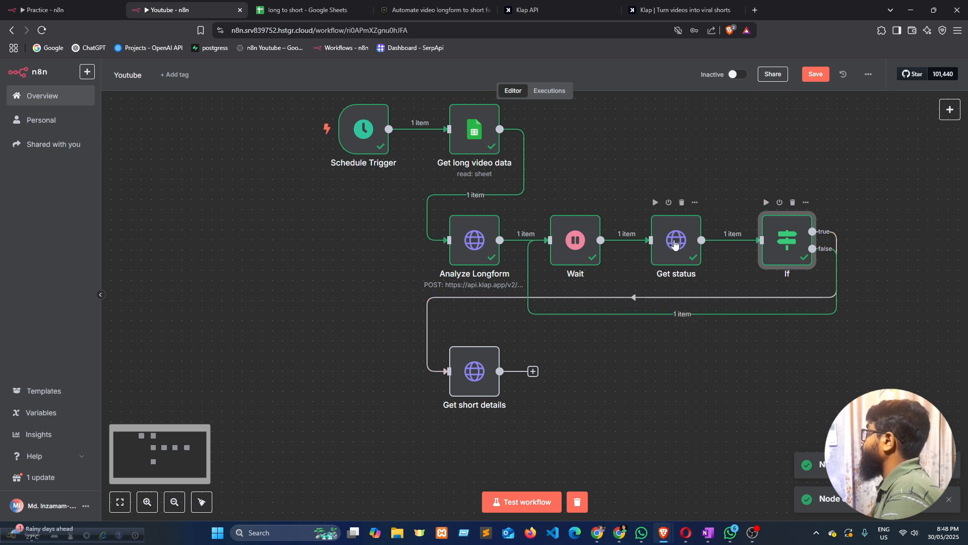
pyautogui.click(655, 203)
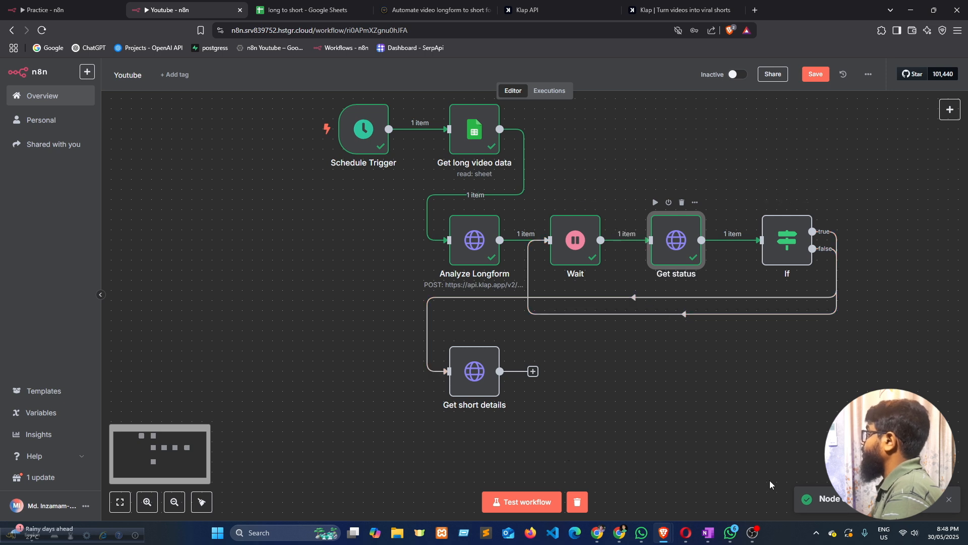
# Check the incoming data in the Get short details and If nodes, then rerun the If node
pyautogui.doubleClick(476, 371)
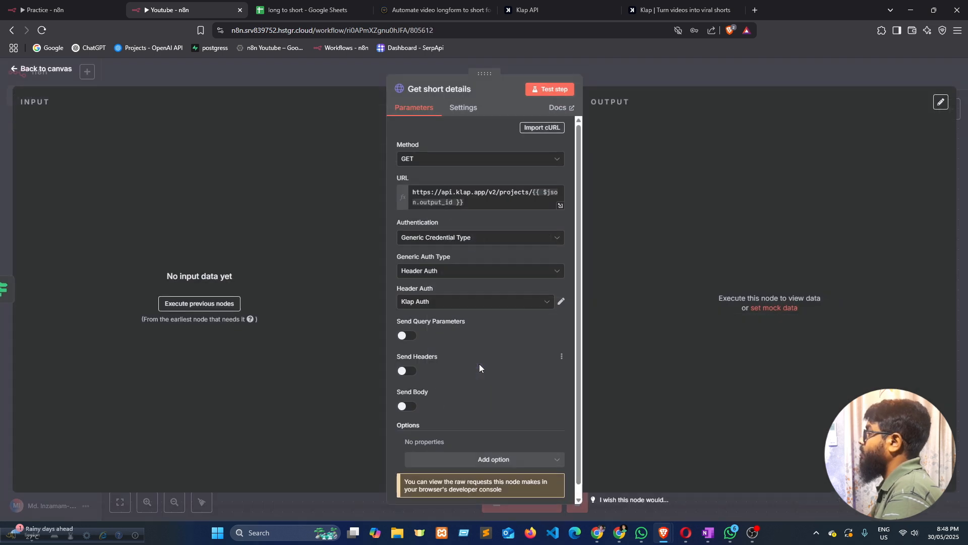
pyautogui.click(299, 76)
pyautogui.doubleClick(786, 234)
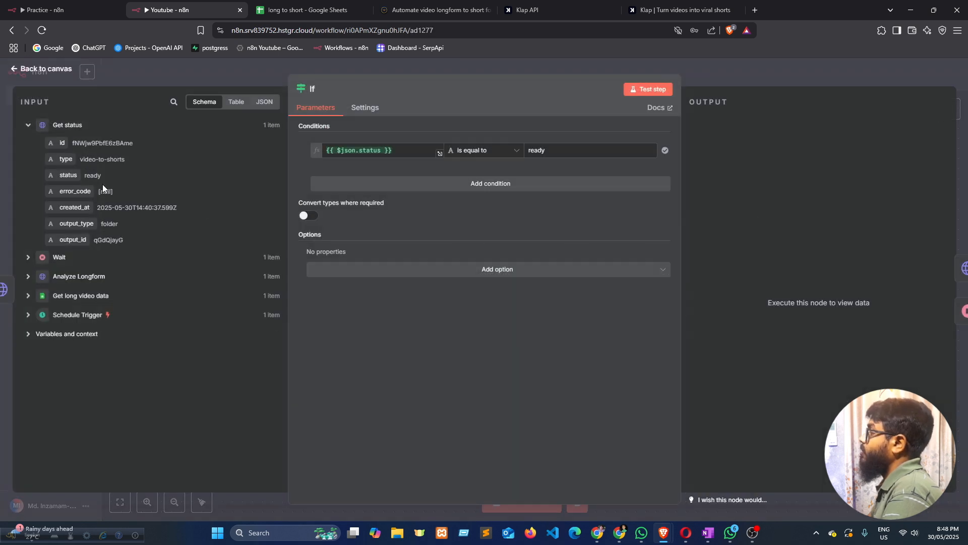
pyautogui.click(281, 75)
pyautogui.click(767, 202)
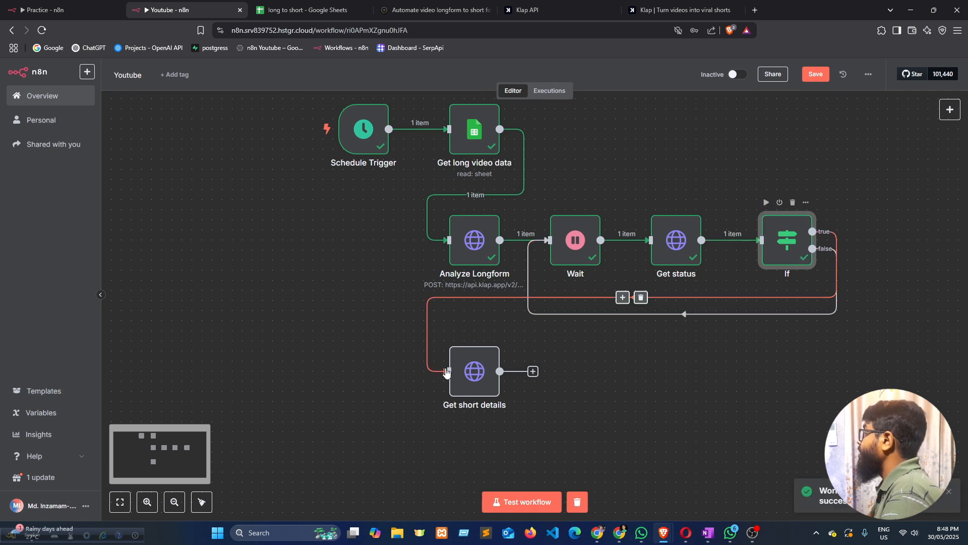
# Run the Get short details node and examine its output in schema view
pyautogui.moveTo(481, 375); pyautogui.dragTo(479, 364)
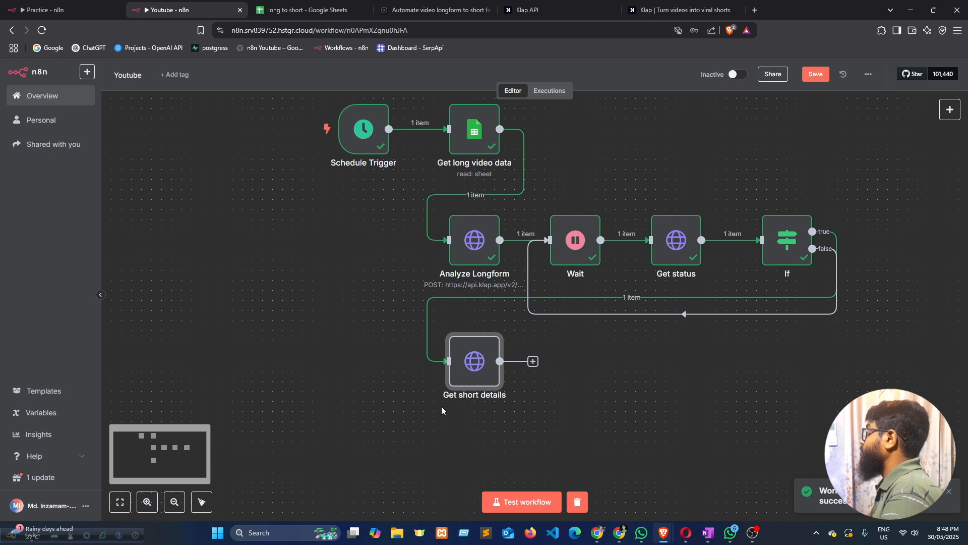
pyautogui.doubleClick(483, 366)
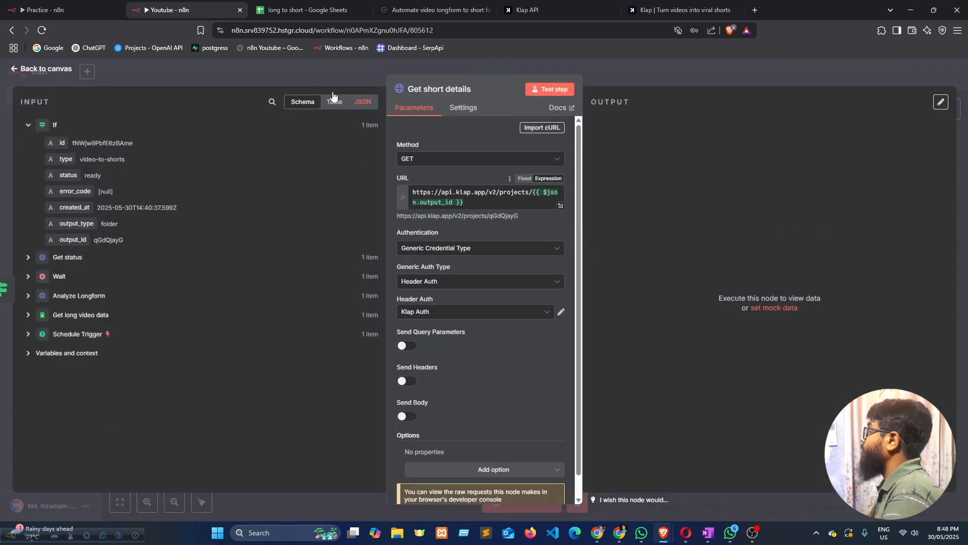
pyautogui.click(306, 77)
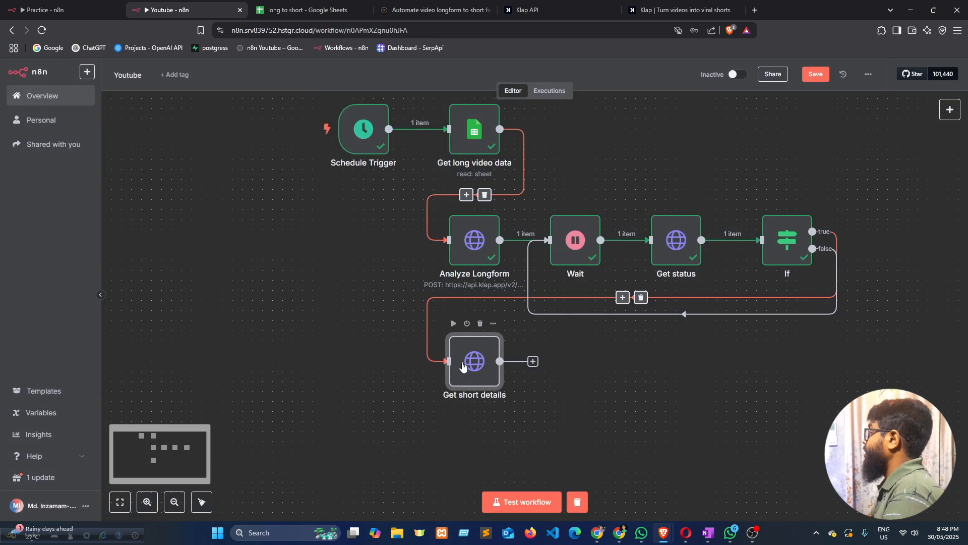
pyautogui.click(453, 324)
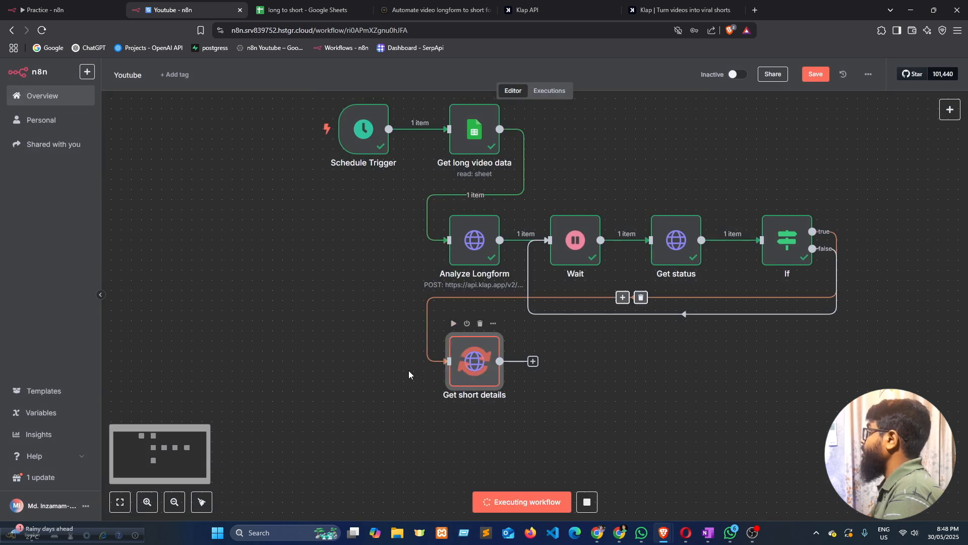
pyautogui.doubleClick(472, 365)
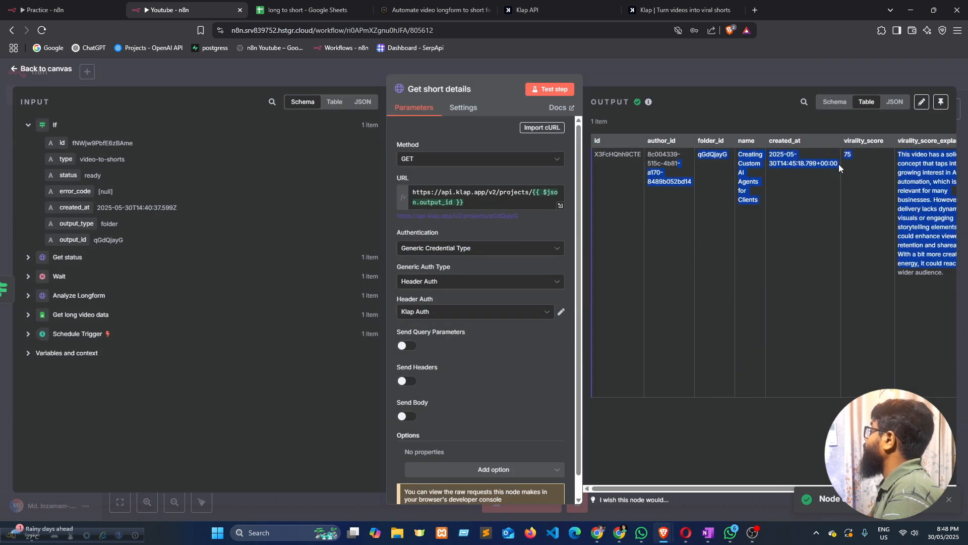
pyautogui.click(835, 102)
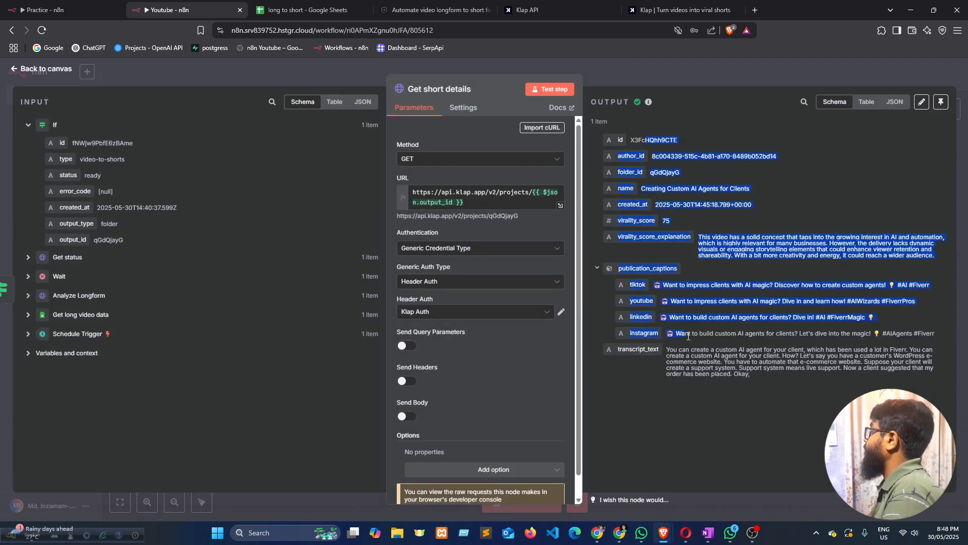
pyautogui.click(340, 74)
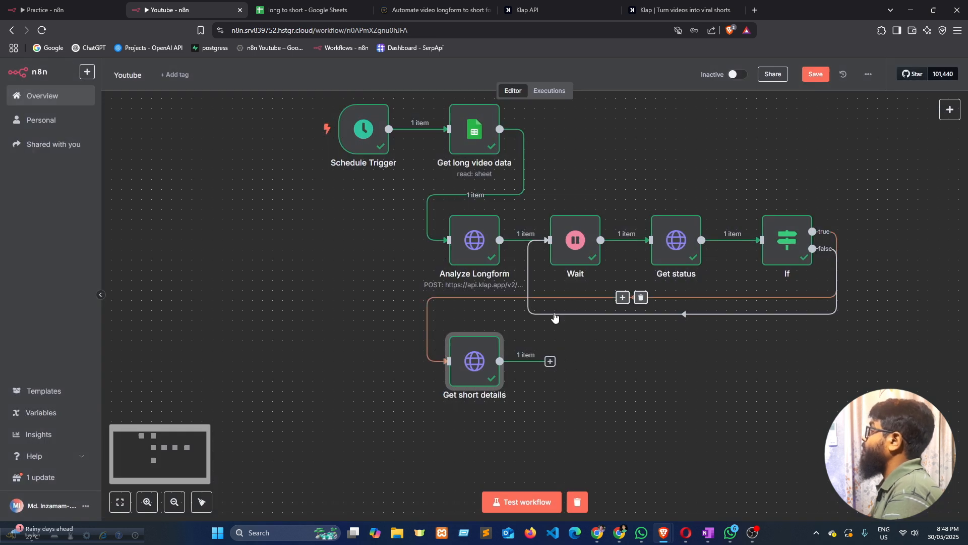
# Copy the step 6 title "Export details" from the guide page
pyautogui.click(434, 10)
pyautogui.scroll(-2, 219, 354)
pyautogui.scroll(2, 167, 283)
pyautogui.moveTo(132, 232); pyautogui.dragTo(188, 235)
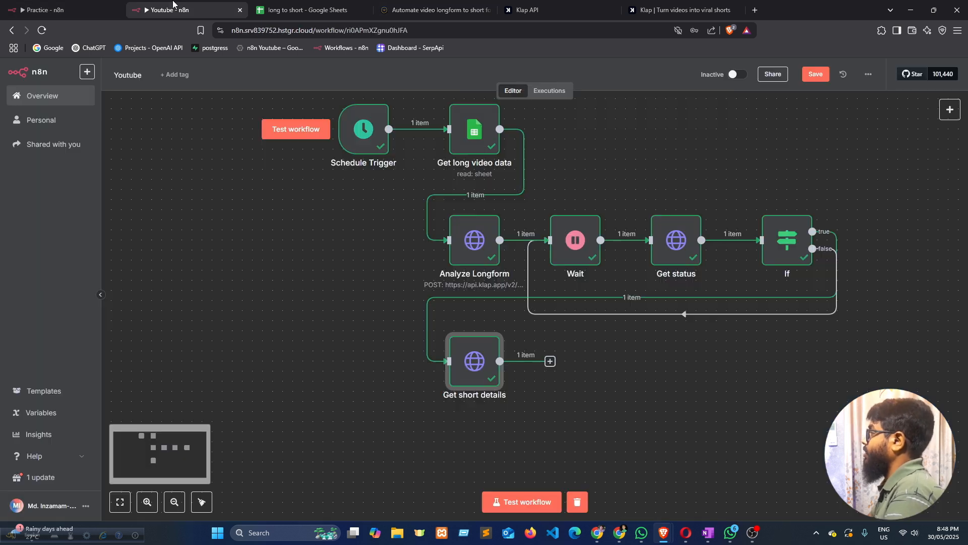
# Duplicate the Get short details node, place the copy beside the original, and name the copy "Export details"
pyautogui.click(167, 10)
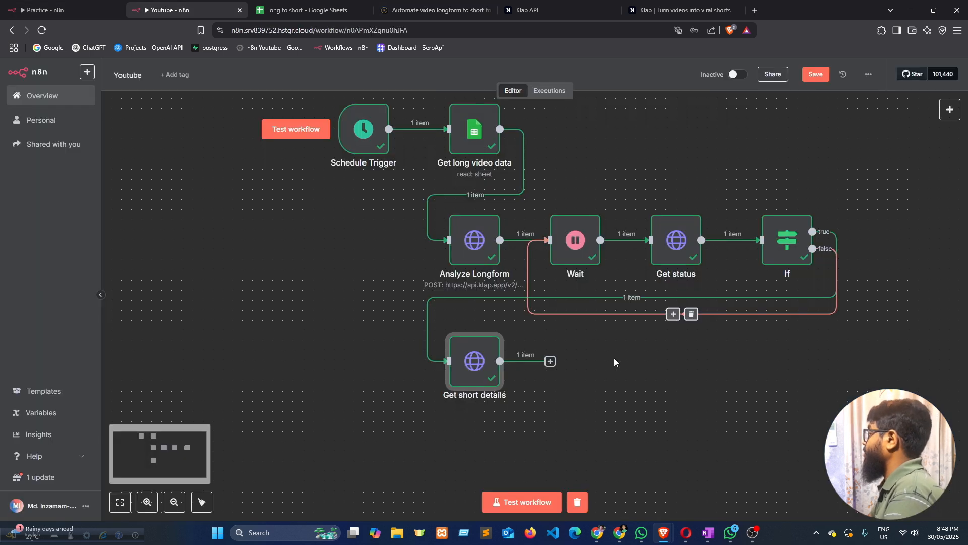
pyautogui.rightClick(475, 362)
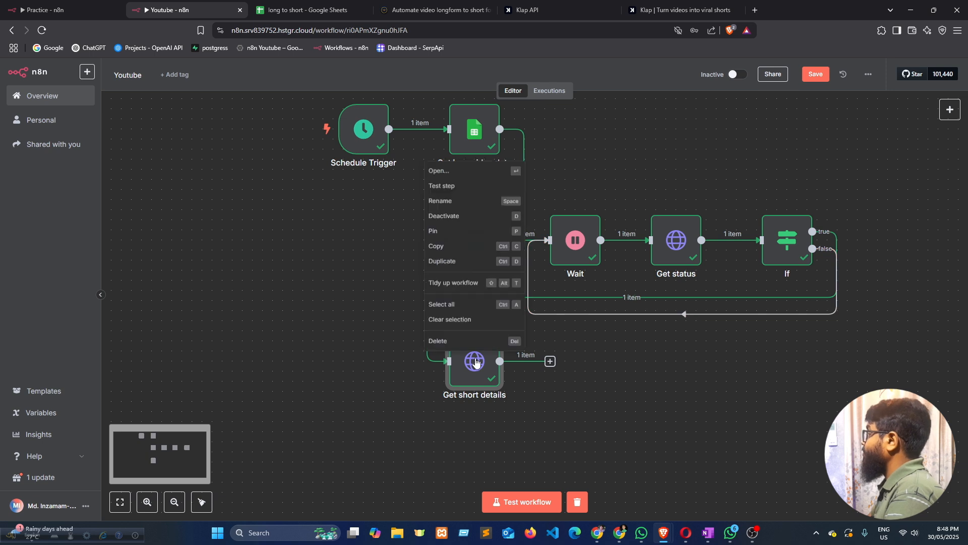
pyautogui.click(459, 261)
pyautogui.moveTo(355, 321); pyautogui.dragTo(581, 375)
pyautogui.doubleClick(608, 362)
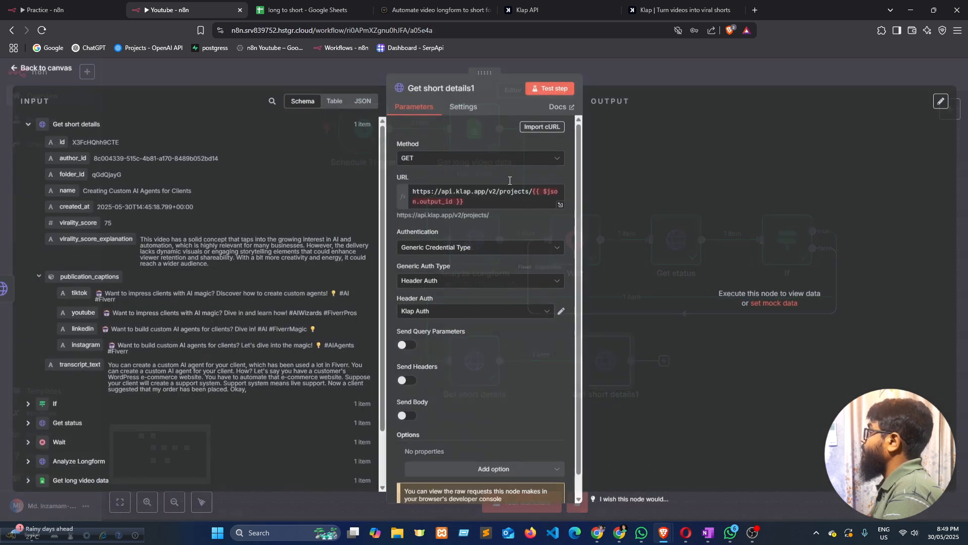
pyautogui.click(470, 90)
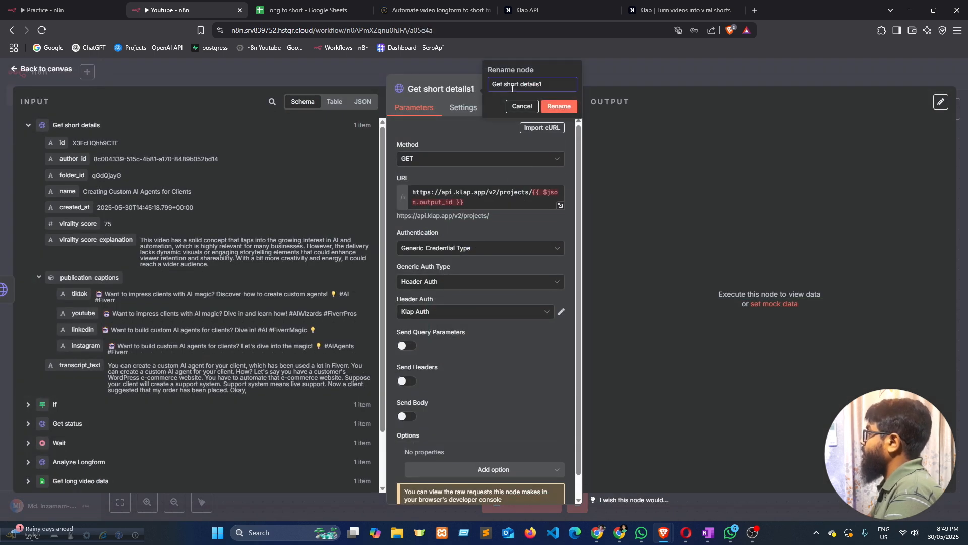
pyautogui.write('Export details')
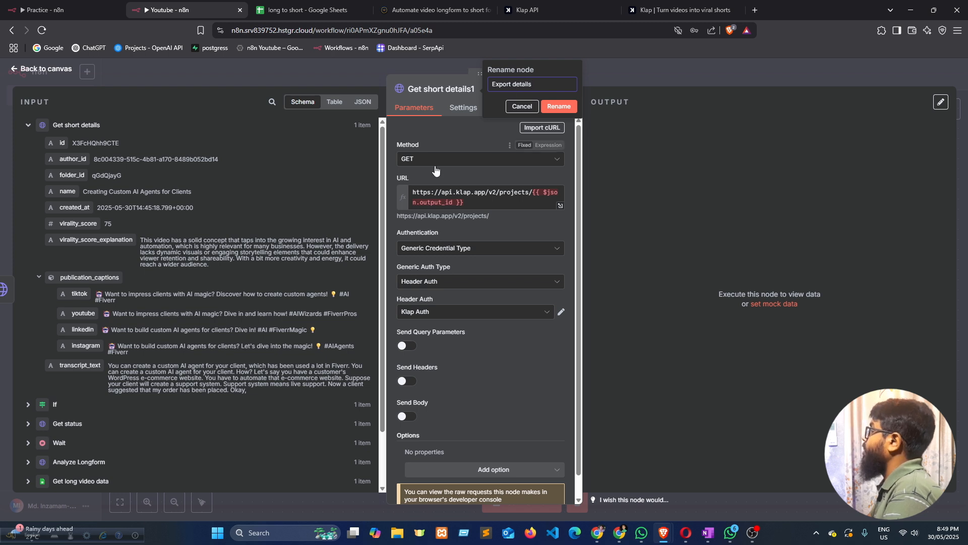
pyautogui.click(434, 10)
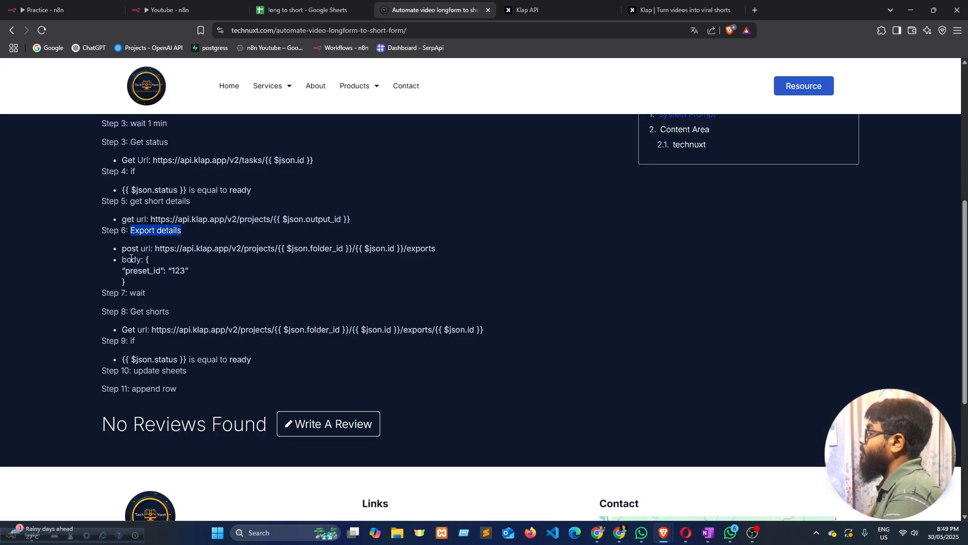
pyautogui.moveTo(158, 248); pyautogui.dragTo(437, 249)
pyautogui.hotkey('ctrl', 'c')
pyautogui.click(161, 7)
pyautogui.click(435, 159)
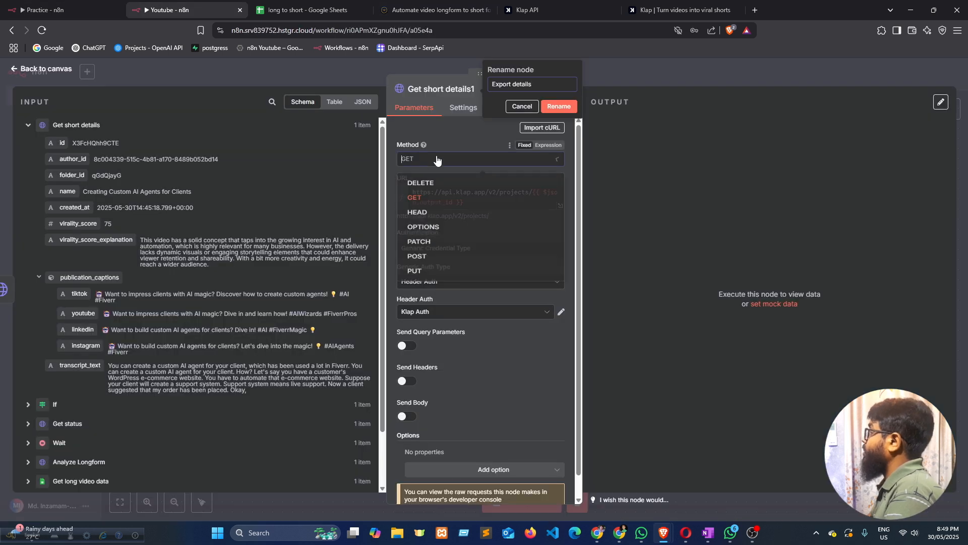
pyautogui.click(417, 270)
pyautogui.moveTo(465, 203); pyautogui.dragTo(390, 185)
pyautogui.hotkey('ctrl', 'v')
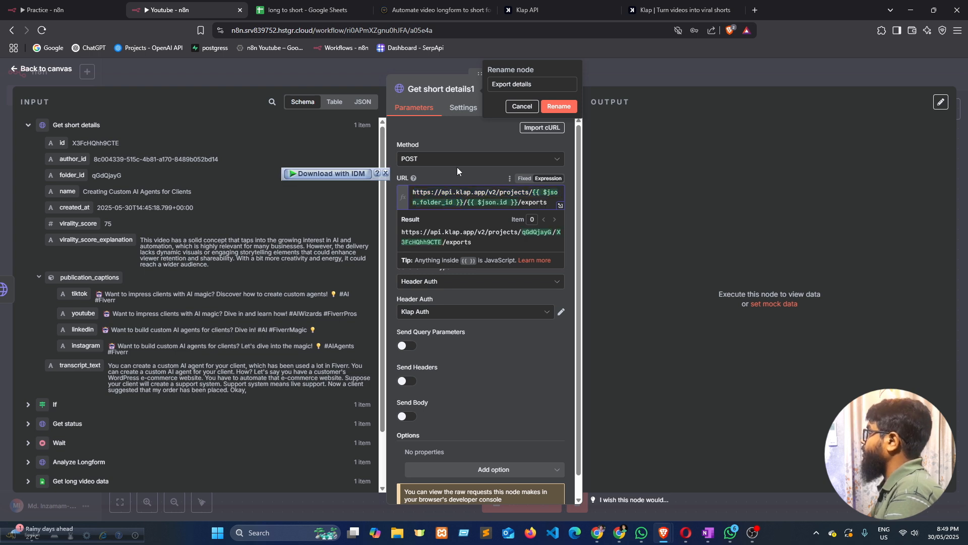
pyautogui.click(457, 168)
# Enable sending a body in the duplicated node and copy the preset_id body from step 6 of the guide
pyautogui.scroll(-1, 464, 217)
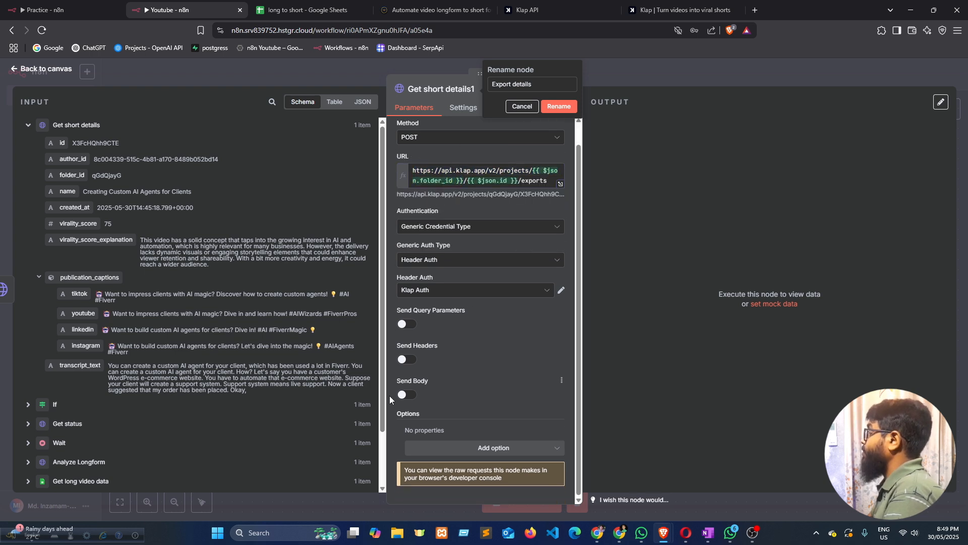
pyautogui.click(407, 395)
pyautogui.click(434, 10)
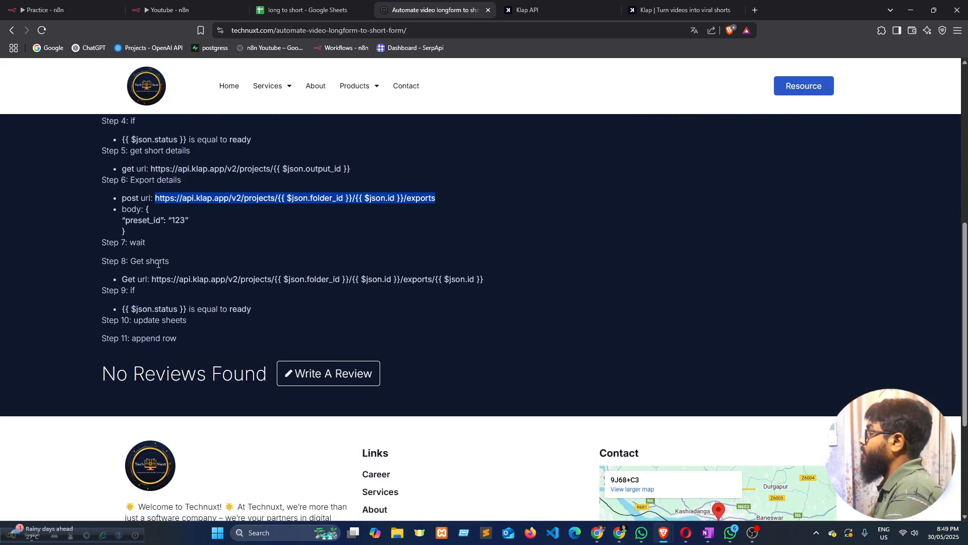
pyautogui.moveTo(146, 208); pyautogui.dragTo(153, 228)
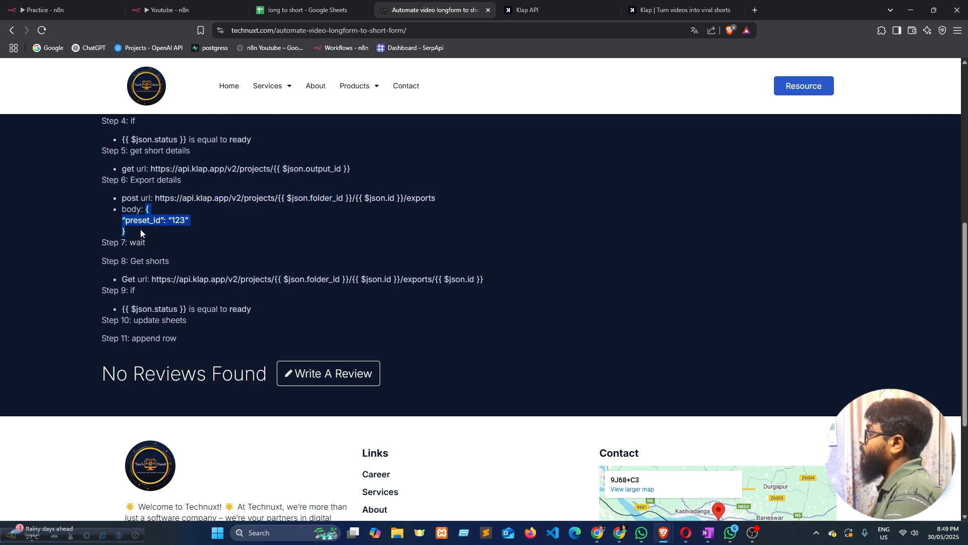
pyautogui.click(167, 10)
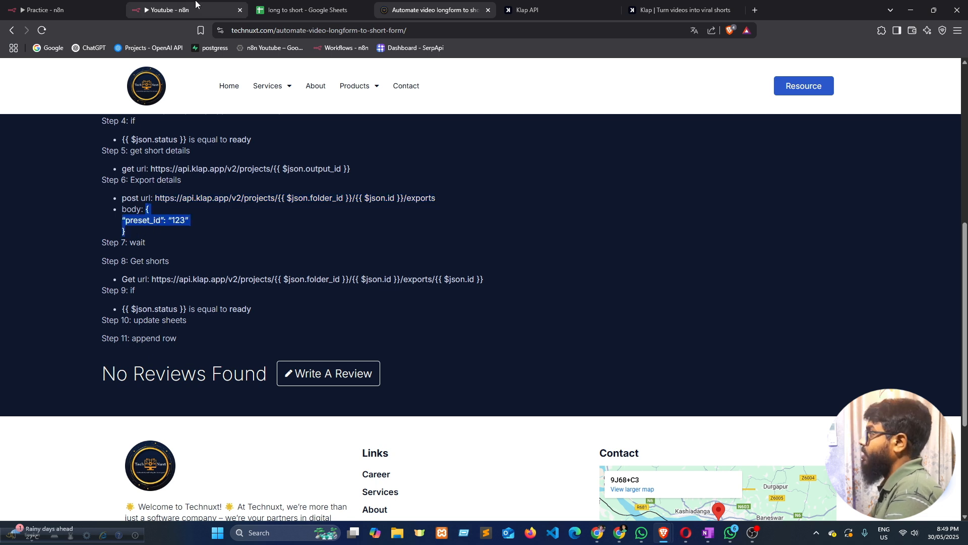
# Specify the request body using JSON as an expression containing { "preset_id": "123" }
pyautogui.scroll(-3, 479, 283)
pyautogui.scroll(-1, 443, 334)
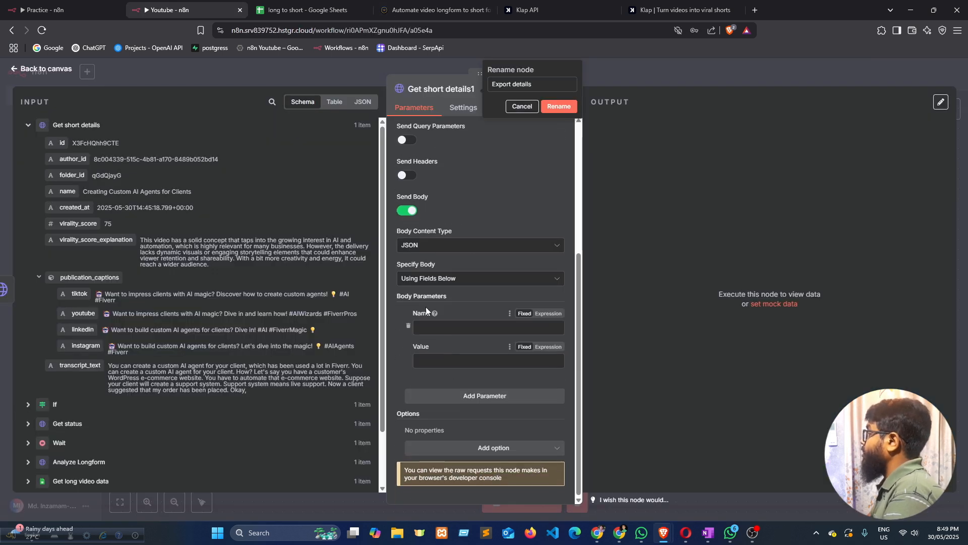
pyautogui.click(429, 279)
pyautogui.click(428, 321)
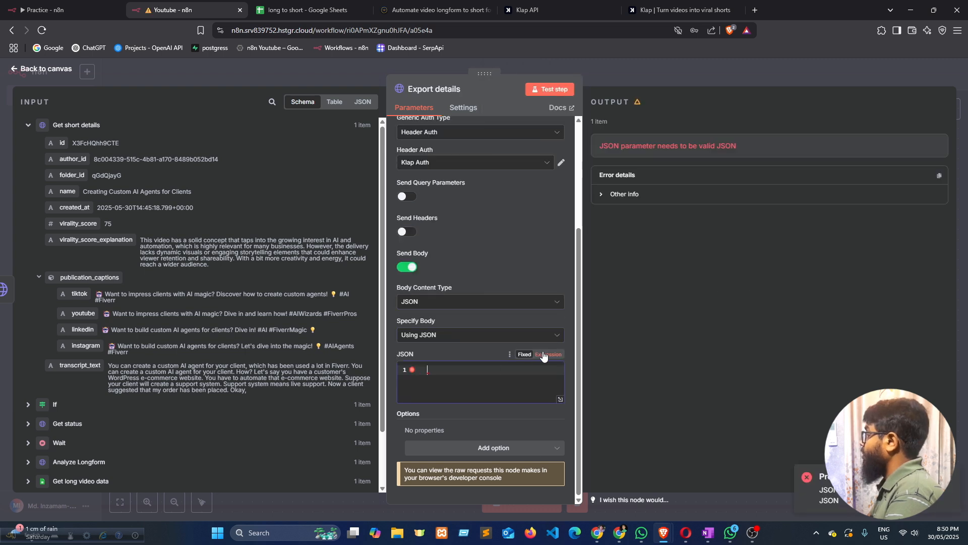
pyautogui.click(545, 354)
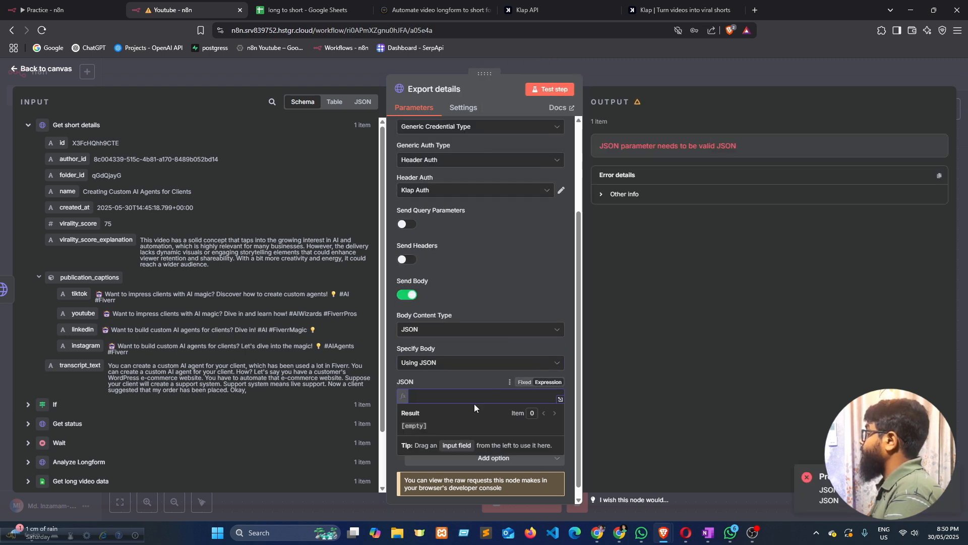
pyautogui.write('{   "preset_id": "123" }')
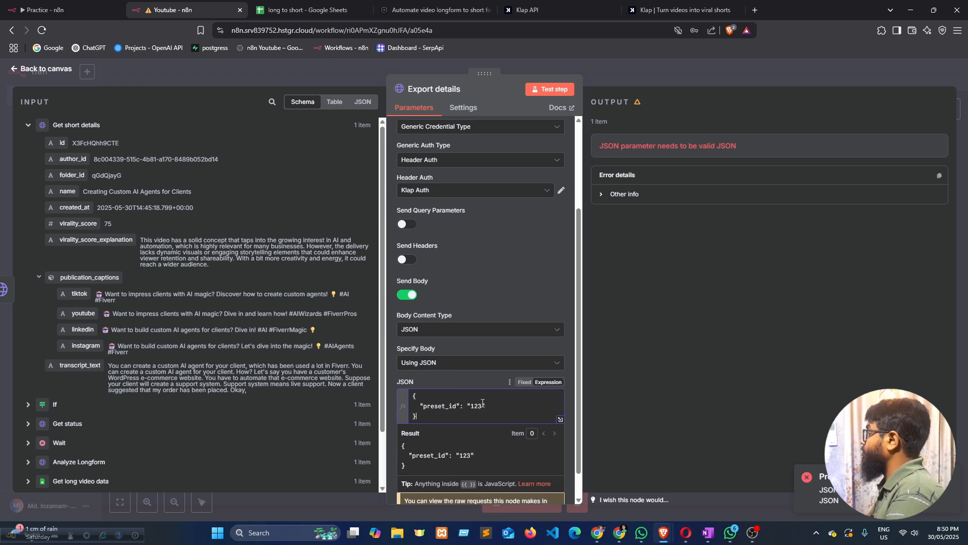
# Run the Export details node and examine its output, including the status and src_url fields
pyautogui.click(449, 374)
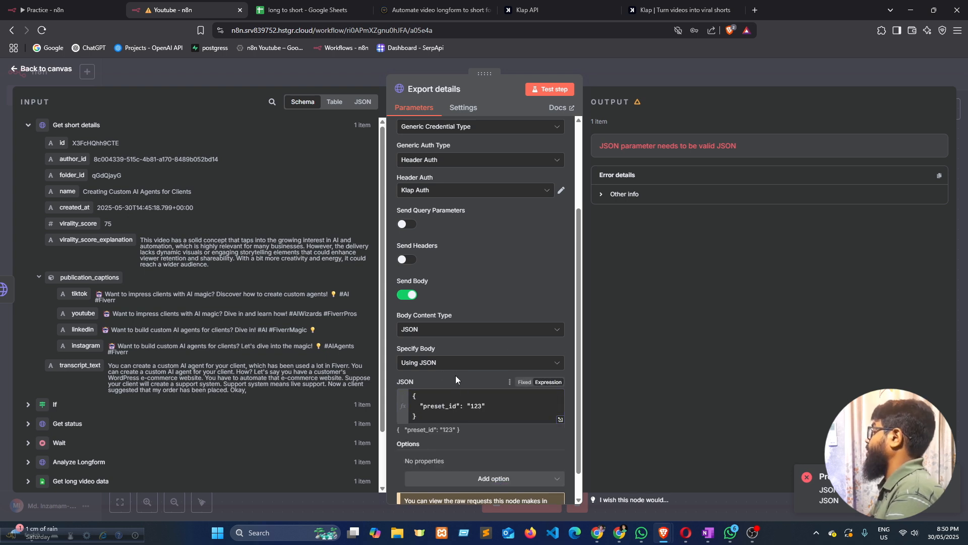
pyautogui.scroll(-1, 456, 375)
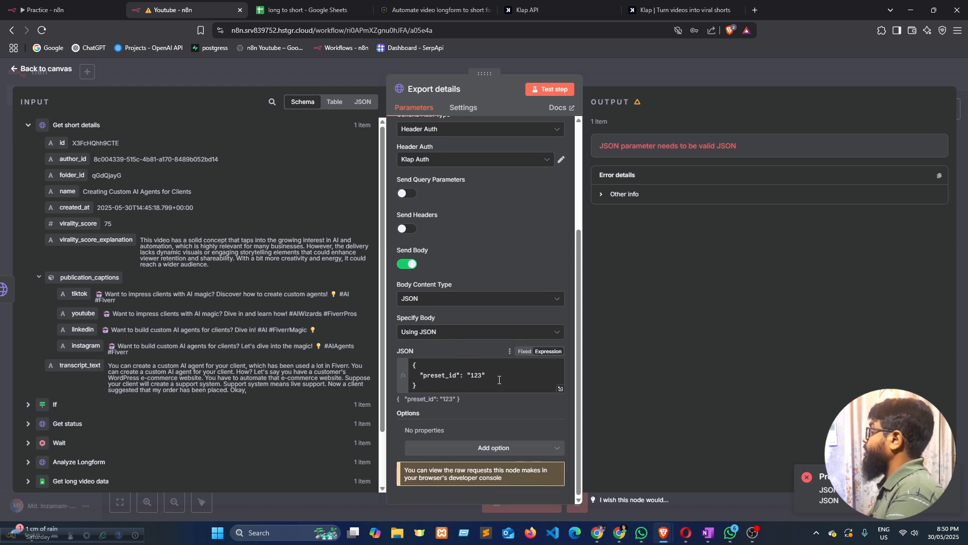
pyautogui.click(376, 69)
pyautogui.hotkey('ctrl', 'Return')
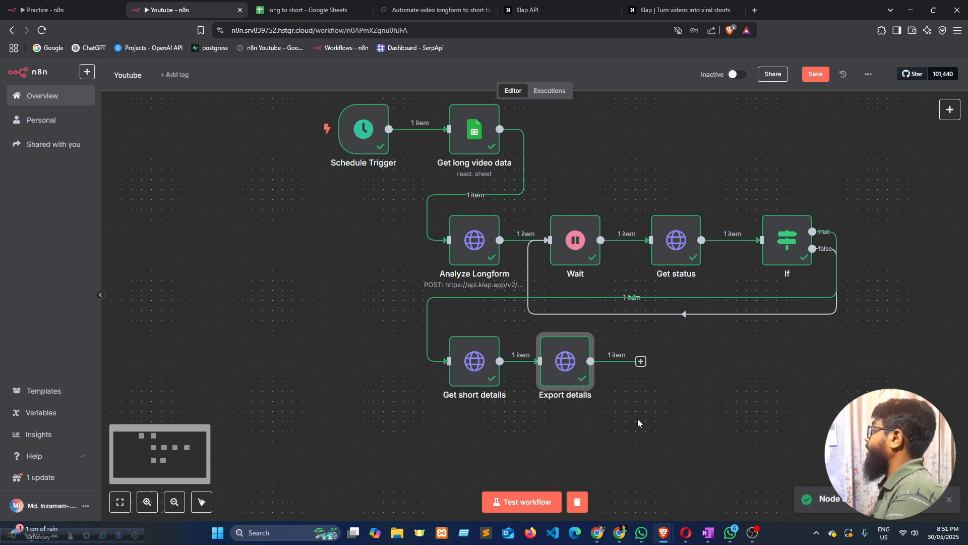
pyautogui.scroll(-2, 717, 364)
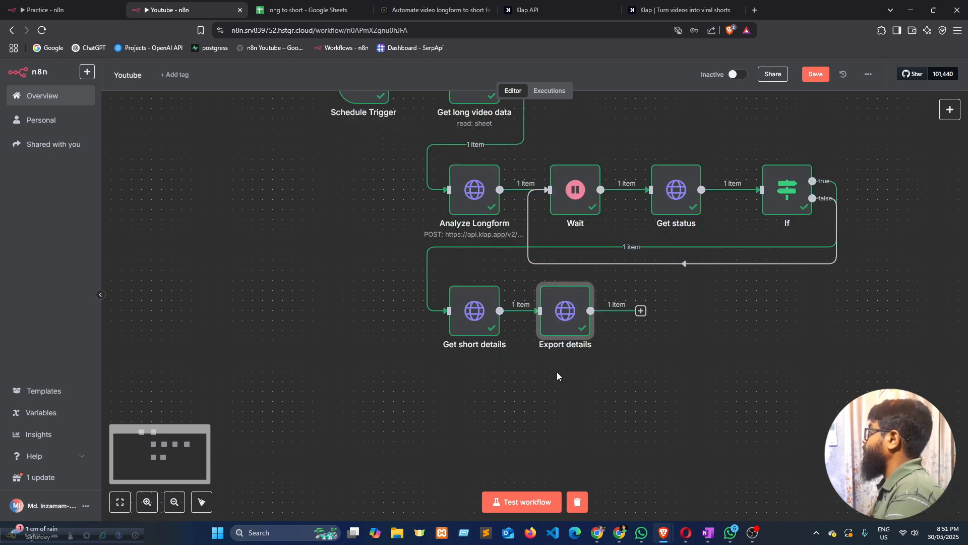
pyautogui.doubleClick(564, 323)
pyautogui.click(652, 167)
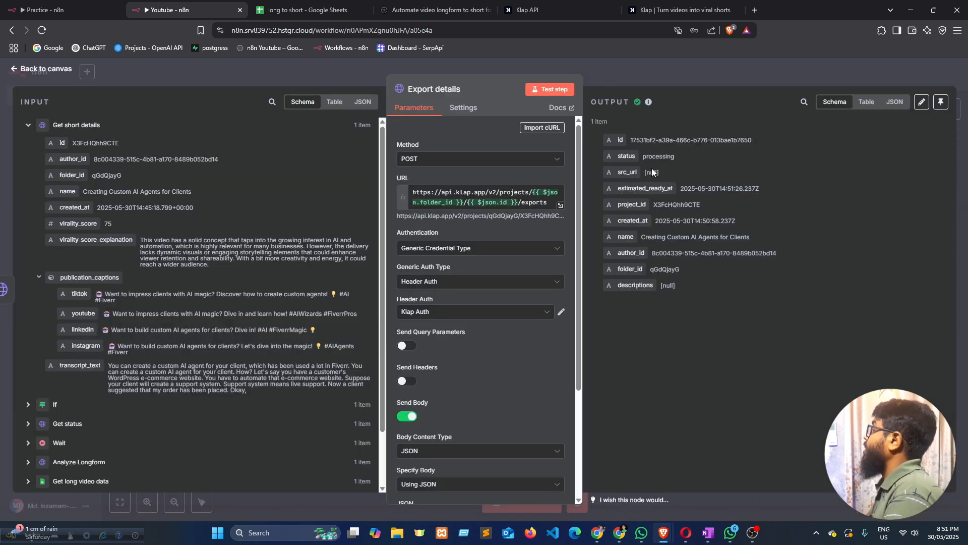
pyautogui.click(305, 71)
# Add a Wait node after Export details, keeping the 5-second interval
pyautogui.click(641, 311)
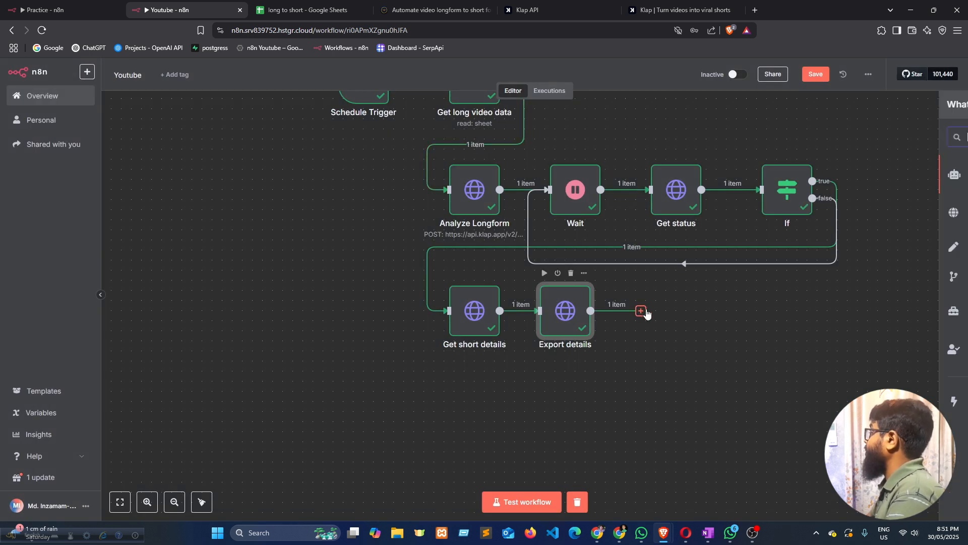
pyautogui.write('wait')
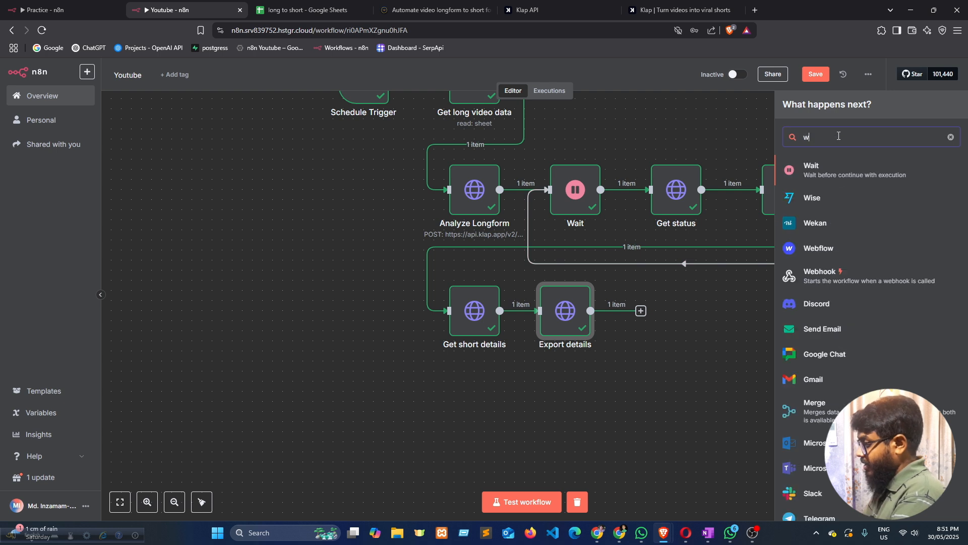
pyautogui.click(804, 168)
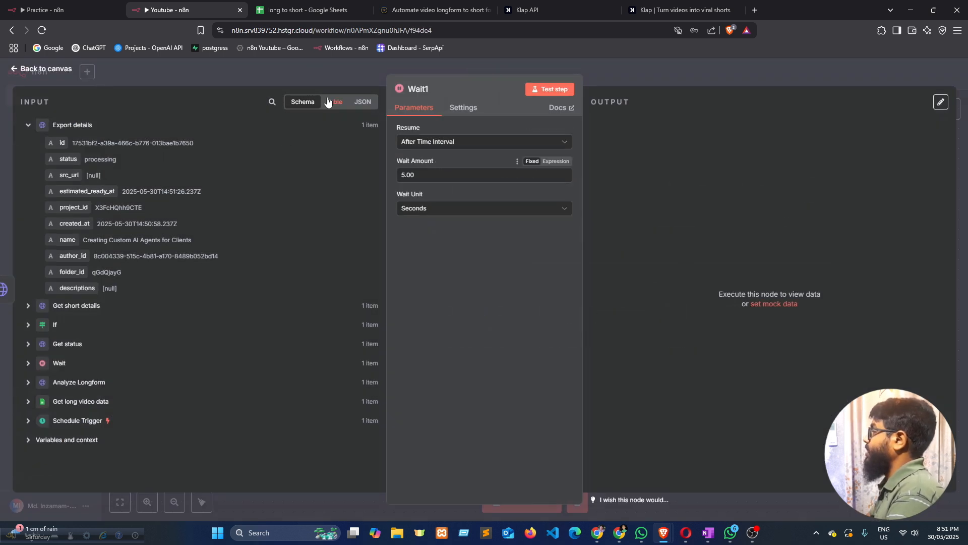
pyautogui.press('Escape')
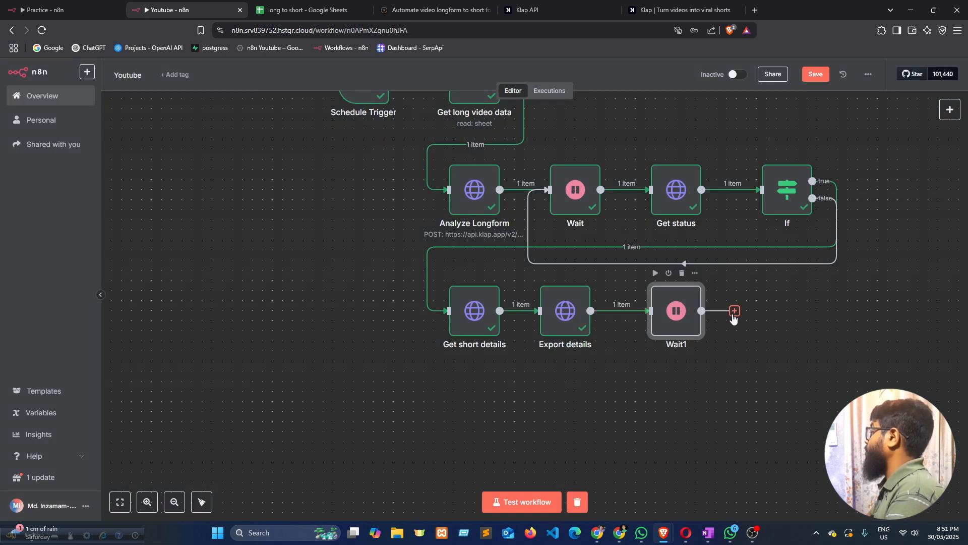
# Following guide step 8, add an HTTP Request node after the second Wait node and enter the name "Get shorts"
pyautogui.click(434, 10)
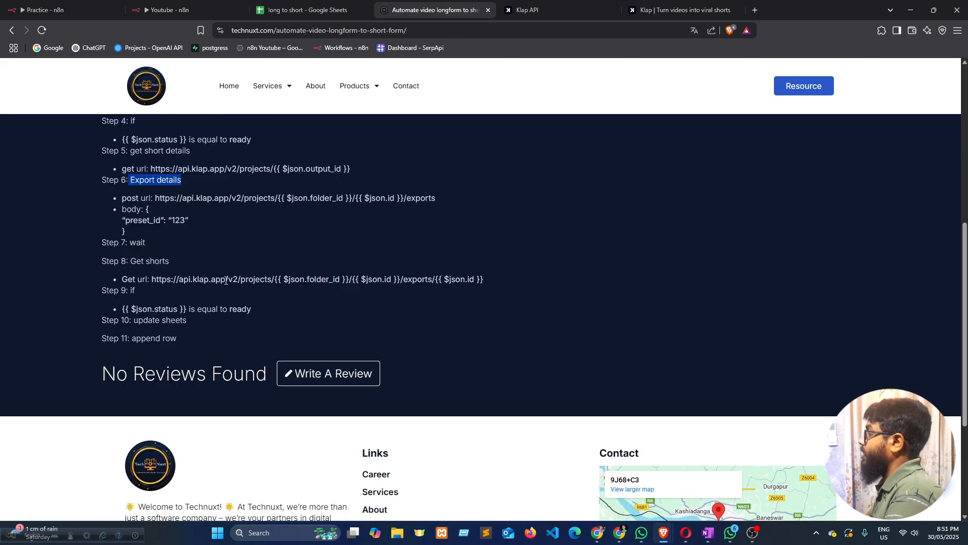
pyautogui.click(135, 240)
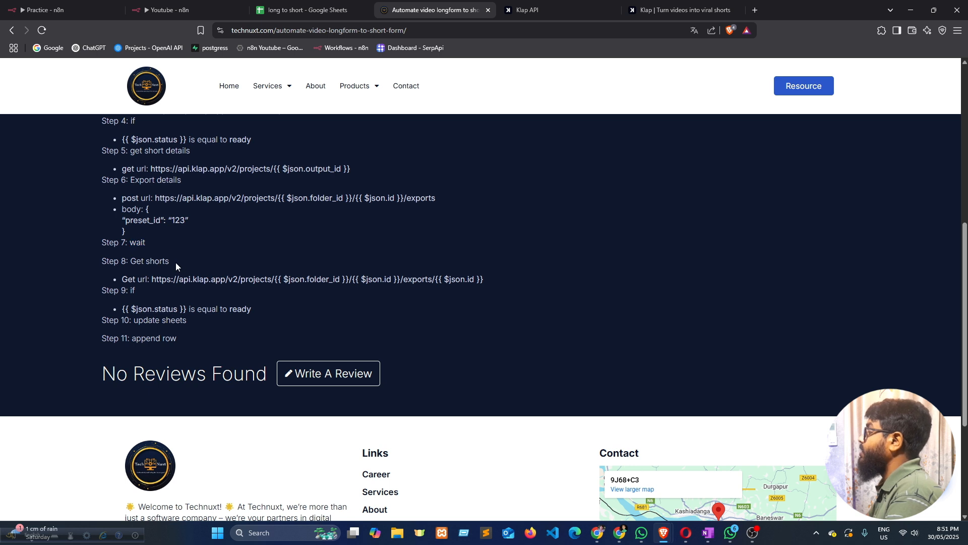
pyautogui.moveTo(171, 260); pyautogui.dragTo(132, 262)
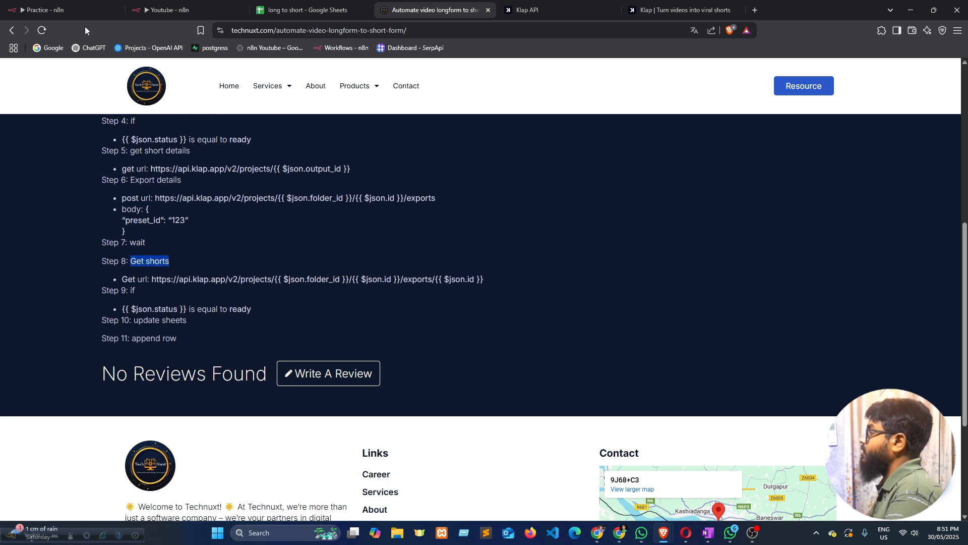
pyautogui.click(167, 10)
pyautogui.click(735, 311)
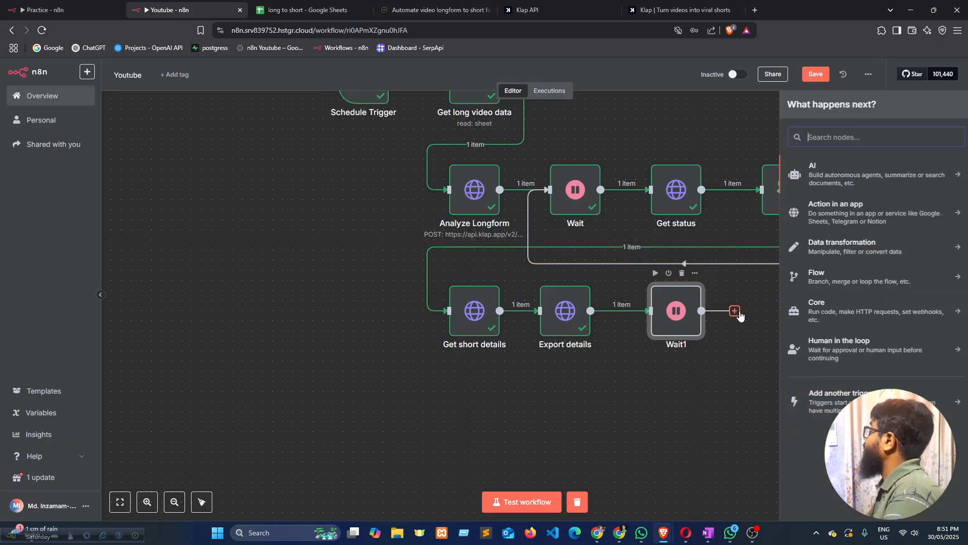
pyautogui.write('http')
pyautogui.press('Return')
pyautogui.click(467, 90)
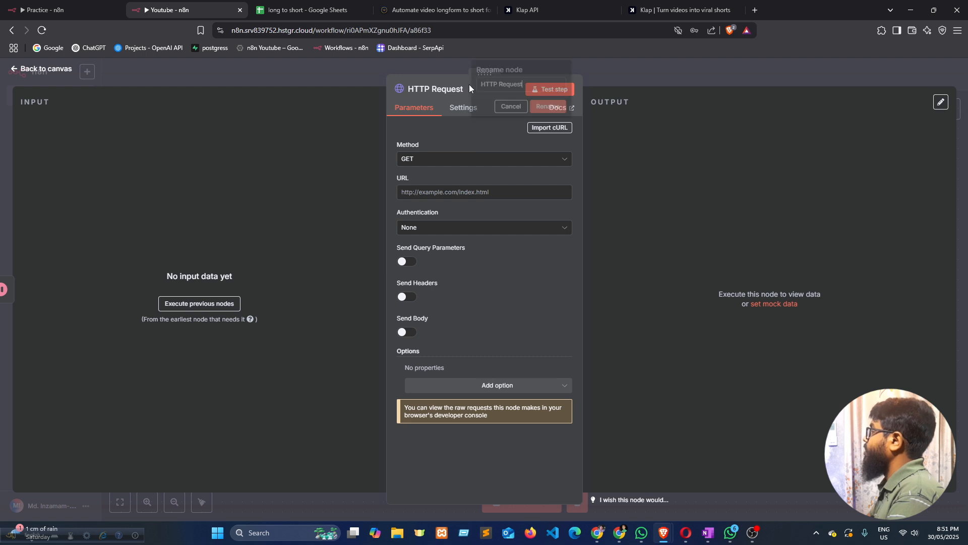
pyautogui.doubleClick(514, 85)
pyautogui.write('Get shorts')
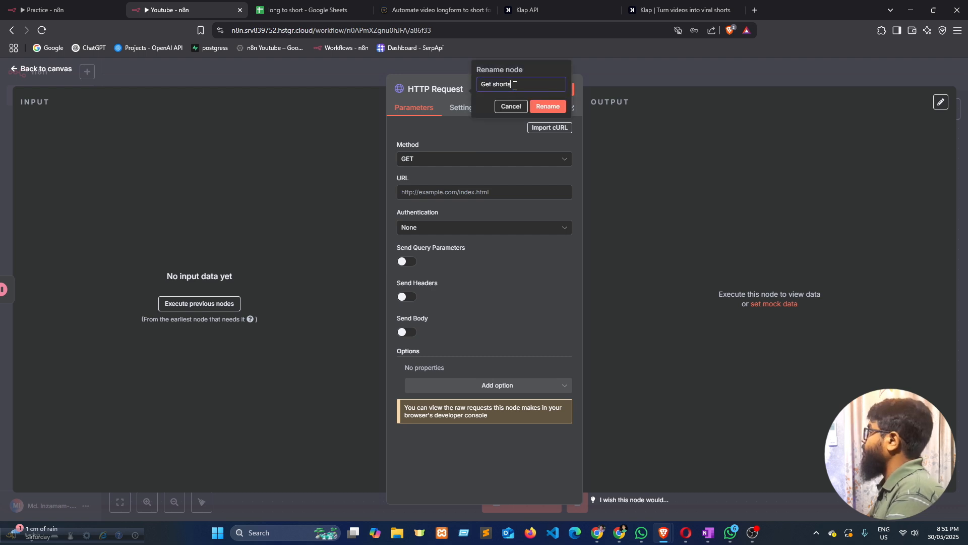
pyautogui.hotkey('ctrl', '4')
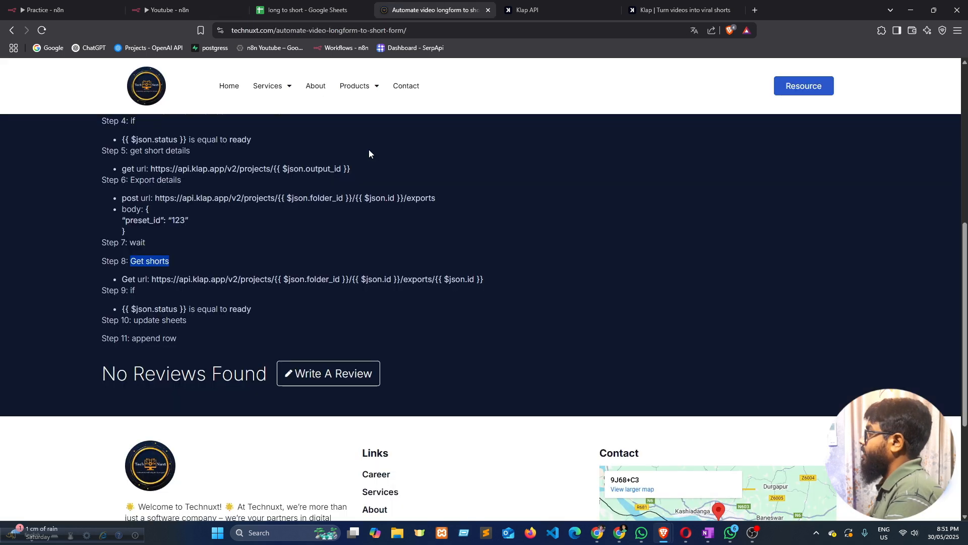
pyautogui.moveTo(154, 280); pyautogui.dragTo(500, 279)
pyautogui.hotkey('ctrl', 'c')
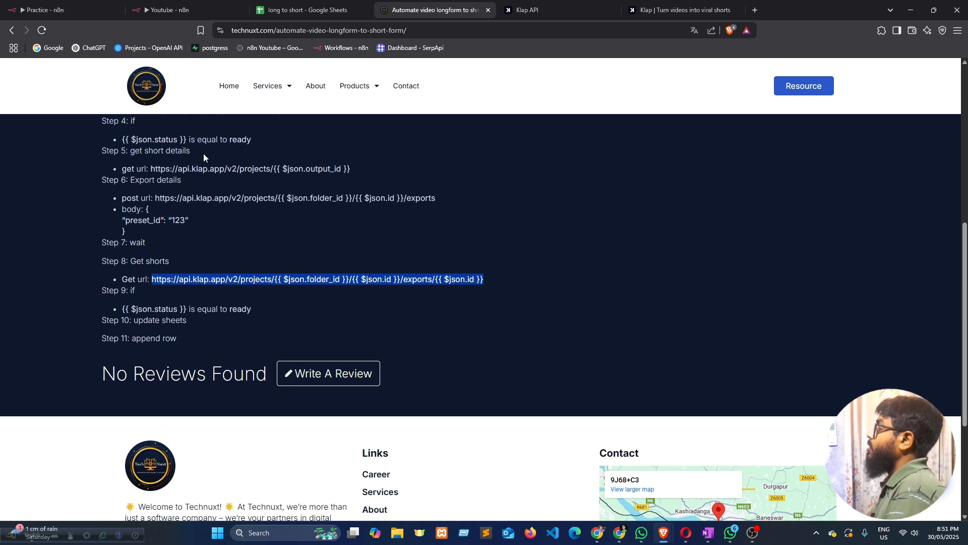
pyautogui.click(179, 4)
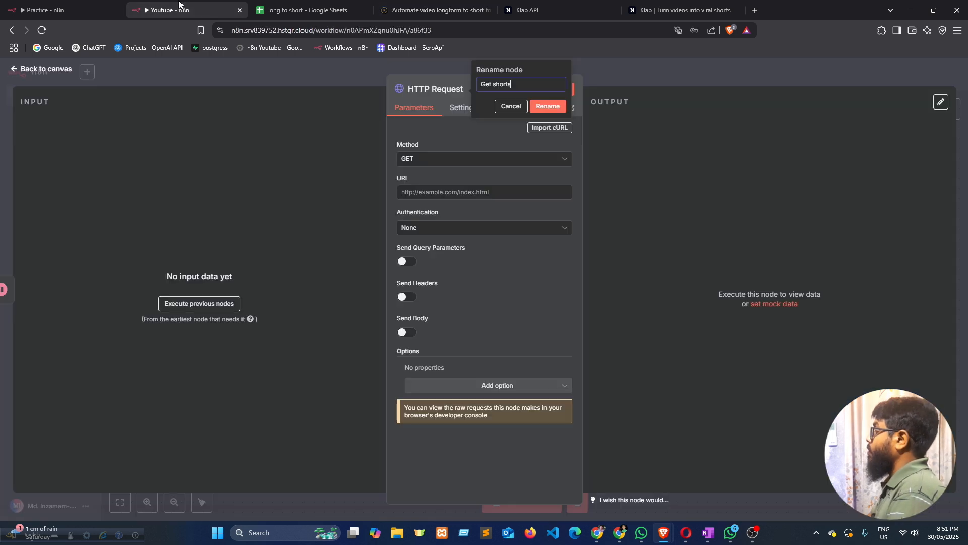
pyautogui.click(431, 189)
pyautogui.hotkey('ctrl', 'v')
pyautogui.click(426, 4)
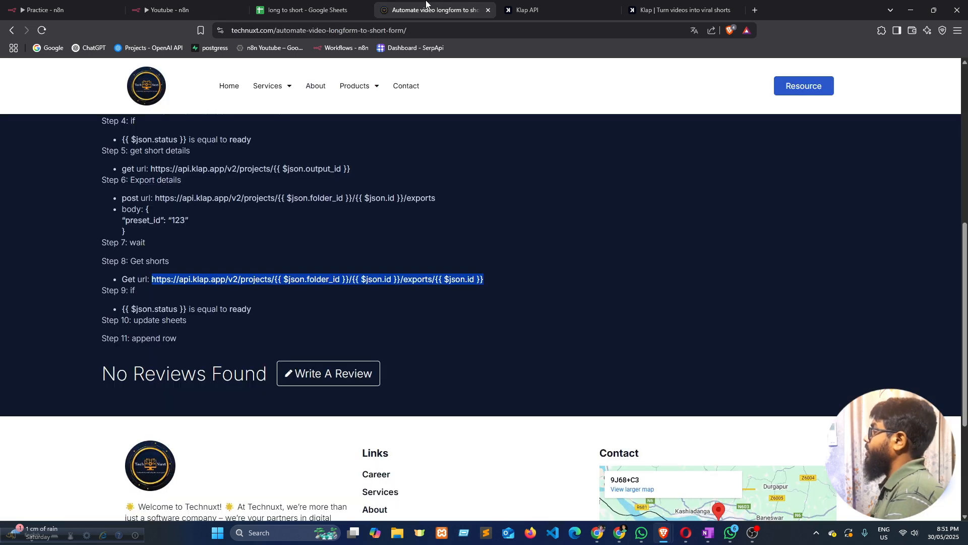
pyautogui.moveTo(134, 277); pyautogui.dragTo(127, 278)
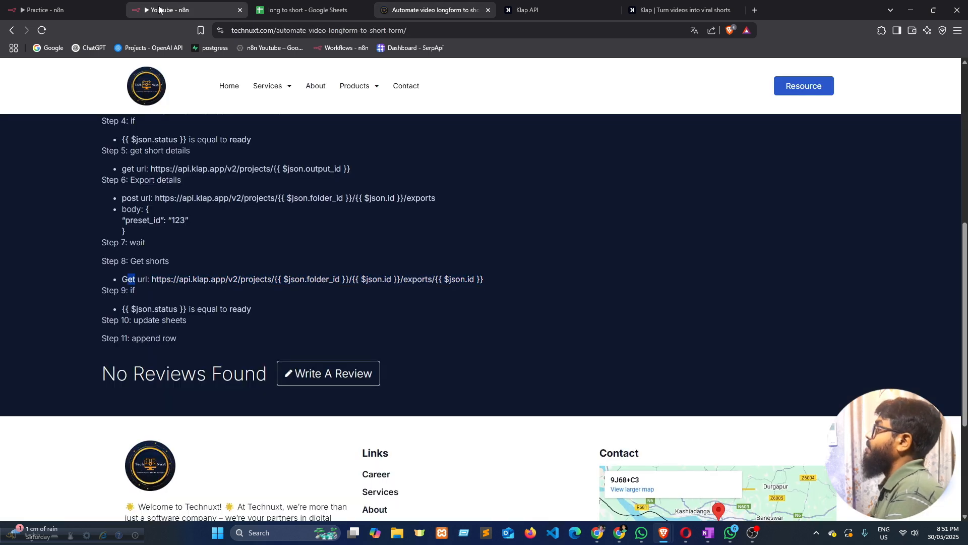
pyautogui.click(180, 6)
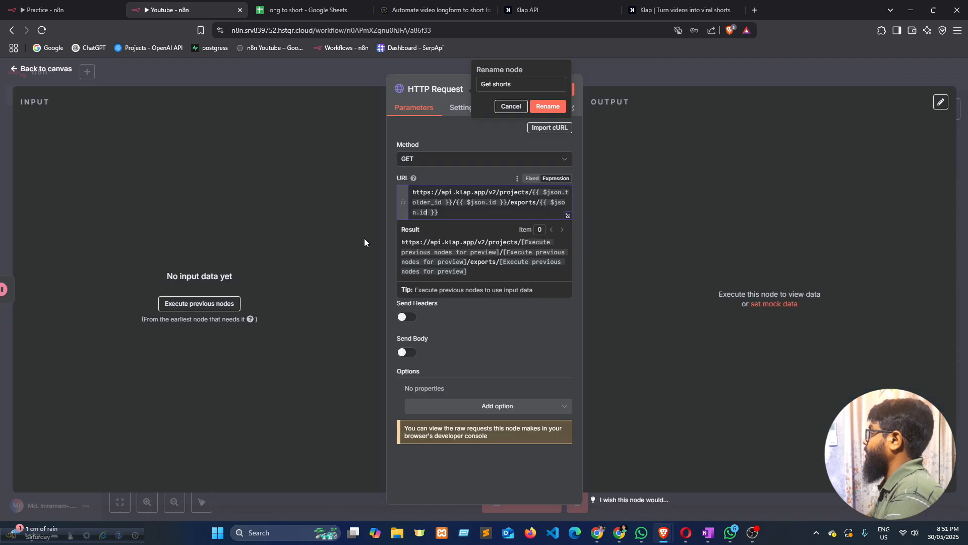
# Set the request's authentication to Generic Credential Type with Header Auth using Klap Auth, and apply the node name "Get shorts"
pyautogui.click(458, 325)
pyautogui.click(448, 251)
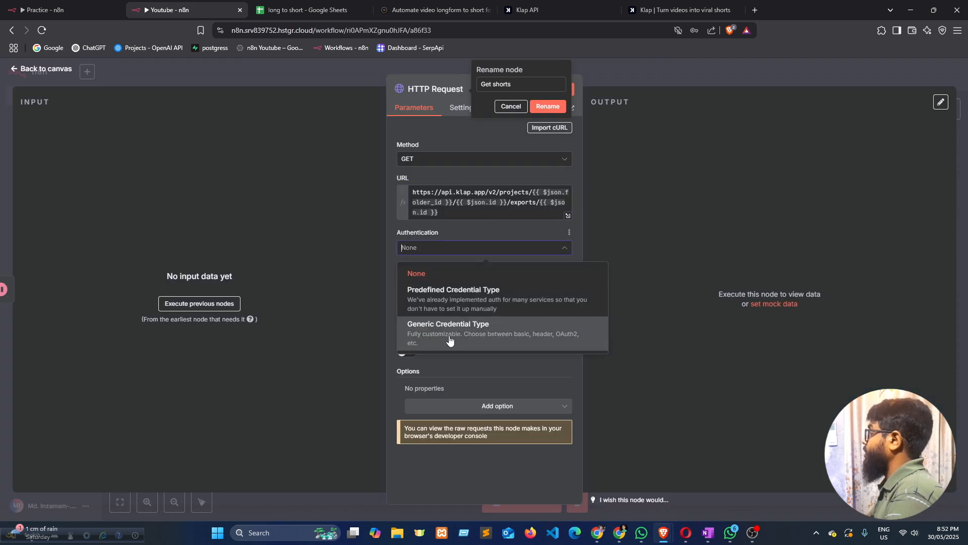
pyautogui.click(455, 326)
pyautogui.click(473, 284)
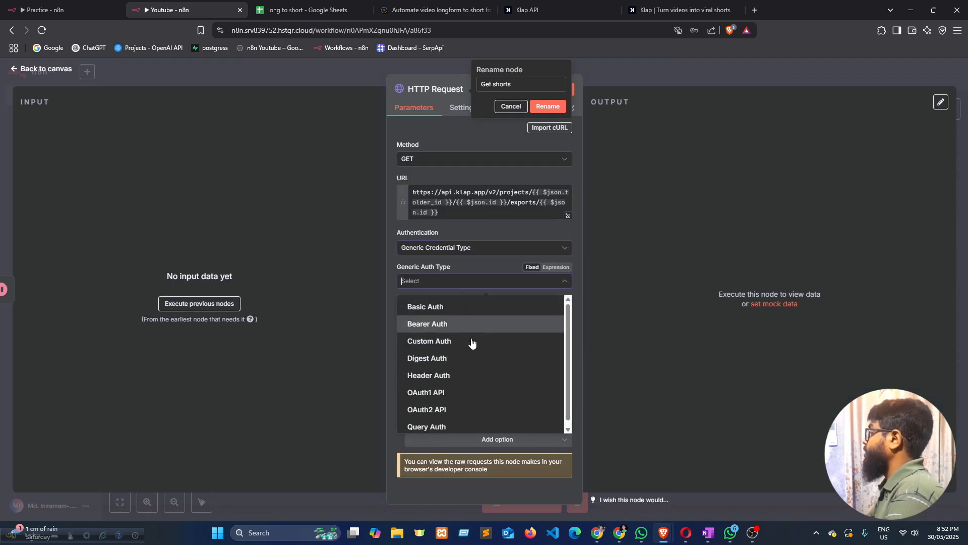
pyautogui.click(478, 376)
pyautogui.scroll(-1, 474, 313)
pyautogui.write('Get shorts')
pyautogui.click(546, 106)
pyautogui.click(373, 84)
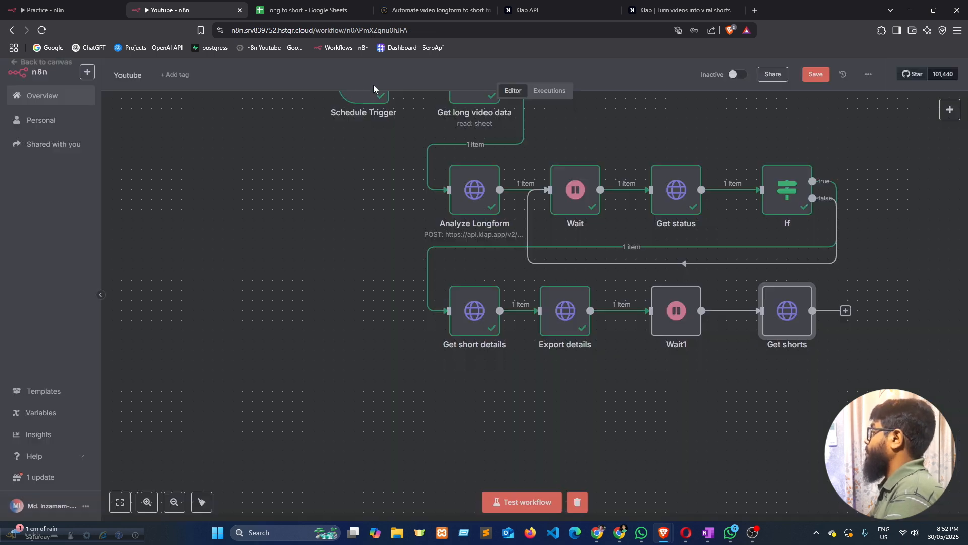
# Place the Get shorts node beside the second Wait node and check the If condition in guide step 9
pyautogui.moveTo(784, 319); pyautogui.dragTo(750, 312)
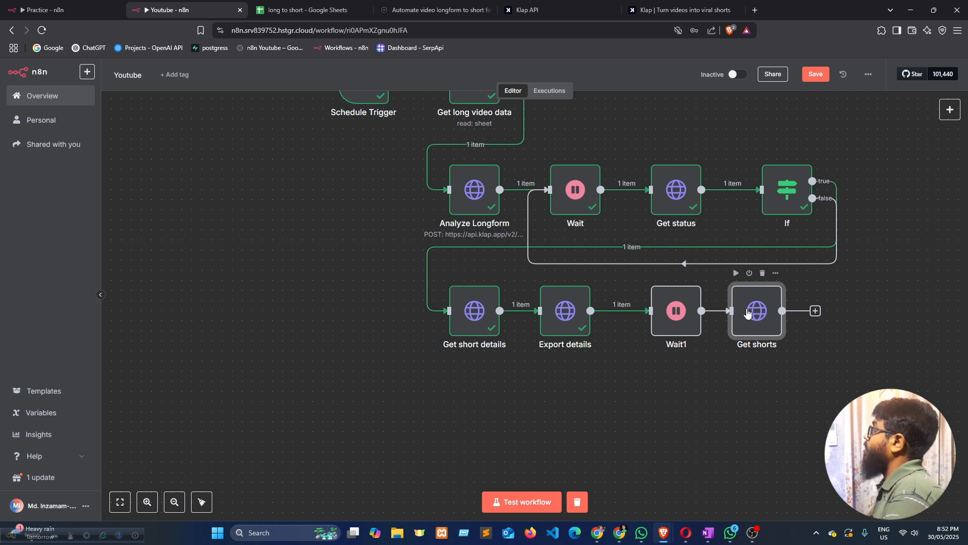
pyautogui.click(433, 9)
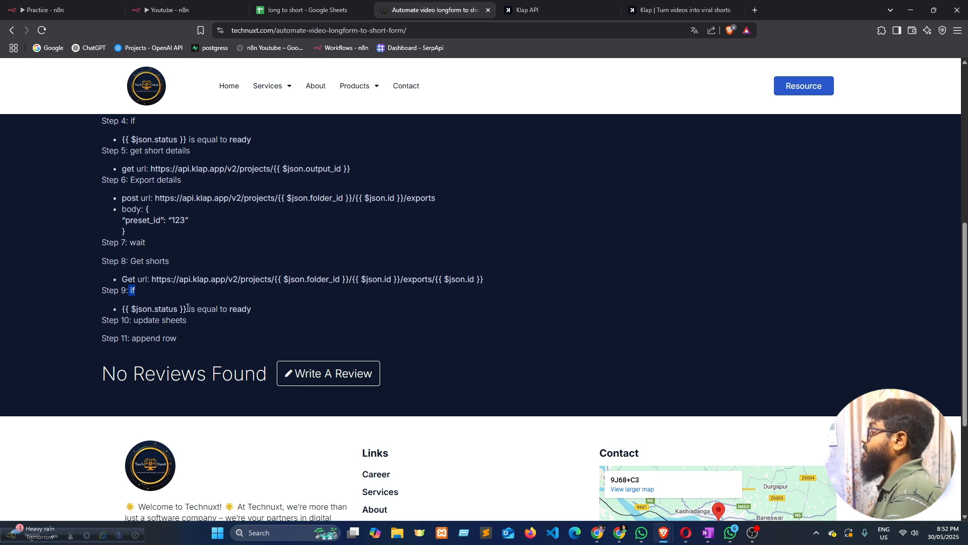
pyautogui.moveTo(187, 308); pyautogui.dragTo(127, 312)
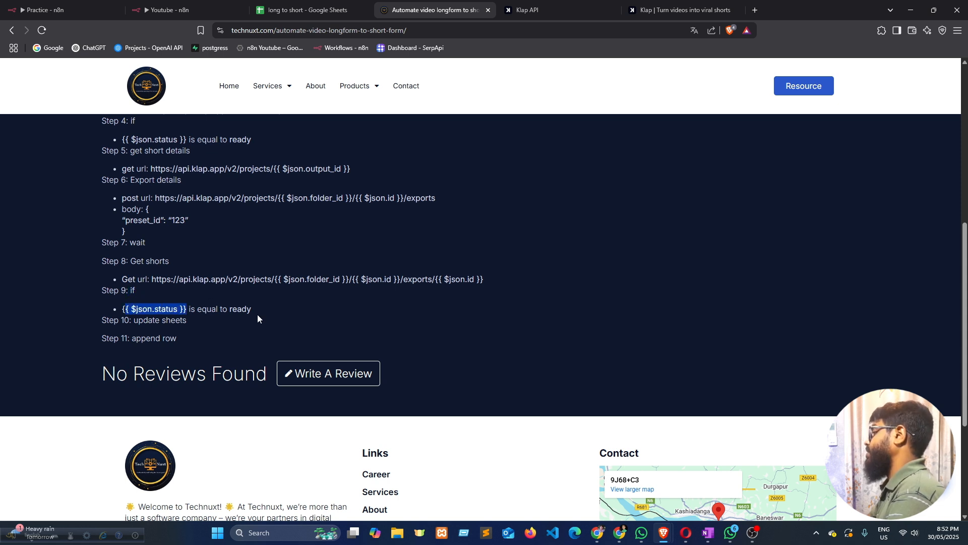
pyautogui.click(167, 10)
pyautogui.moveTo(755, 303); pyautogui.dragTo(678, 422)
pyautogui.scroll(-2, 764, 377)
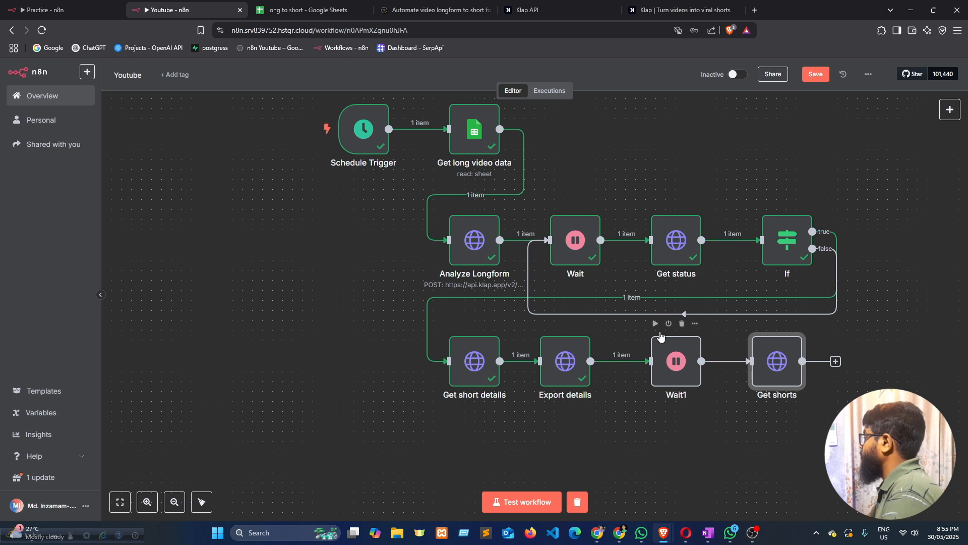
# Run the second Wait node and examine the data it passes to Get shorts
pyautogui.click(656, 323)
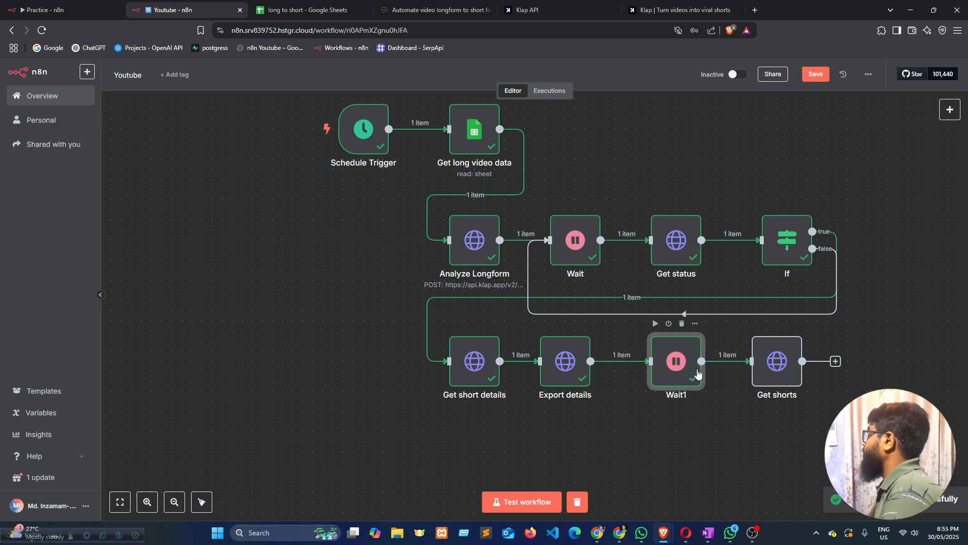
pyautogui.doubleClick(777, 362)
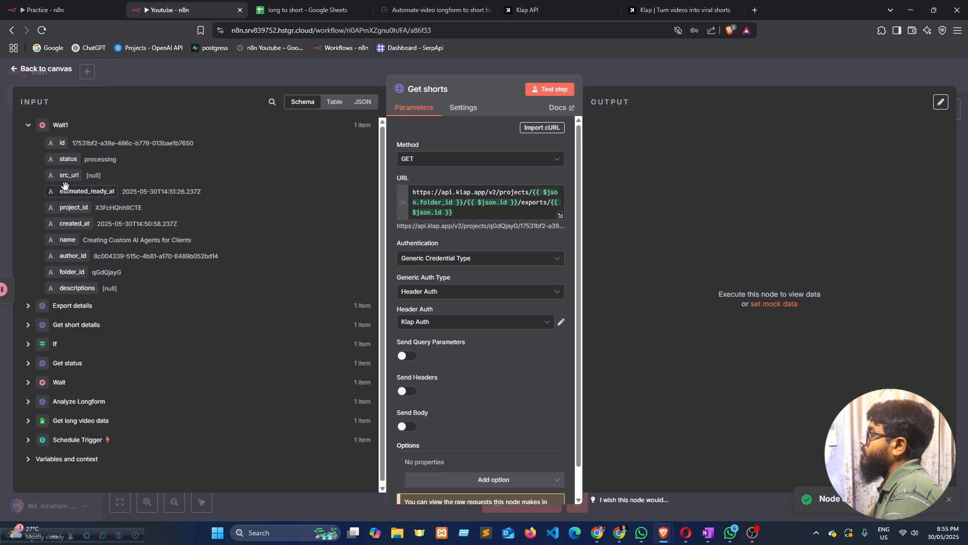
pyautogui.click(365, 66)
# Add an If node after Get shorts and run the Get shorts node
pyautogui.click(835, 361)
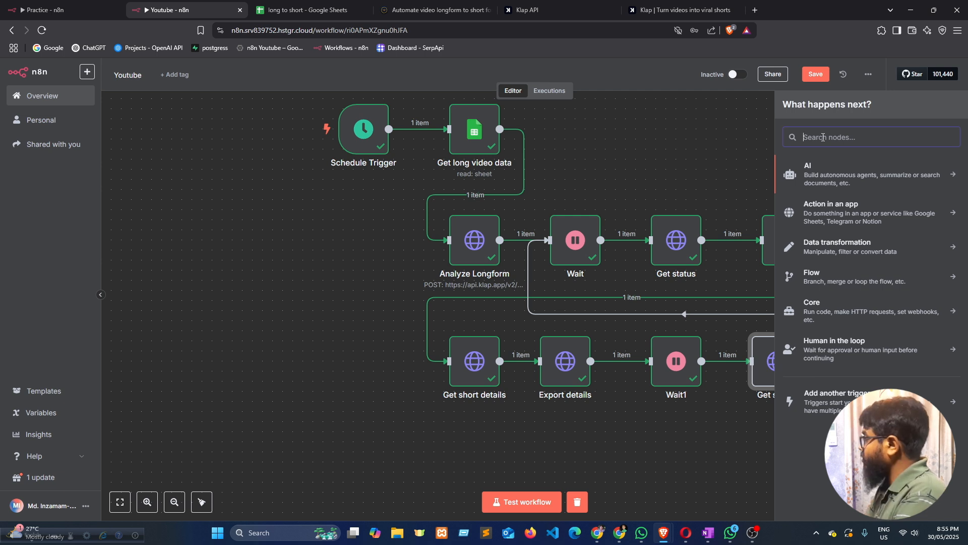
pyautogui.write('if')
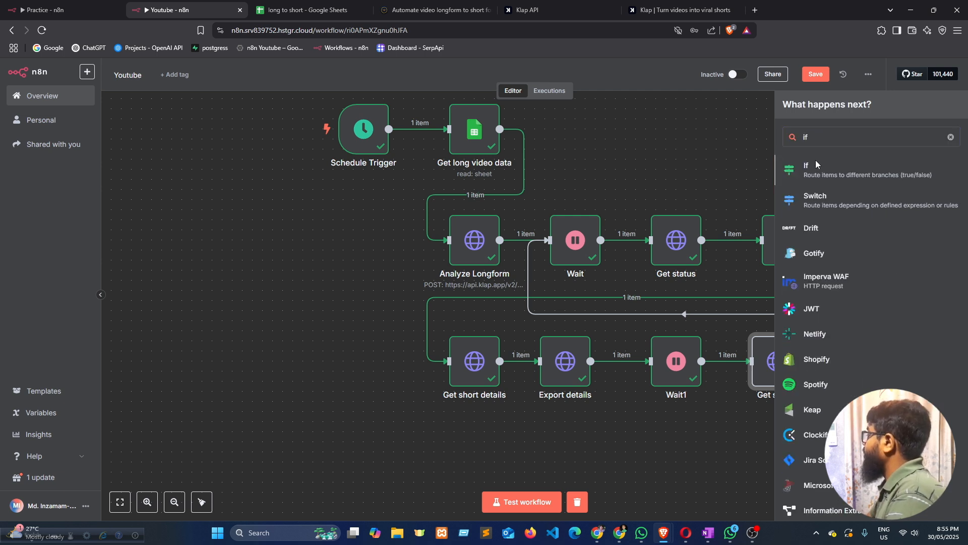
pyautogui.click(816, 161)
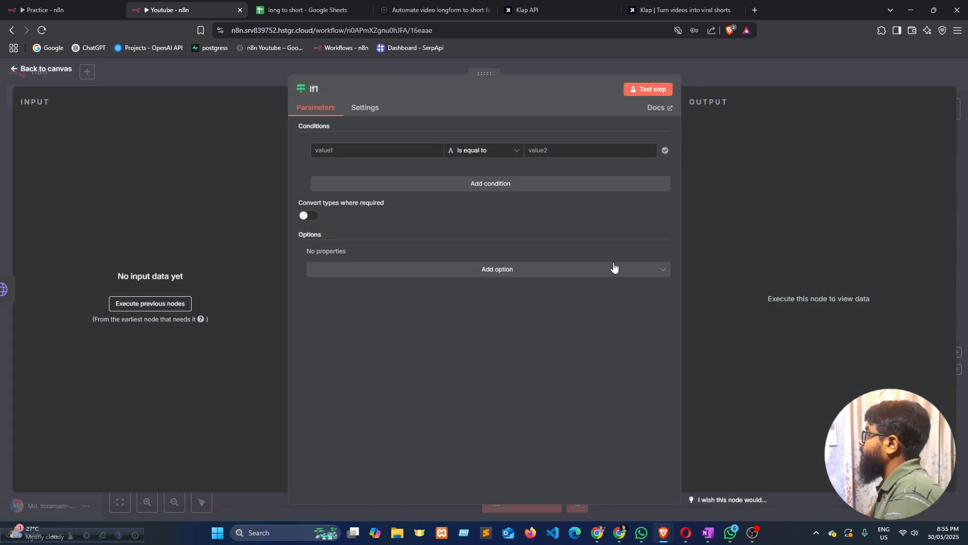
pyautogui.click(265, 78)
pyautogui.click(756, 323)
# Place the new If node below the second Wait node and open its settings
pyautogui.moveTo(880, 356); pyautogui.dragTo(669, 456)
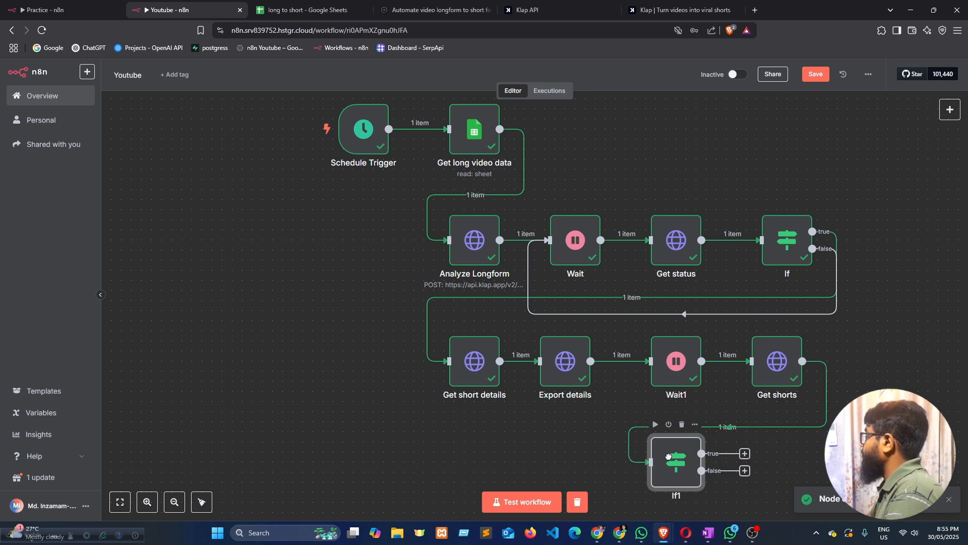
pyautogui.scroll(-1, 879, 280)
pyautogui.doubleClick(677, 407)
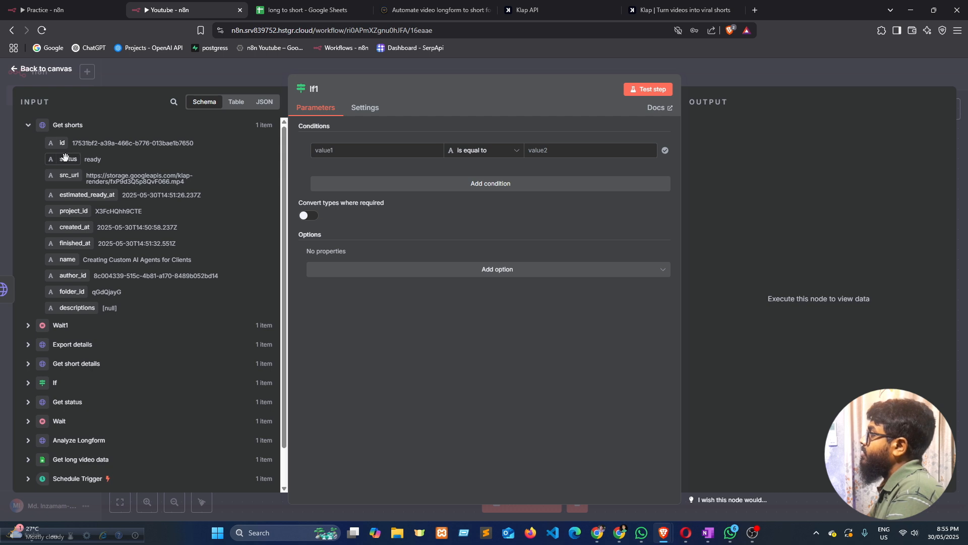
# Set the second If node's condition to Get shorts' status, {{ $json.status }}, is equal to ready, copying the value from the guide's step 9
pyautogui.moveTo(62, 159); pyautogui.dragTo(333, 150)
pyautogui.click(561, 152)
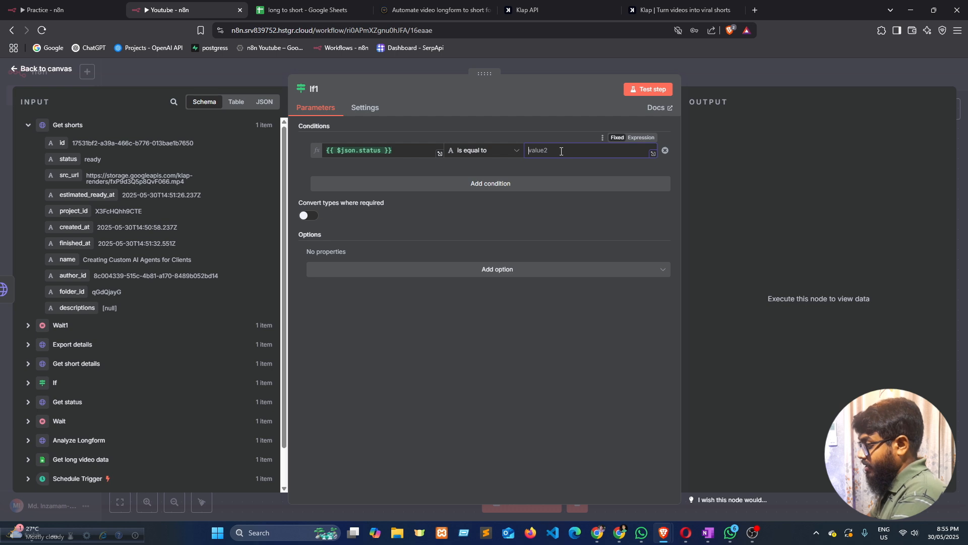
pyautogui.click(396, 6)
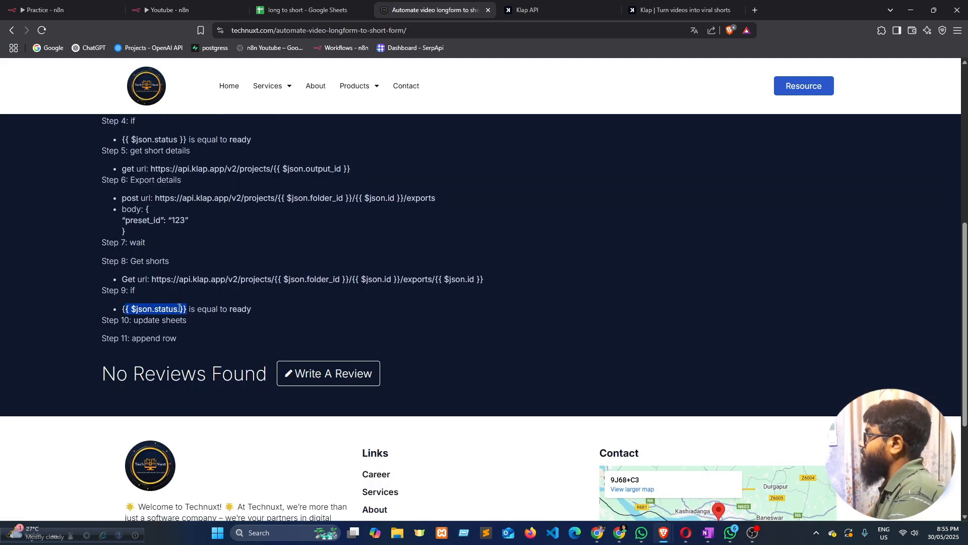
pyautogui.click(238, 308)
pyautogui.doubleClick(238, 308)
pyautogui.hotkey('ctrl', 'c')
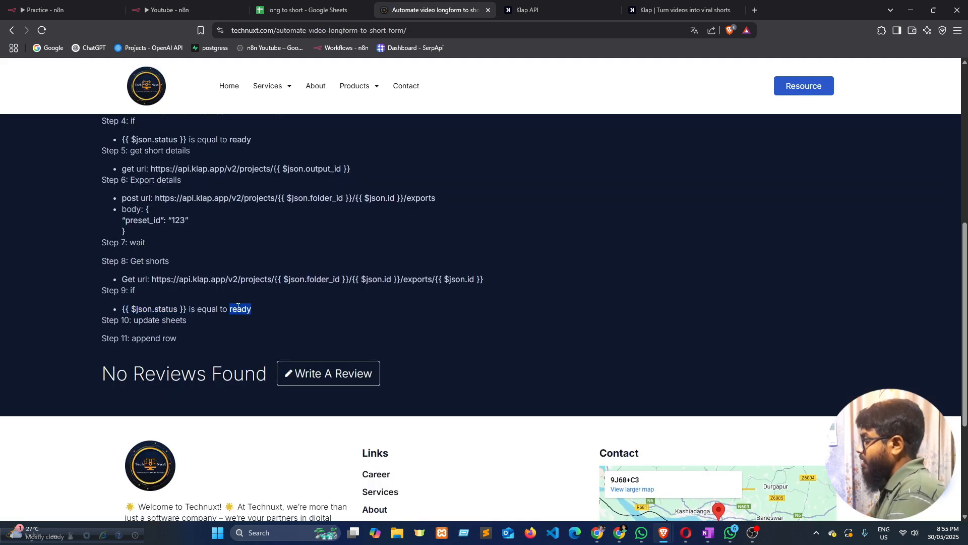
pyautogui.click(166, 10)
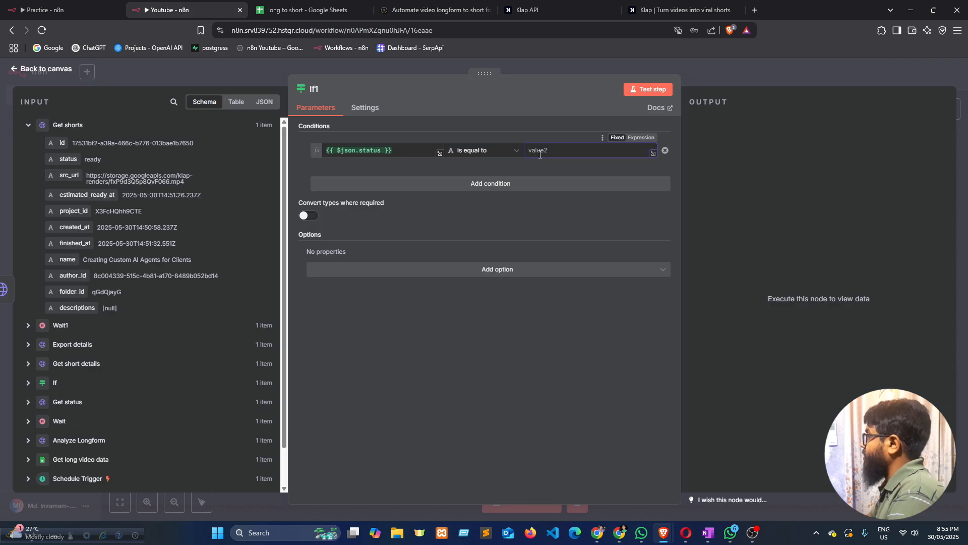
pyautogui.hotkey('ctrl', 'v')
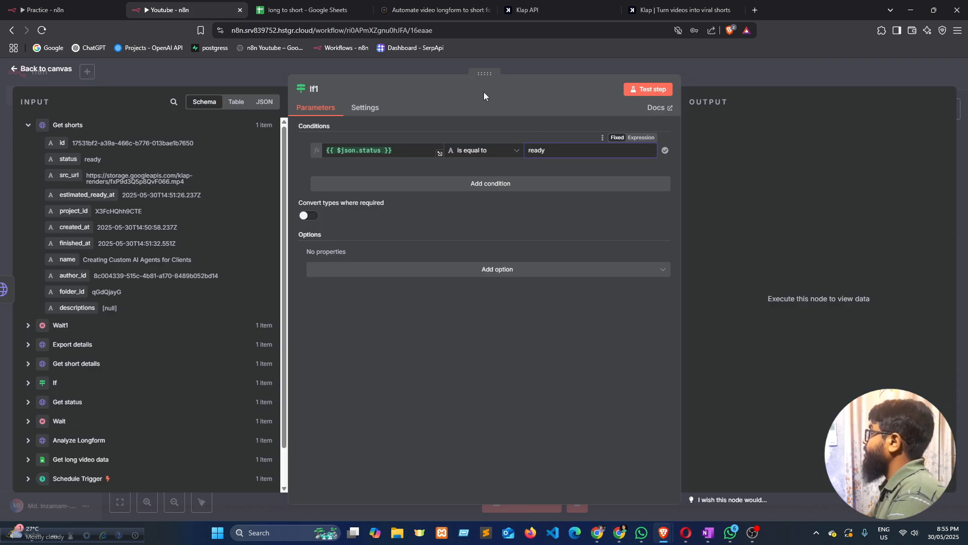
pyautogui.click(398, 63)
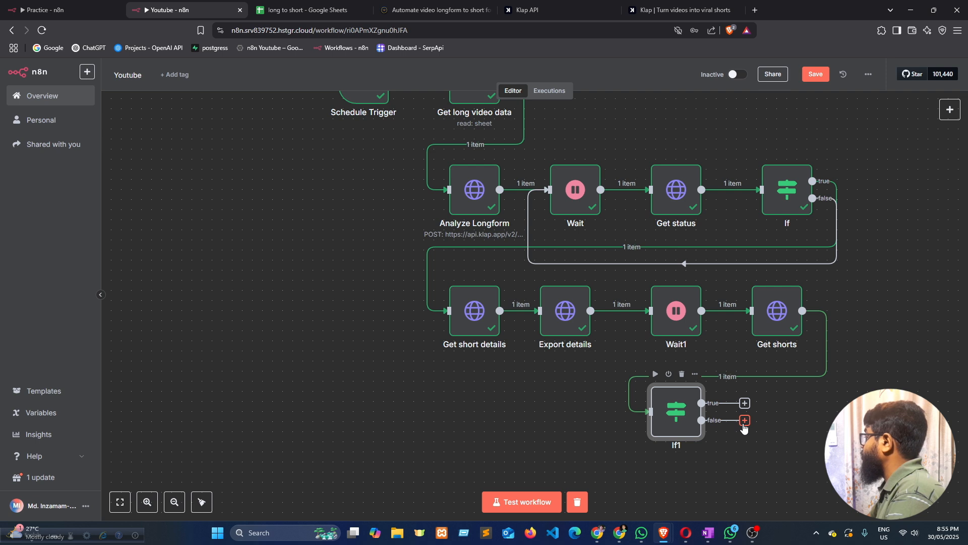
# Connect the second If node's false output back to Wait1 and place the node beside Get shorts
pyautogui.moveTo(745, 420); pyautogui.dragTo(650, 312)
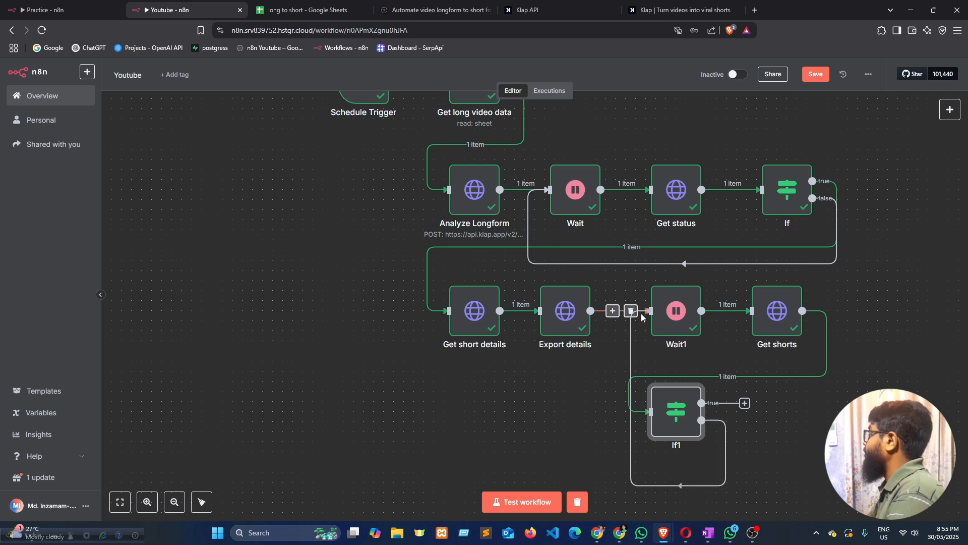
pyautogui.moveTo(683, 397); pyautogui.dragTo(884, 286)
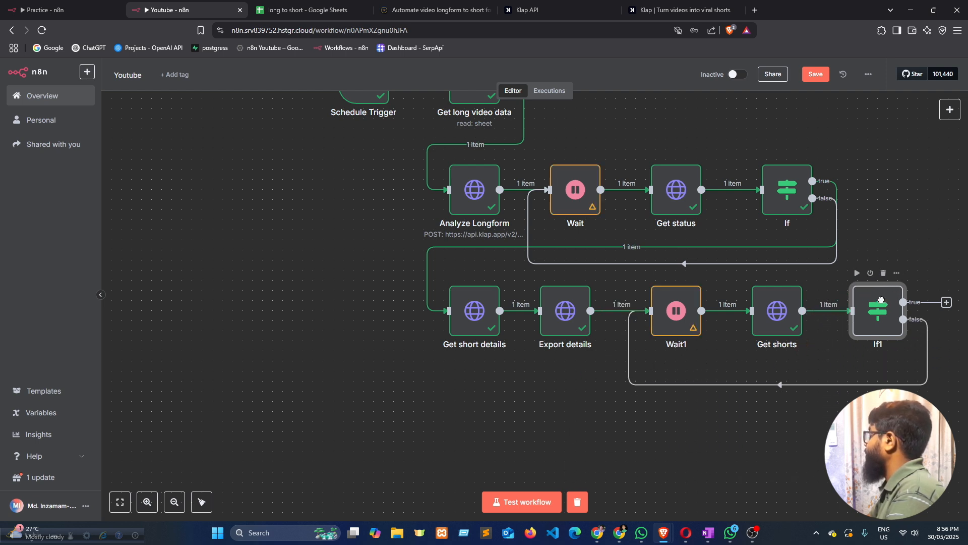
# Run the workflow up to the If1 node and follow the execution through the nodes
pyautogui.scroll(-2, 795, 379)
pyautogui.scroll(1, 797, 375)
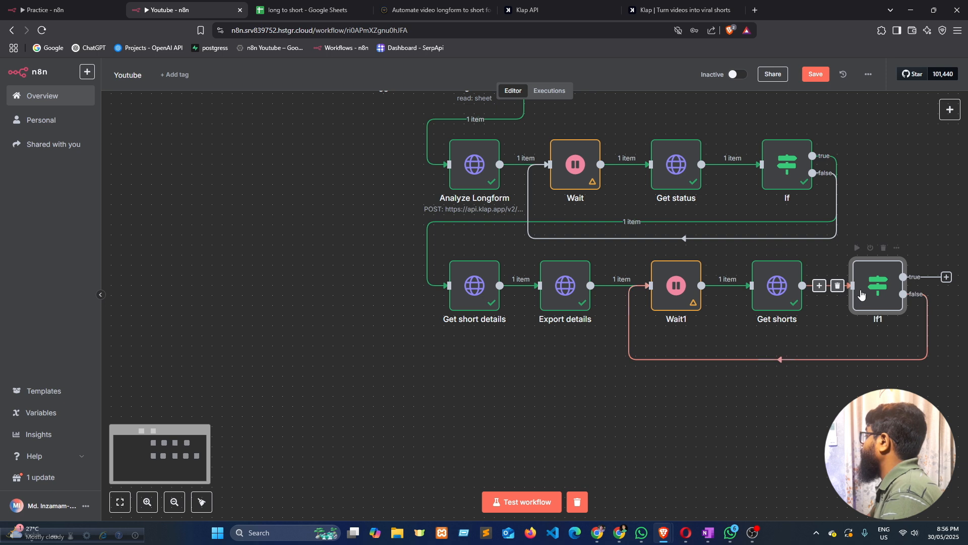
pyautogui.click(858, 249)
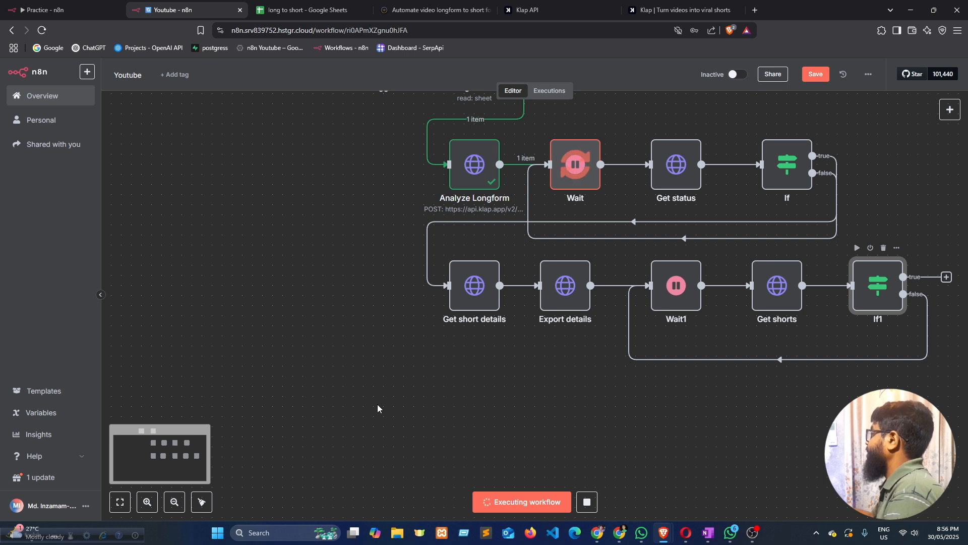
pyautogui.scroll(2, 383, 403)
pyautogui.scroll(-1, 386, 404)
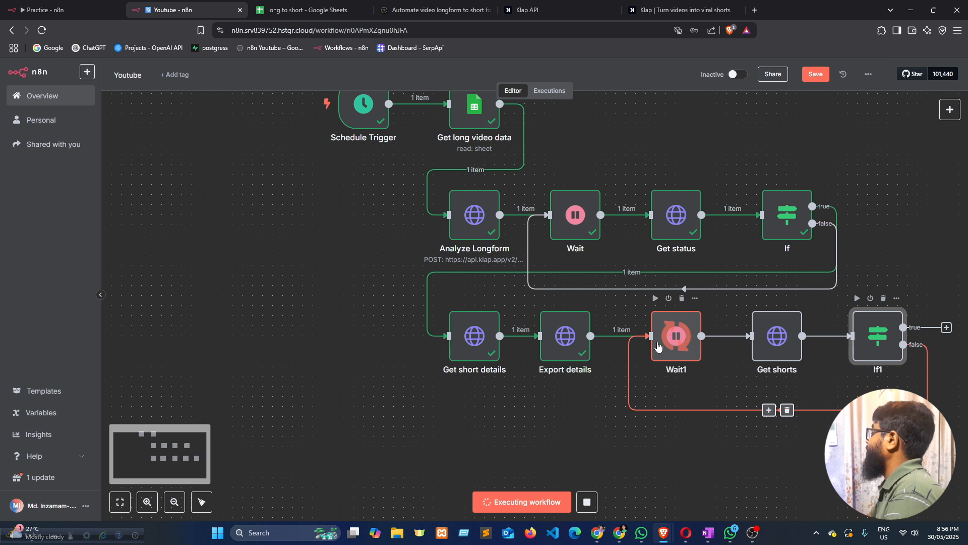
pyautogui.scroll(-1, 784, 443)
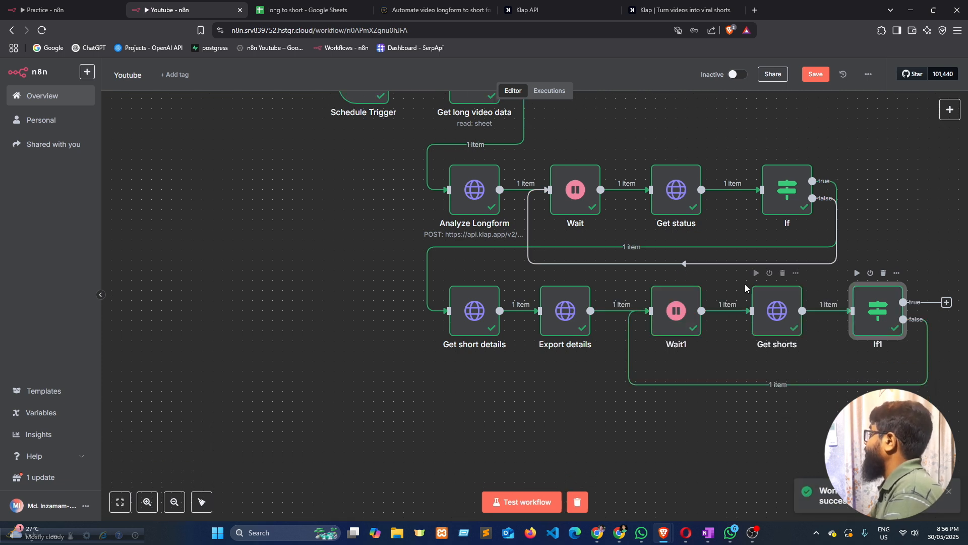
# Rerun the Get shorts node and examine the export status in its output
pyautogui.click(756, 273)
pyautogui.doubleClick(778, 315)
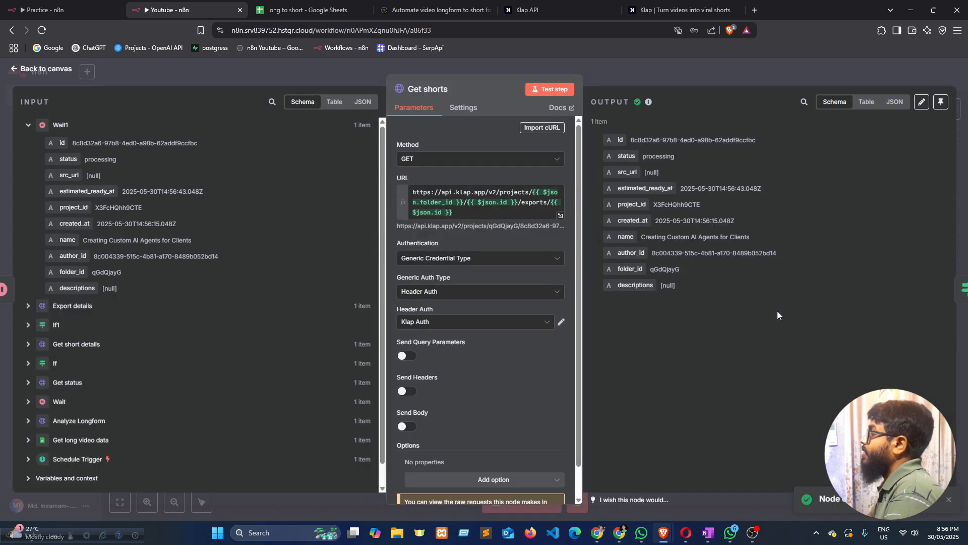
pyautogui.press('Escape')
pyautogui.click(755, 273)
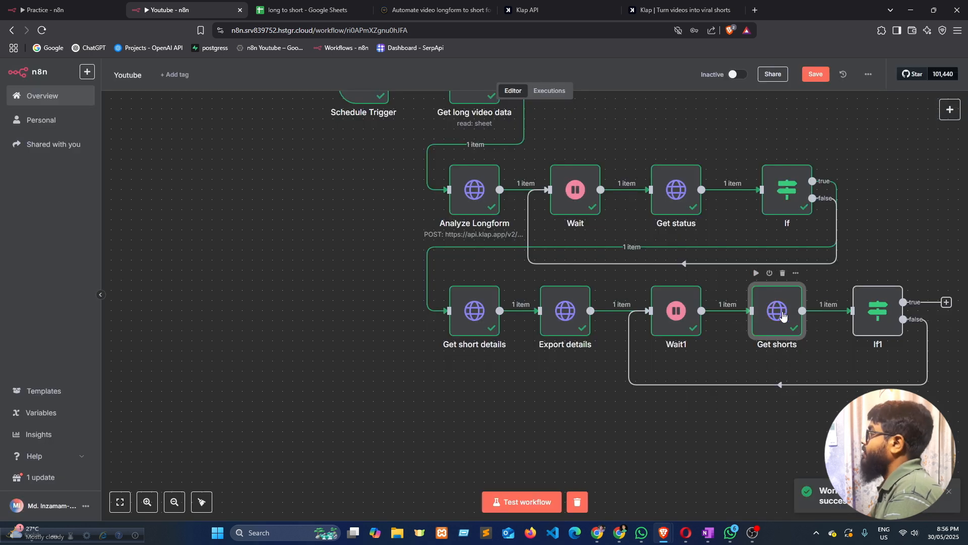
pyautogui.doubleClick(778, 310)
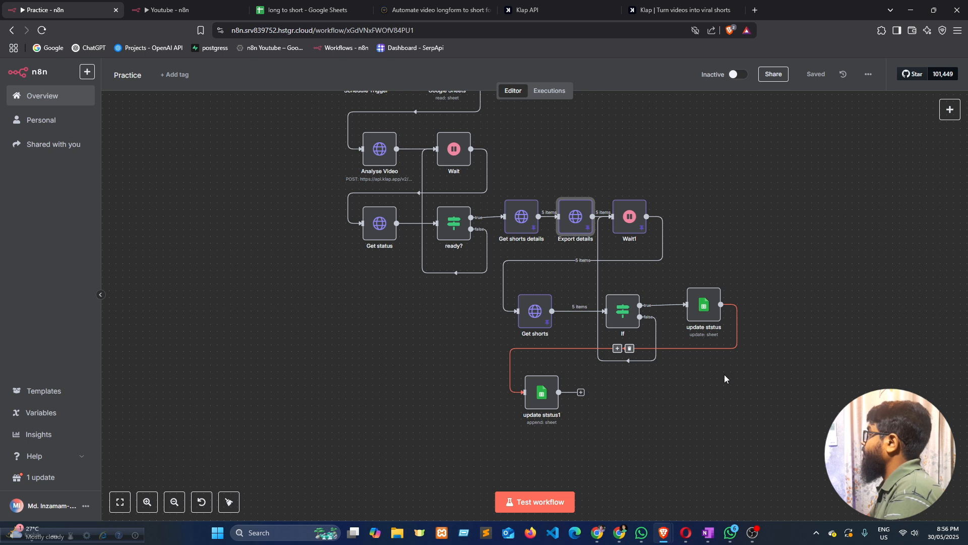
# Add a Google Sheets node with the Append row in sheet action to the If1 node's true output in the Youtube workflow
pyautogui.click(166, 9)
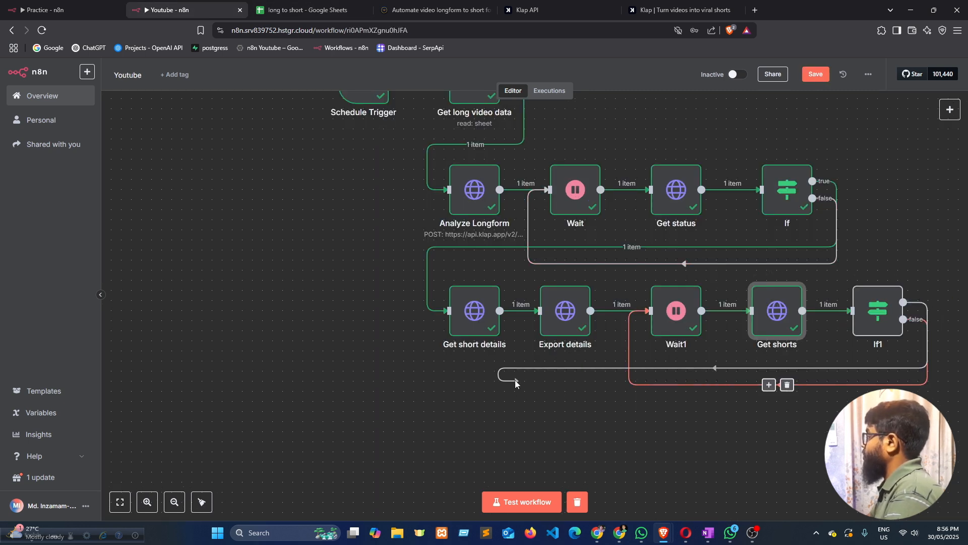
pyautogui.press('Tab')
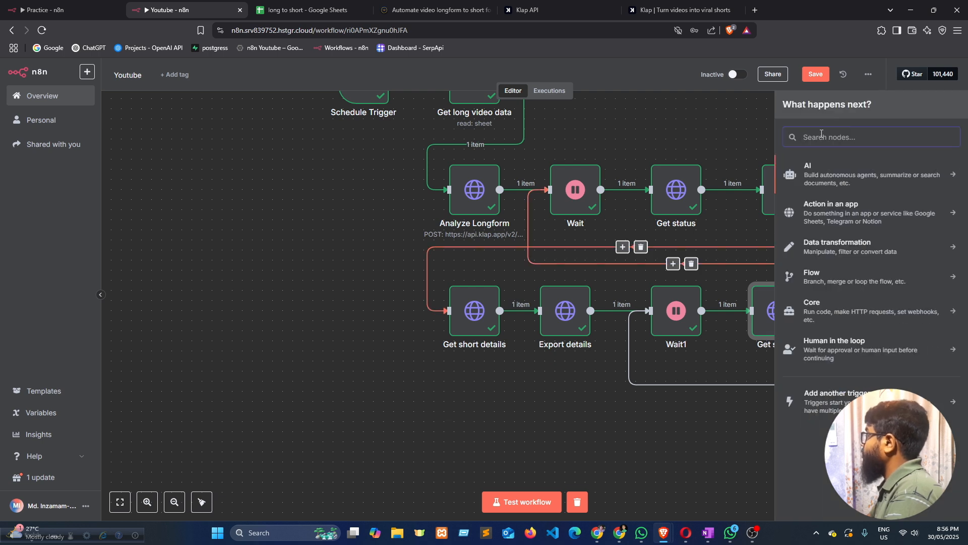
pyautogui.write('shee')
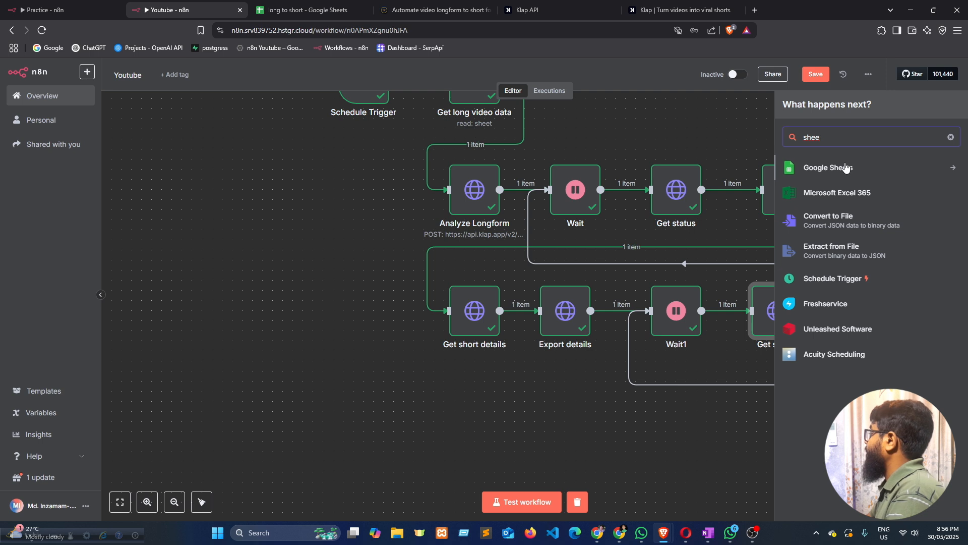
pyautogui.click(847, 167)
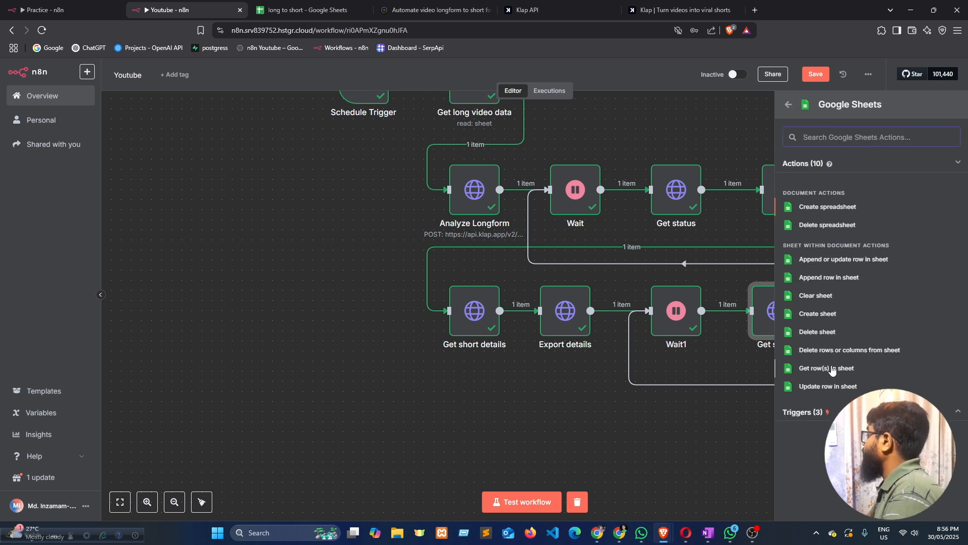
pyautogui.click(846, 279)
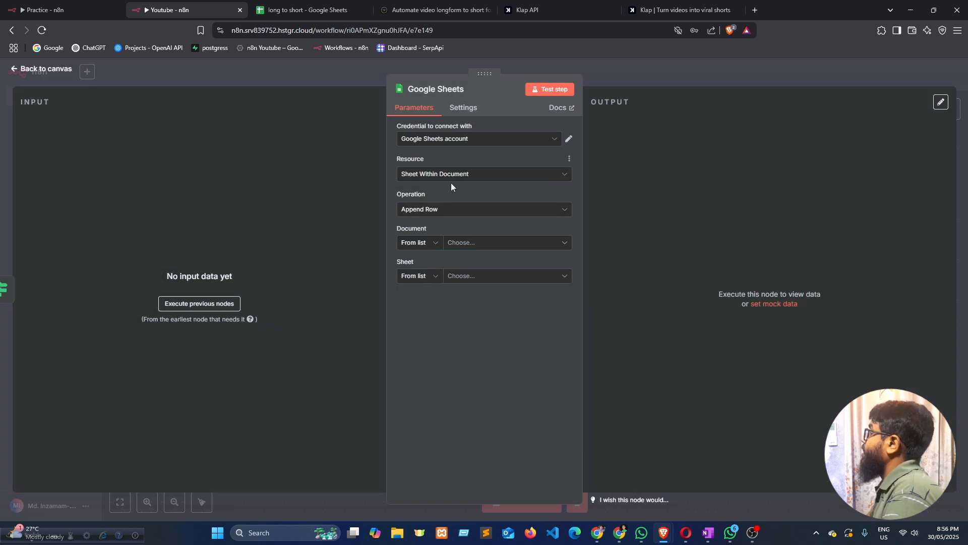
# Set the Google Sheets node to append to the shorts-data sheet of the long to short document
pyautogui.click(465, 244)
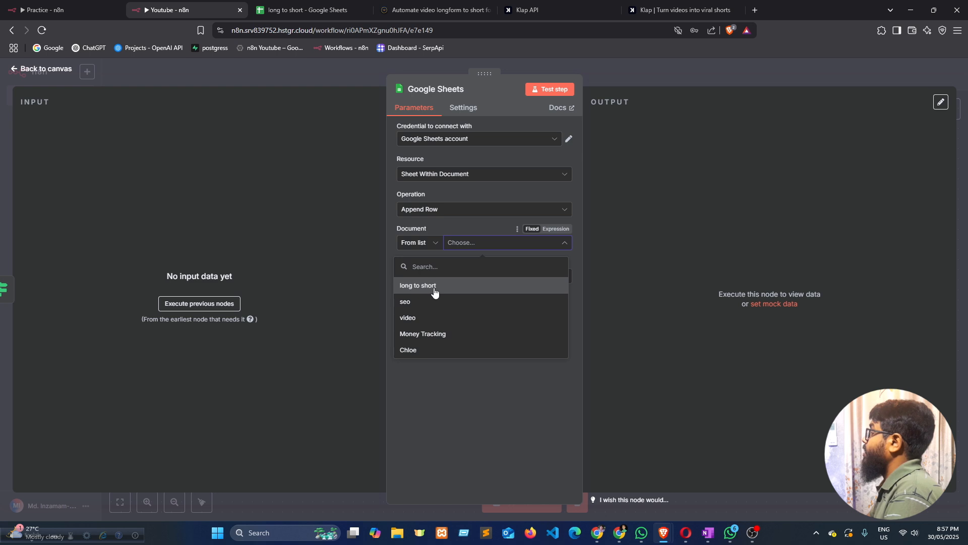
pyautogui.click(429, 286)
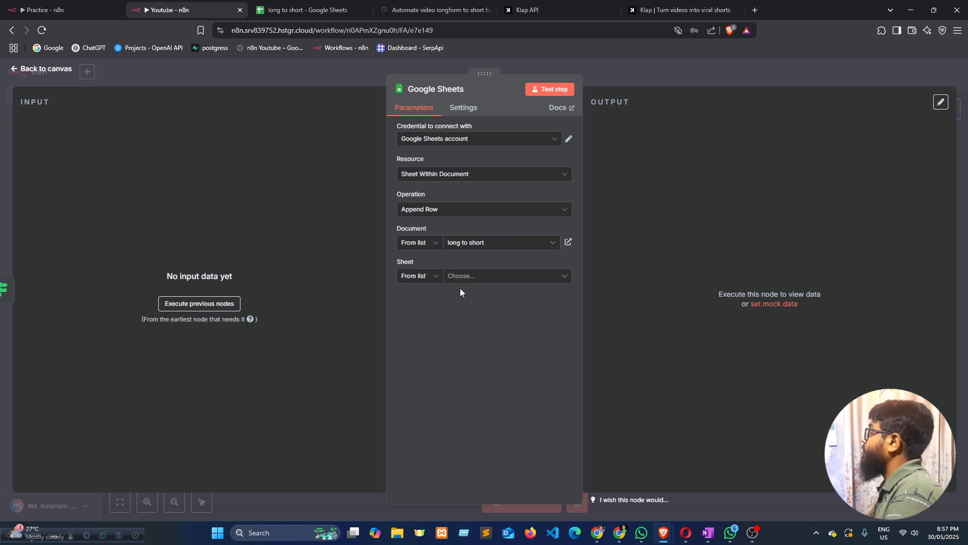
pyautogui.click(486, 276)
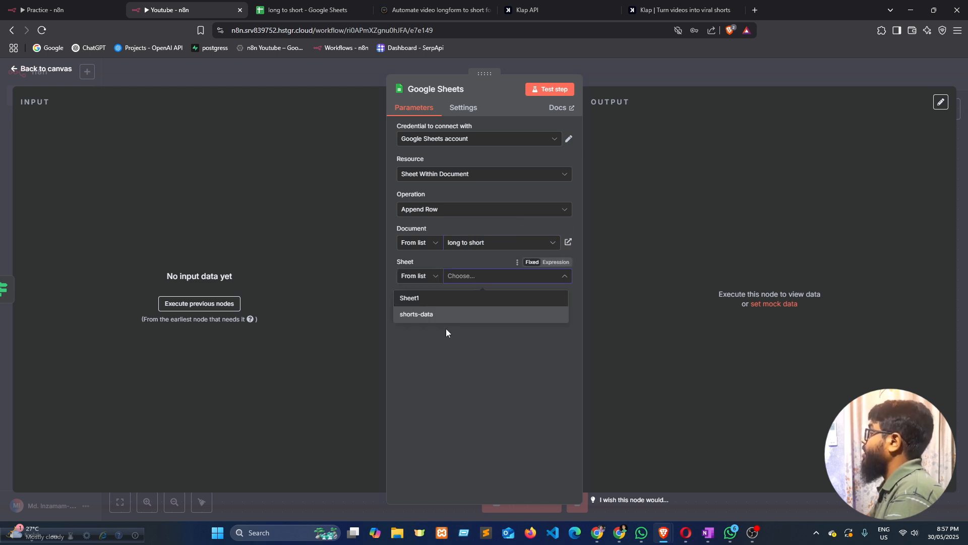
pyautogui.click(413, 316)
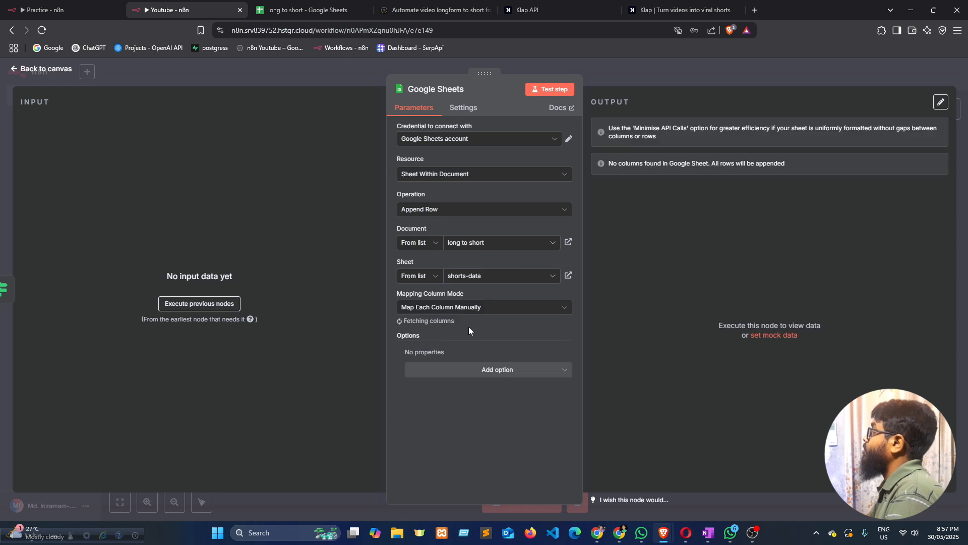
# Switch to the long to short spreadsheet and clear the date header from cell G1 of the shorts-data sheet
pyautogui.click(294, 6)
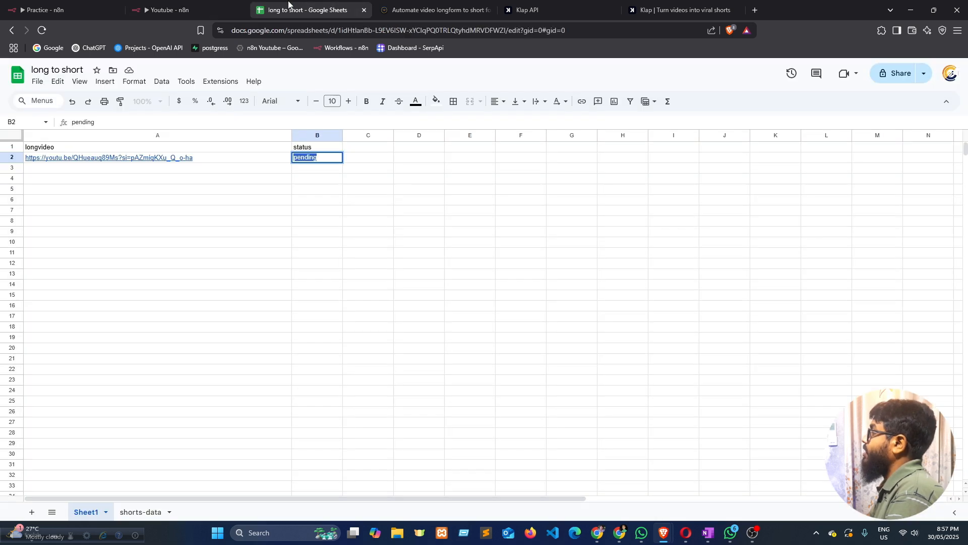
pyautogui.click(142, 514)
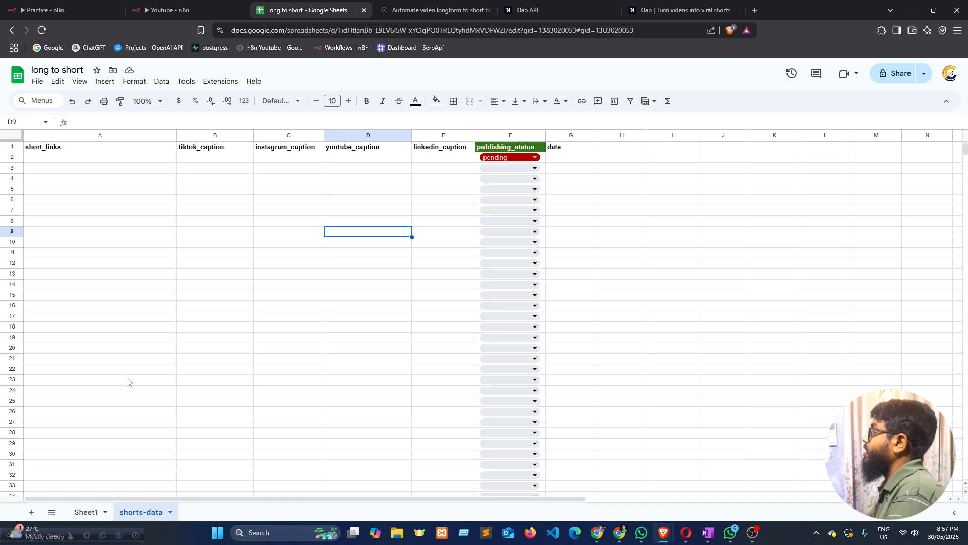
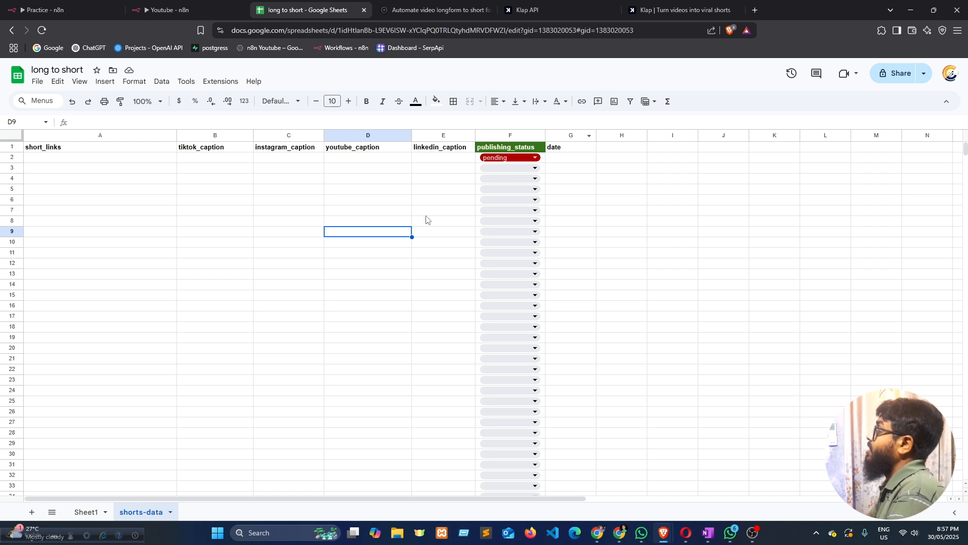
pyautogui.doubleClick(558, 147)
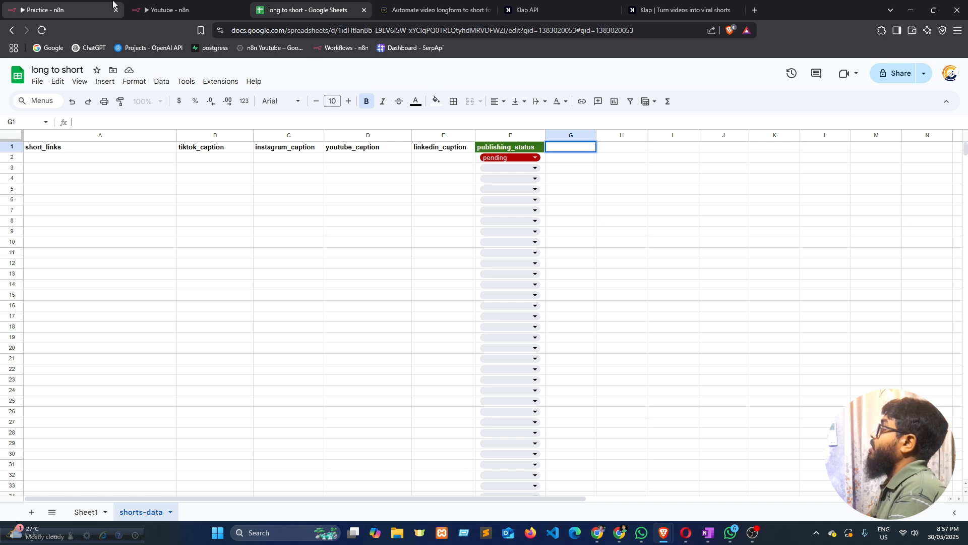
# Return to the Youtube workflow, rename the Google Sheets node as append data, and close its settings
pyautogui.click(171, 10)
pyautogui.scroll(-3, 448, 285)
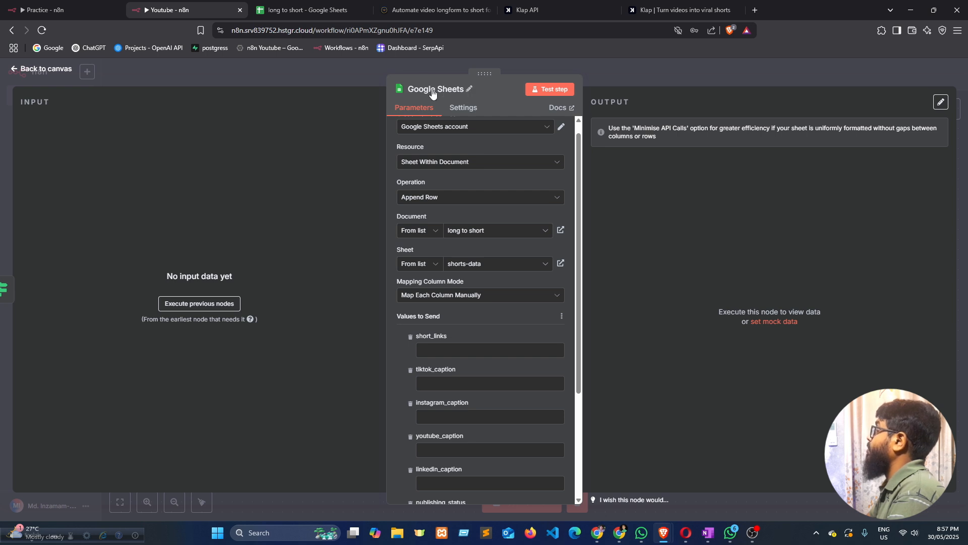
pyautogui.click(470, 91)
pyautogui.hotkey('ctrl', 'a')
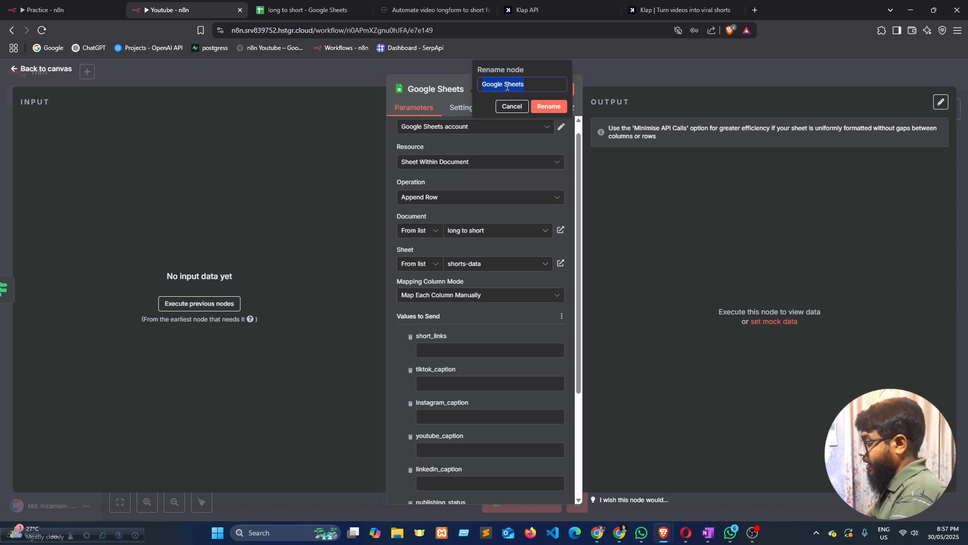
pyautogui.write('append data')
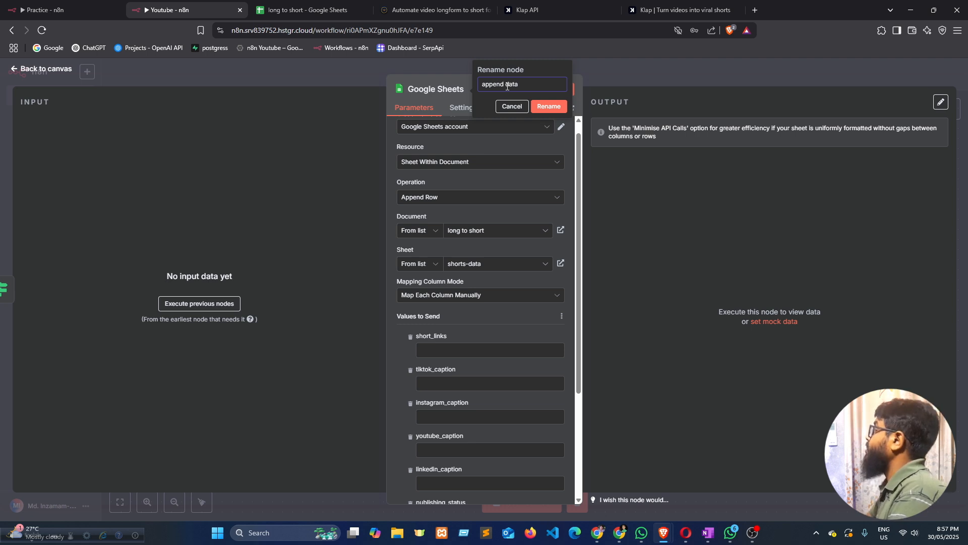
pyautogui.click(338, 75)
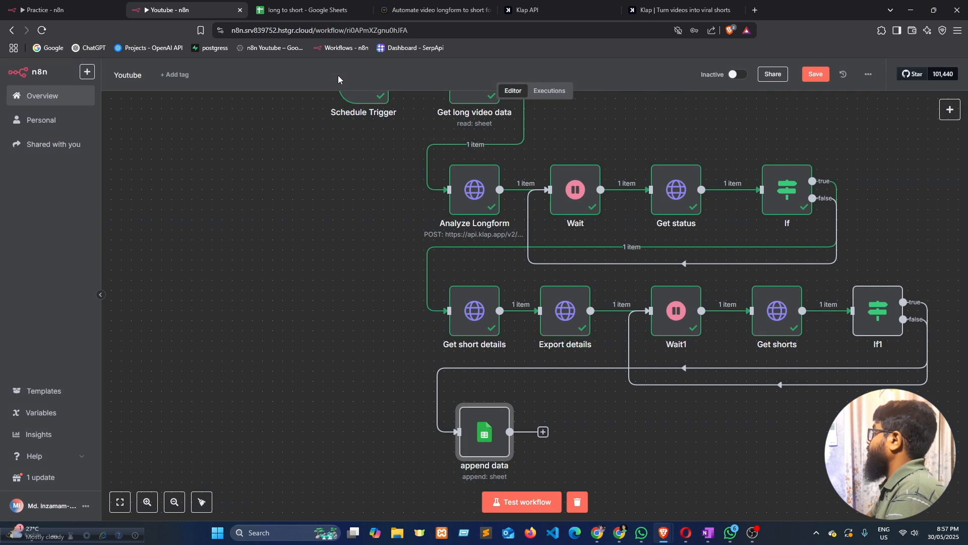
# Duplicate the append data node below Get short details and place the copy beside the original
pyautogui.scroll(-3, 487, 347)
pyautogui.moveTo(487, 350); pyautogui.dragTo(497, 370)
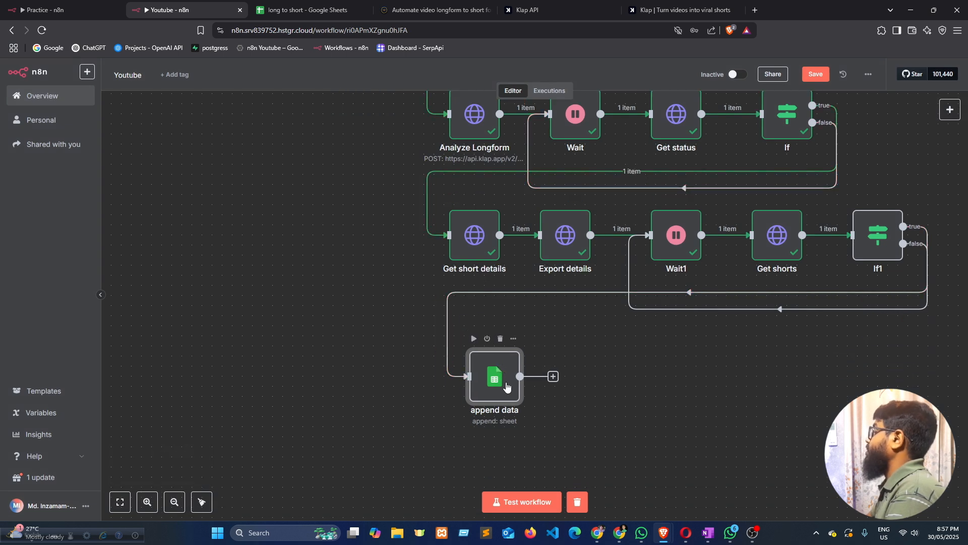
pyautogui.click(505, 343)
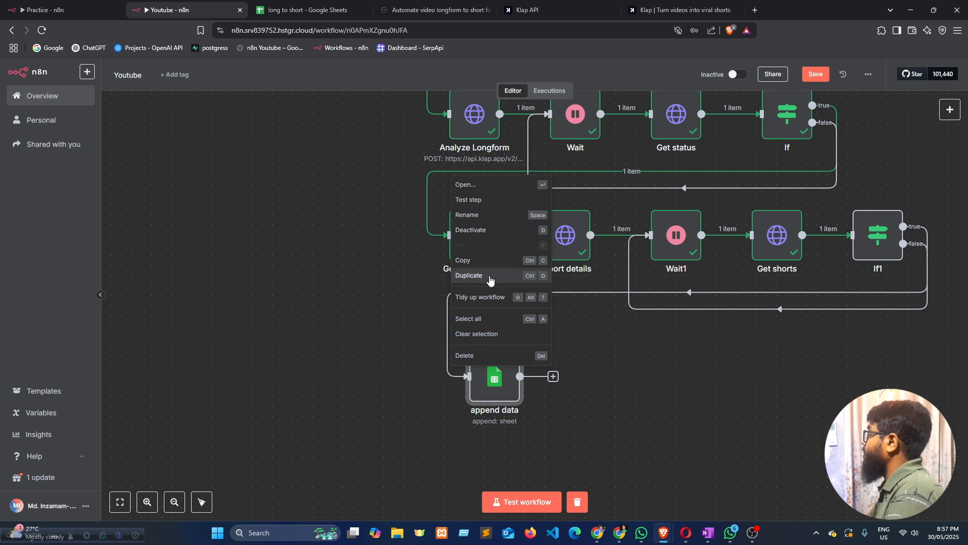
pyautogui.click(471, 275)
pyautogui.moveTo(362, 182); pyautogui.dragTo(622, 368)
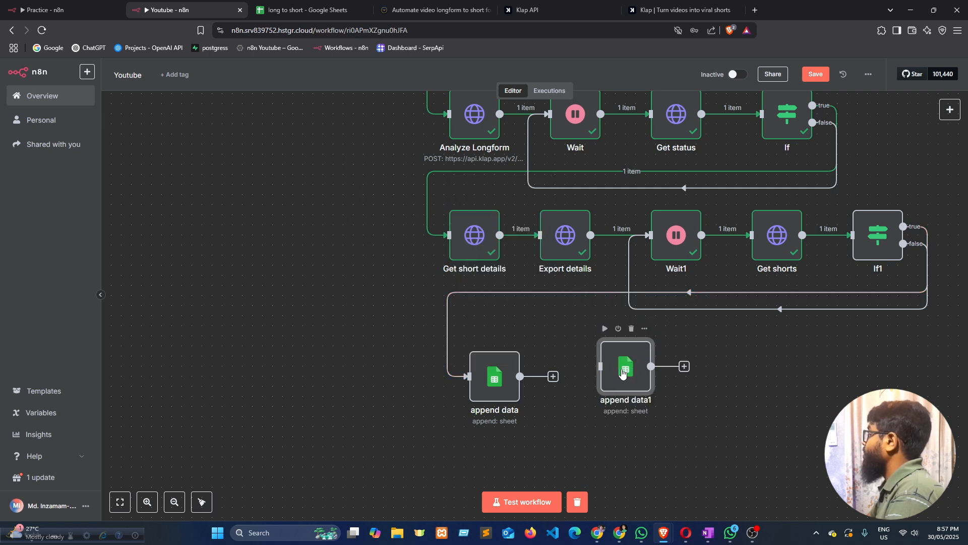
# Open the settings of the append data1 node and change its operation to Update Row
pyautogui.doubleClick(623, 371)
pyautogui.click(459, 211)
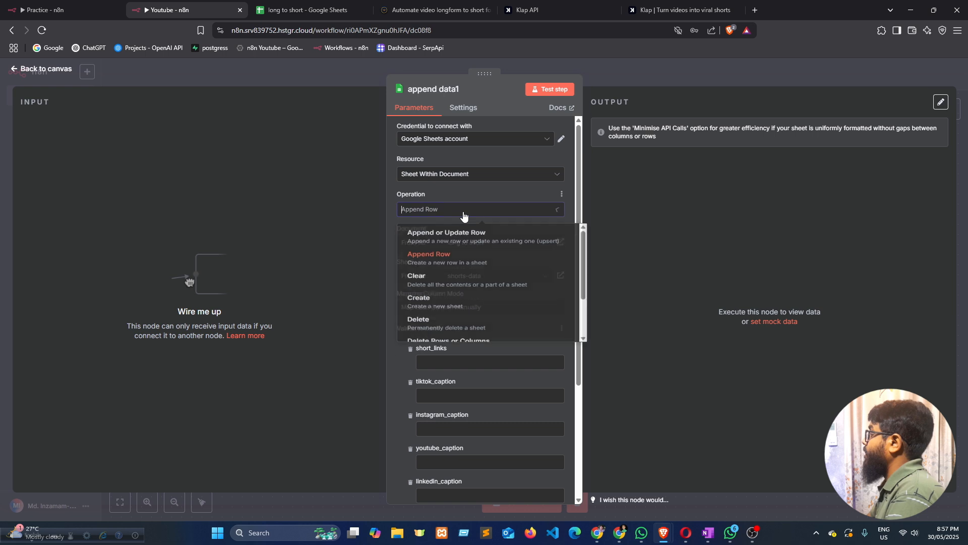
pyautogui.scroll(-3, 459, 328)
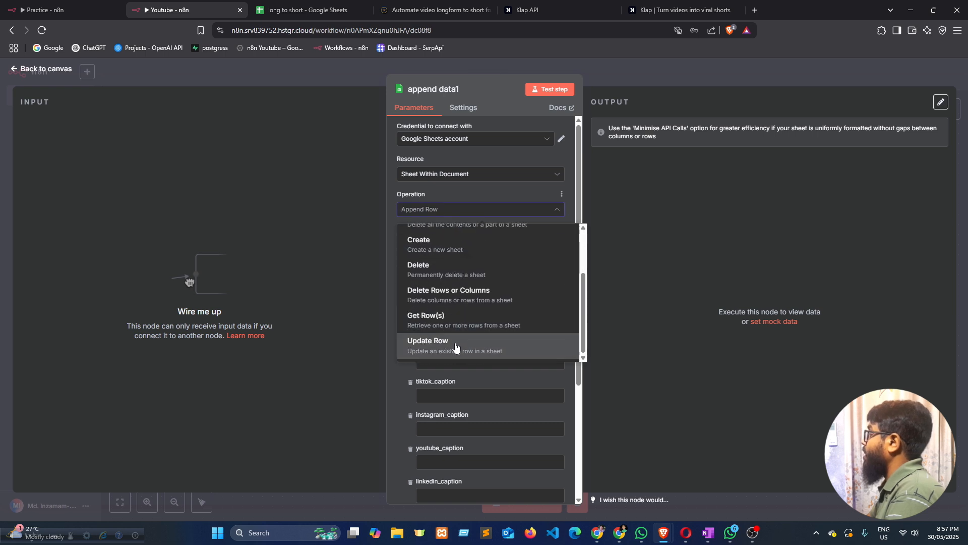
pyautogui.click(455, 347)
# Check Sheet1 of the long to short spreadsheet and select Sheet1 as the target sheet of the append data1 node
pyautogui.scroll(-3, 481, 294)
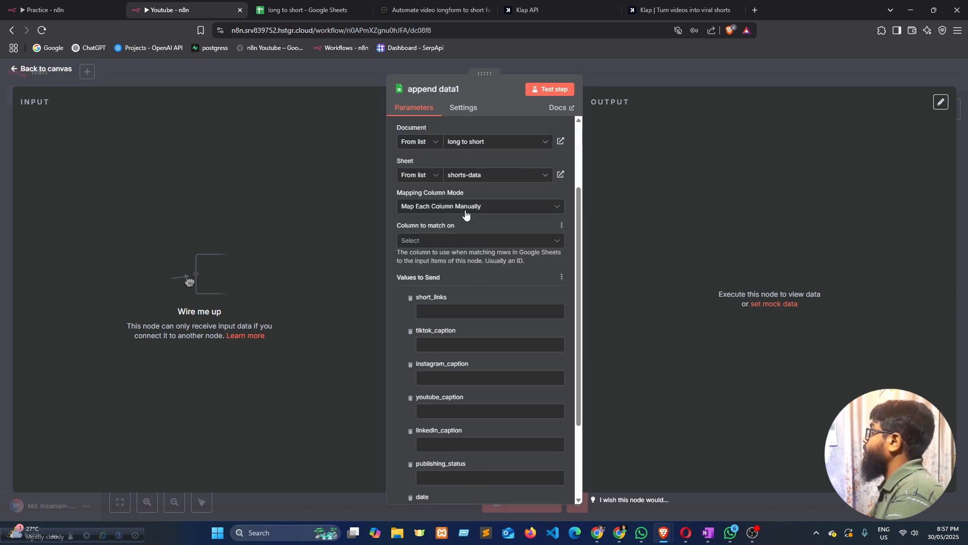
pyautogui.click(447, 243)
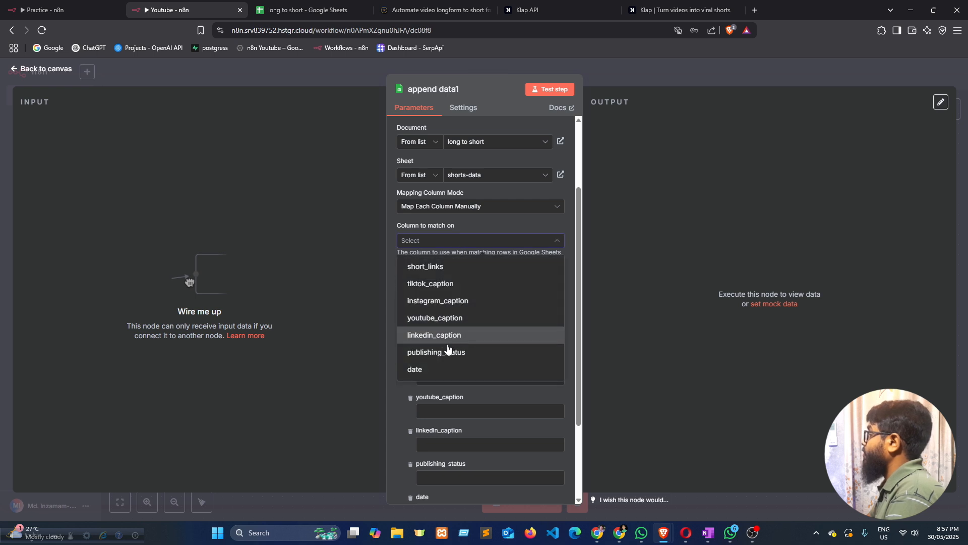
pyautogui.scroll(2, 476, 288)
pyautogui.click(480, 276)
pyautogui.click(308, 10)
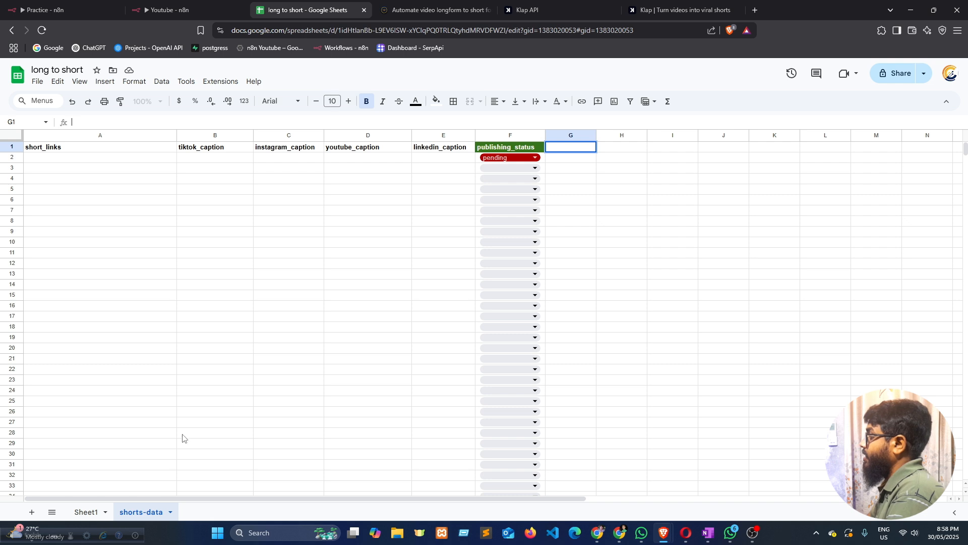
pyautogui.click(93, 512)
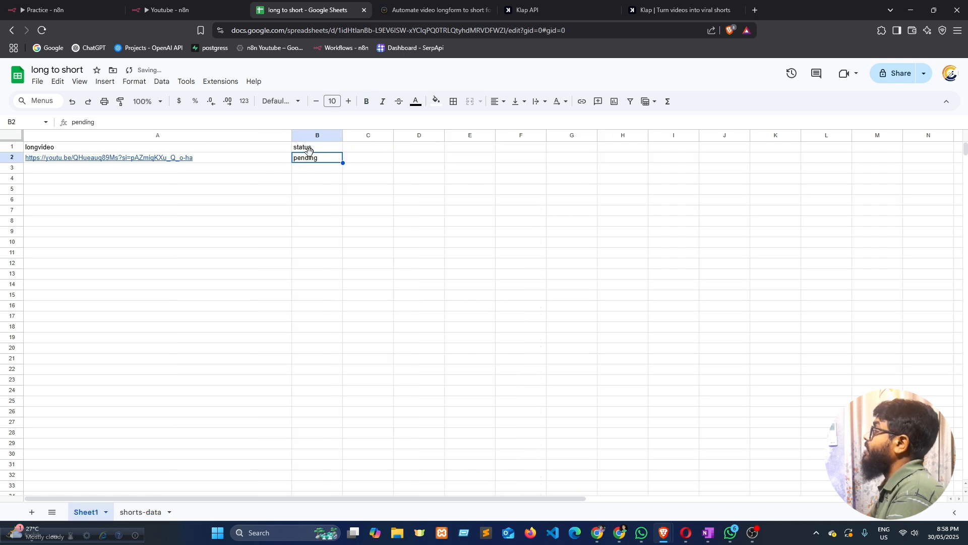
pyautogui.click(167, 9)
pyautogui.scroll(-3, 441, 302)
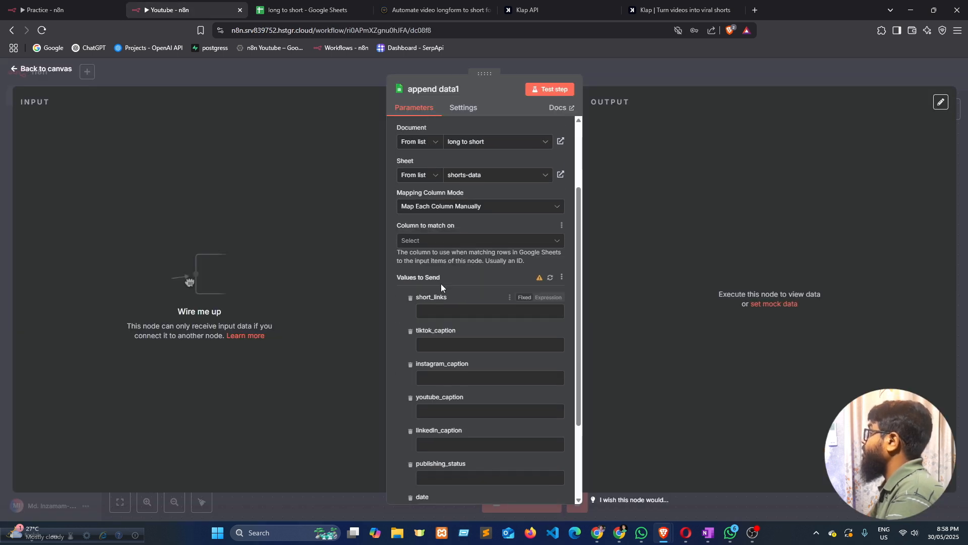
pyautogui.click(472, 175)
pyautogui.click(431, 215)
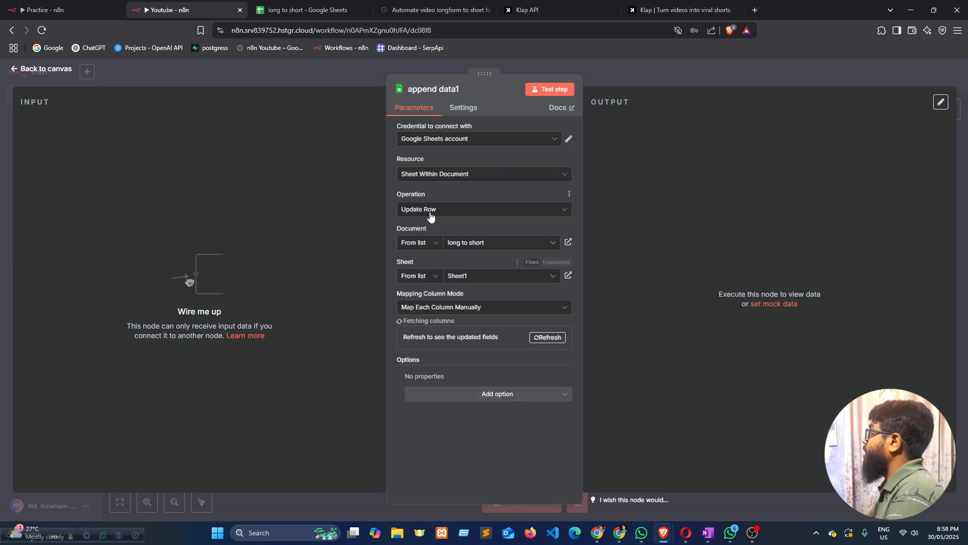
# Keep the columns mapped manually and set row_number as the column to match on
pyautogui.click(451, 307)
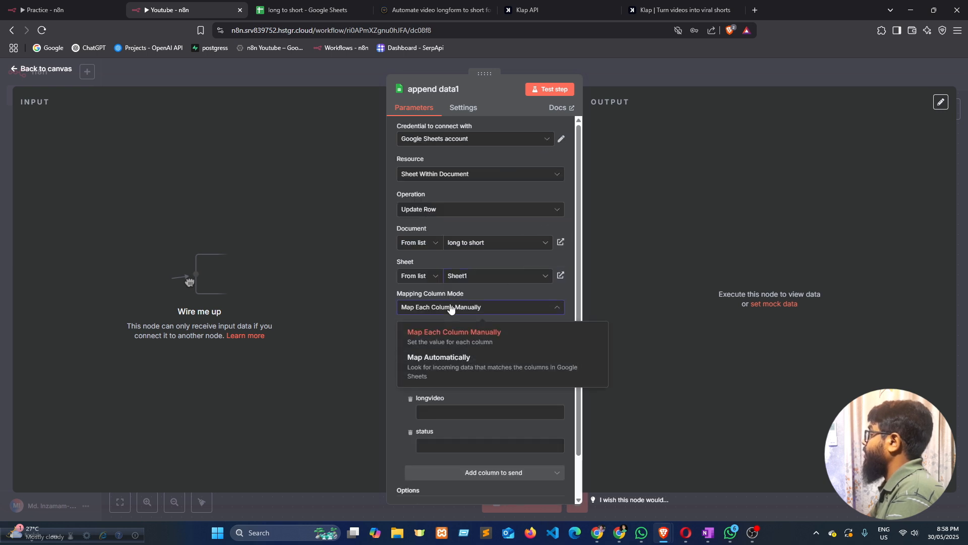
pyautogui.click(451, 307)
pyautogui.scroll(-2, 447, 350)
pyautogui.click(453, 296)
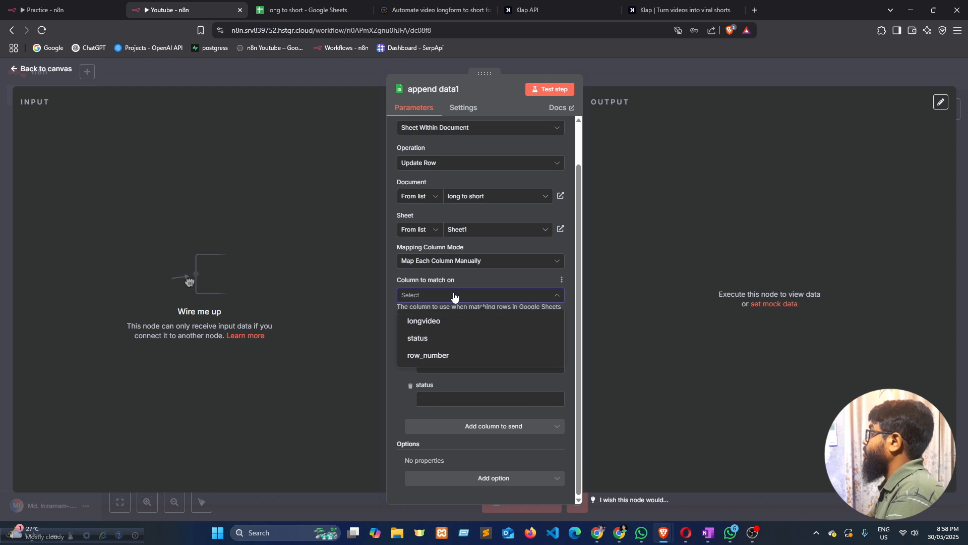
pyautogui.click(446, 356)
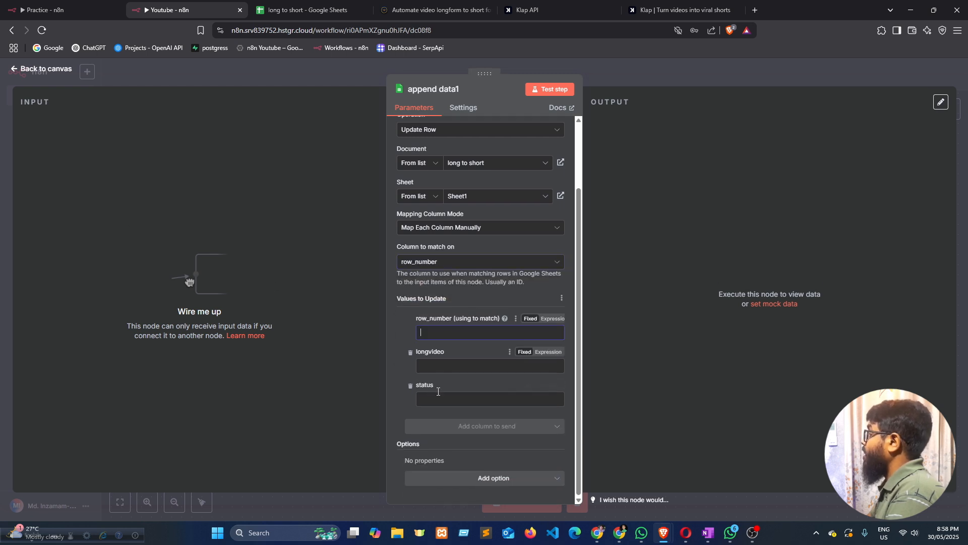
# Set the status value to done, remove the longvideo field from the values to update, and close the node settings
pyautogui.click(439, 396)
pyautogui.write('done')
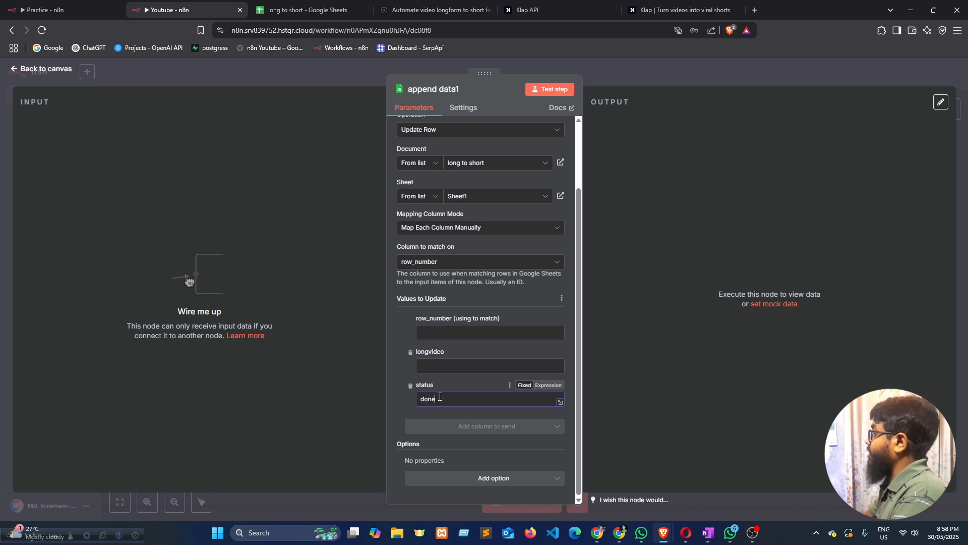
pyautogui.click(412, 356)
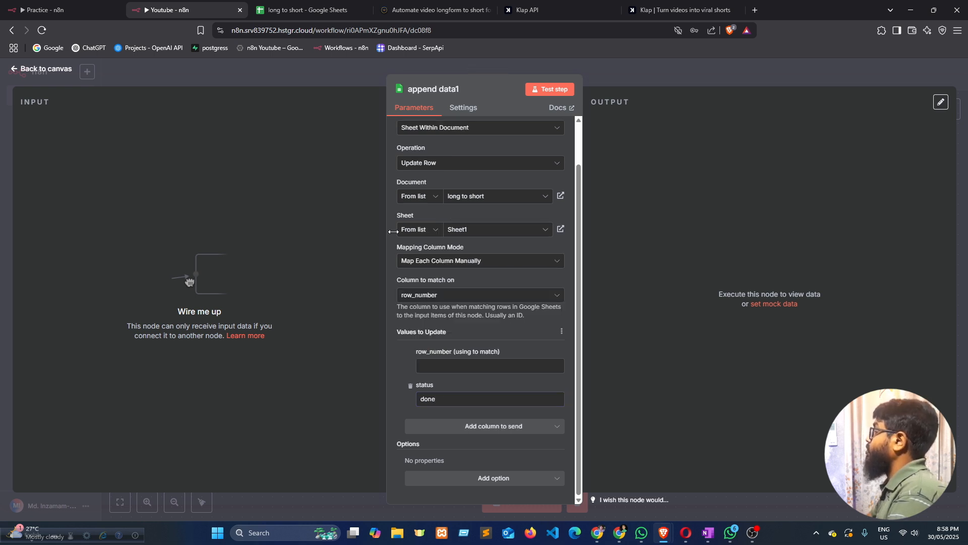
pyautogui.click(281, 74)
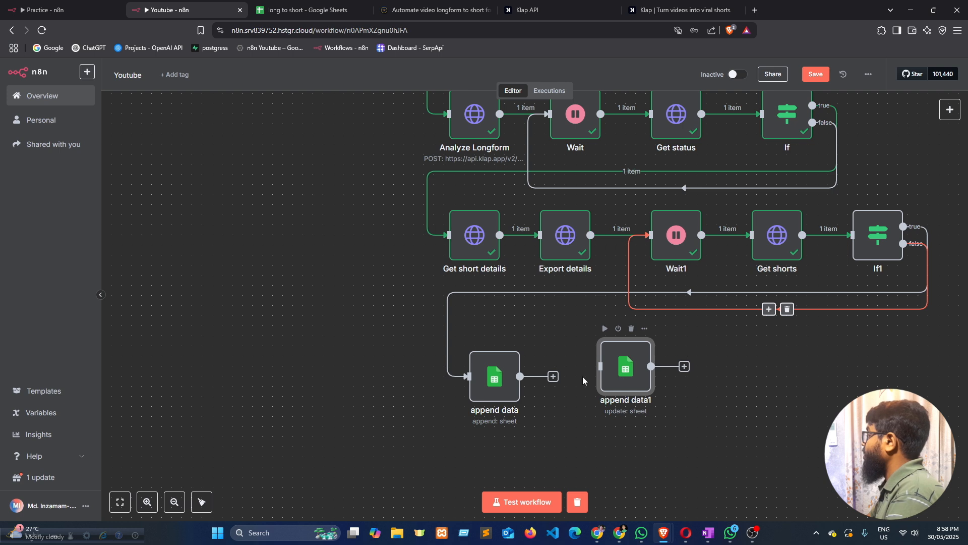
# Rewire the true output of If1 to append data1 and connect append data1 to append data placed beside it
pyautogui.moveTo(603, 410)
pyautogui.mouseDown()
pyautogui.moveTo(511, 370)
pyautogui.moveTo(601, 397)
pyautogui.mouseUp()
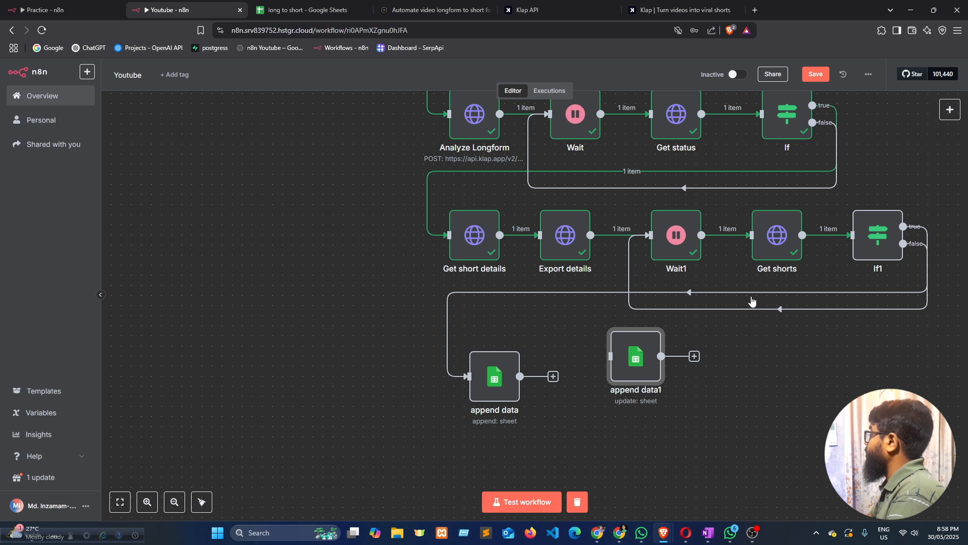
pyautogui.moveTo(491, 371); pyautogui.dragTo(360, 411)
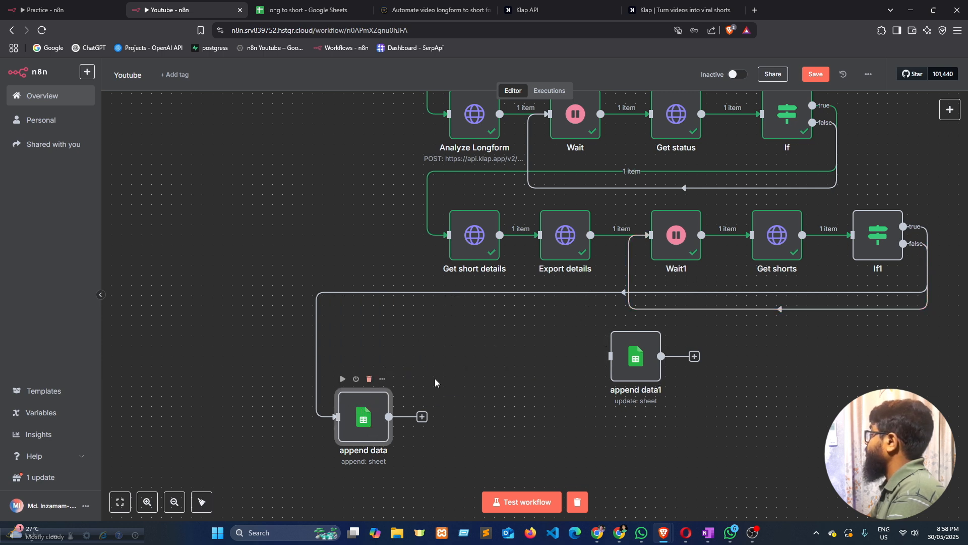
pyautogui.click(630, 288)
pyautogui.moveTo(643, 386); pyautogui.dragTo(502, 366)
pyautogui.moveTo(931, 231); pyautogui.dragTo(468, 381)
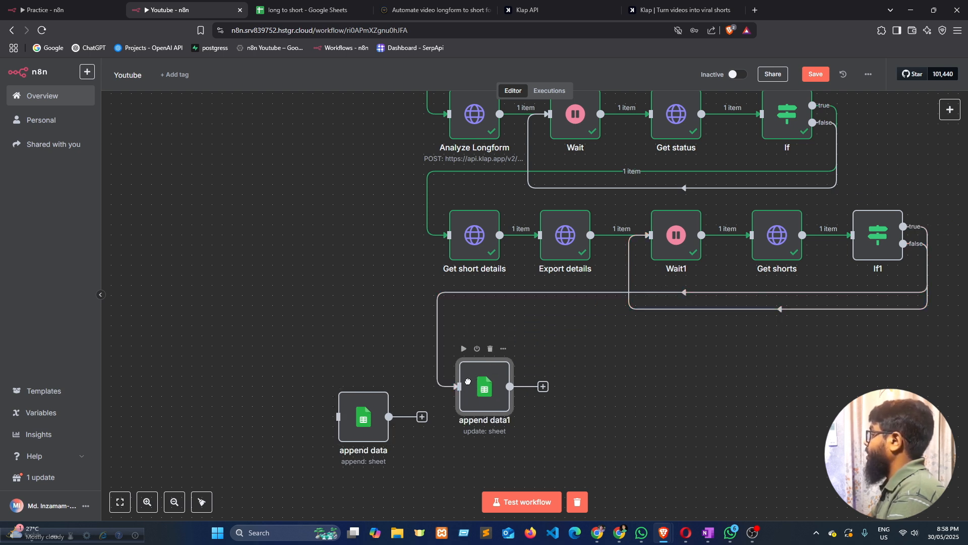
pyautogui.moveTo(363, 416); pyautogui.dragTo(510, 386)
pyautogui.moveTo(628, 393); pyautogui.dragTo(618, 394)
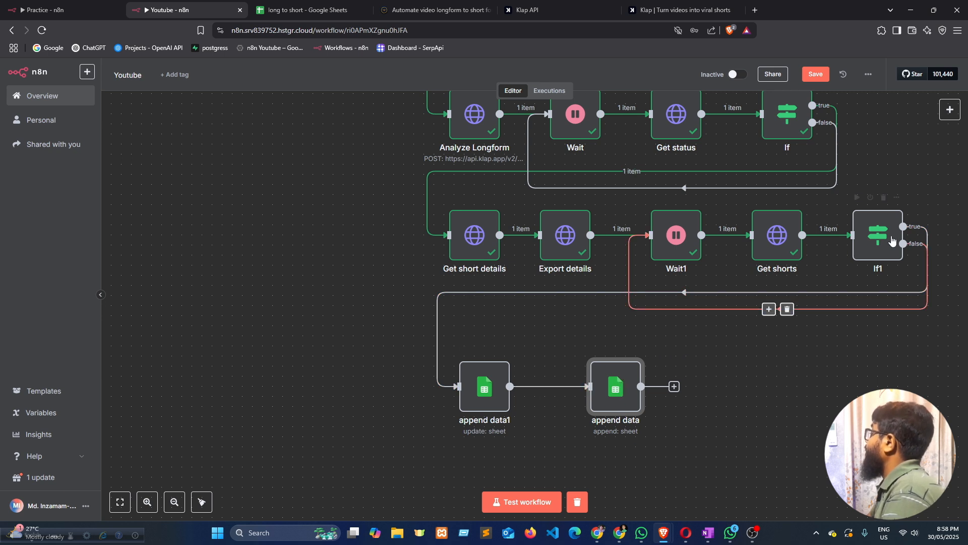
# Run the If1 node and map the row_number match value of append data1 to row_number from Get long video data
pyautogui.click(857, 198)
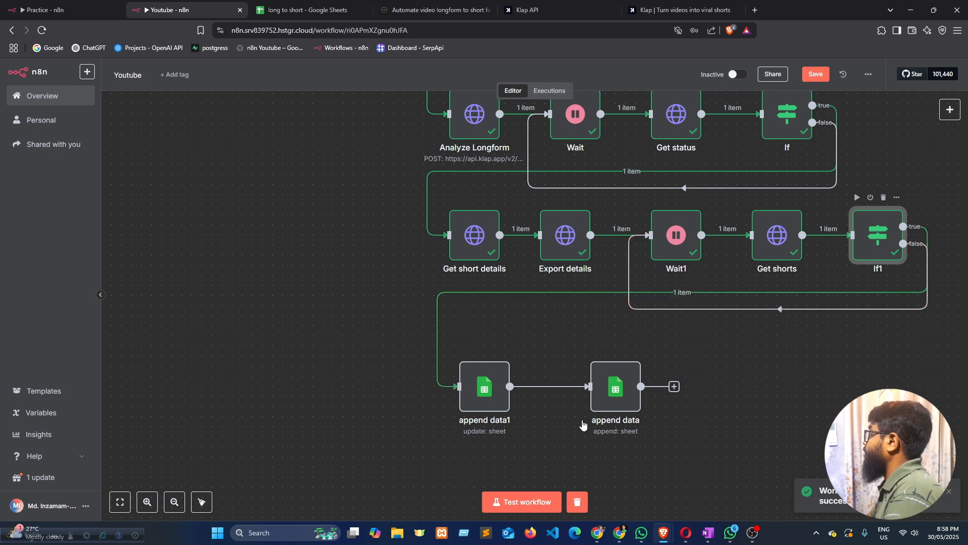
pyautogui.doubleClick(496, 391)
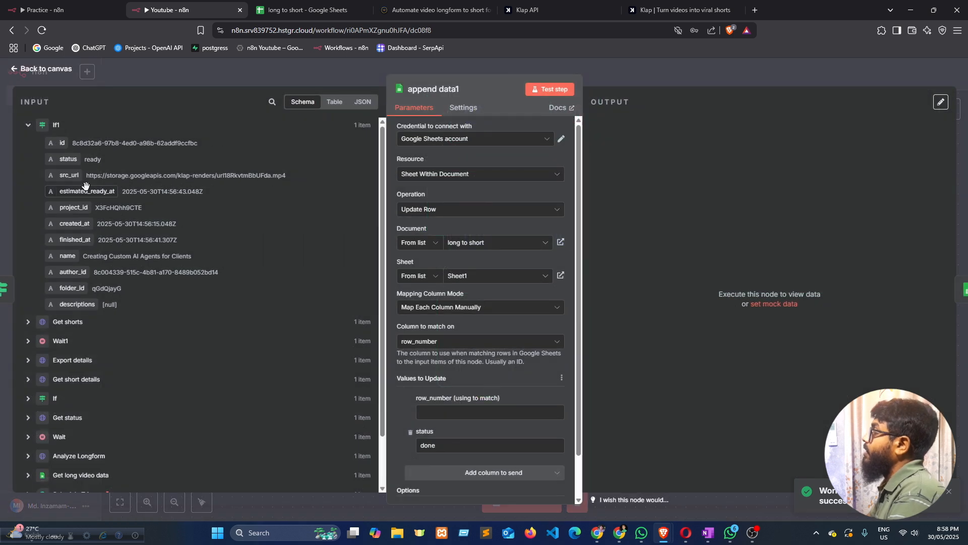
pyautogui.scroll(-1, 96, 194)
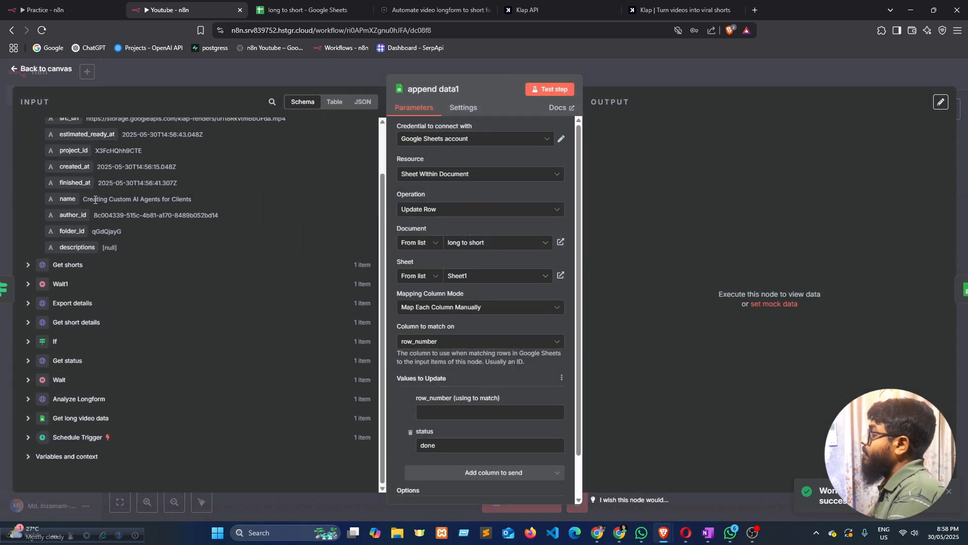
pyautogui.scroll(-1, 454, 277)
pyautogui.scroll(1, 460, 293)
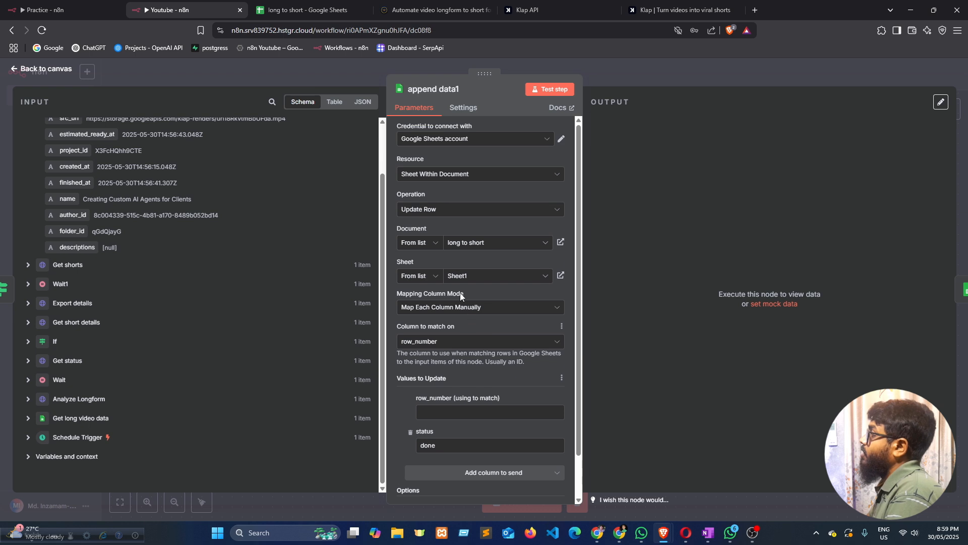
pyautogui.scroll(1, 83, 180)
pyautogui.scroll(-1, 83, 181)
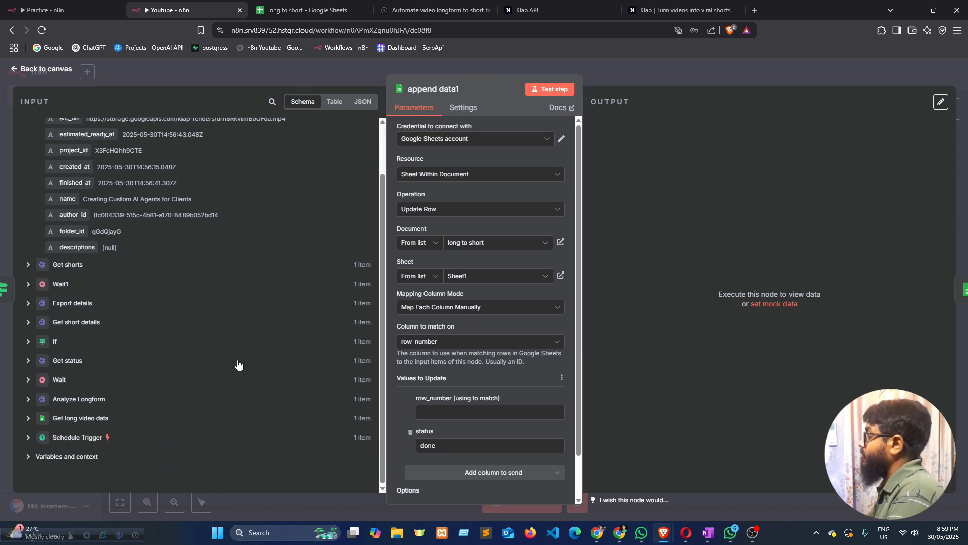
pyautogui.scroll(-1, 505, 248)
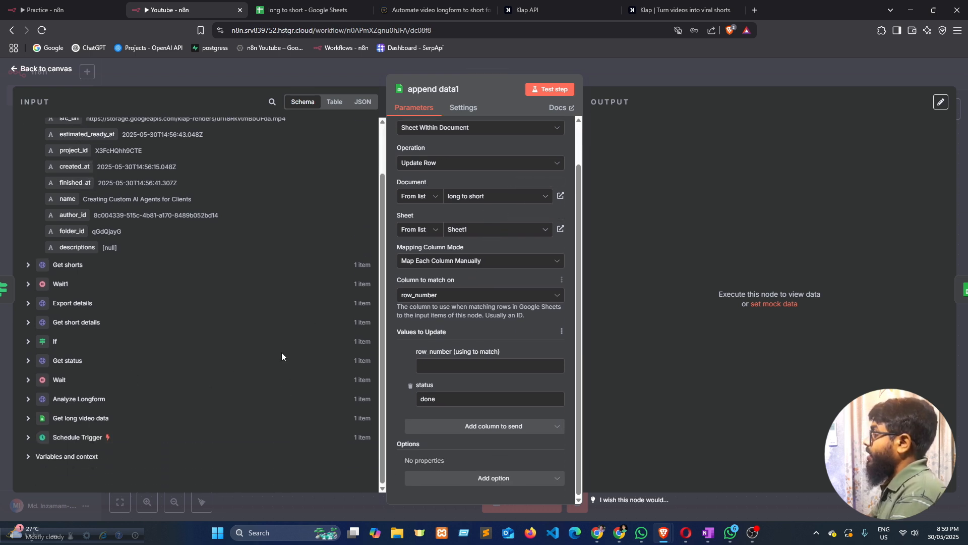
pyautogui.click(28, 418)
pyautogui.scroll(-1, 107, 360)
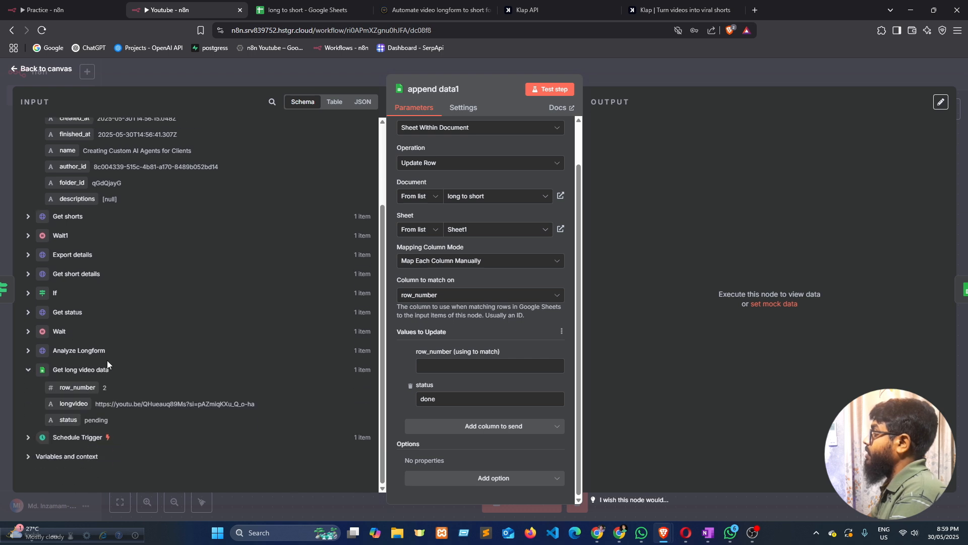
pyautogui.moveTo(73, 388); pyautogui.dragTo(468, 383)
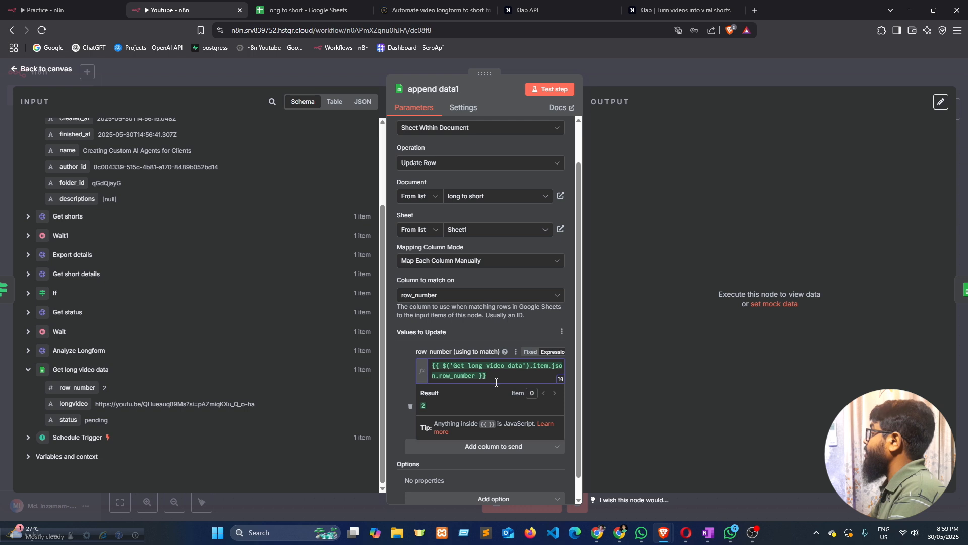
pyautogui.click(405, 369)
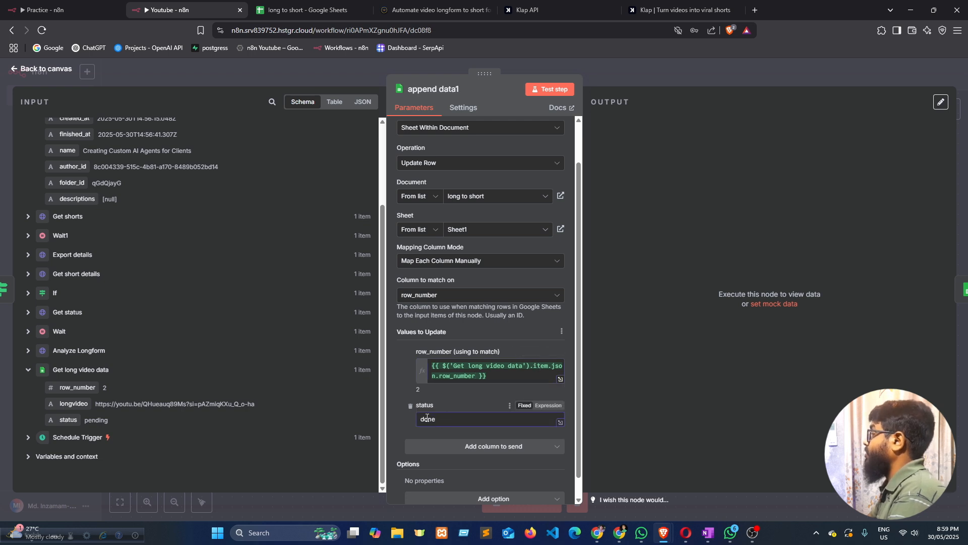
# Rename the append data1 node as update sheets and close its settings
pyautogui.click(461, 90)
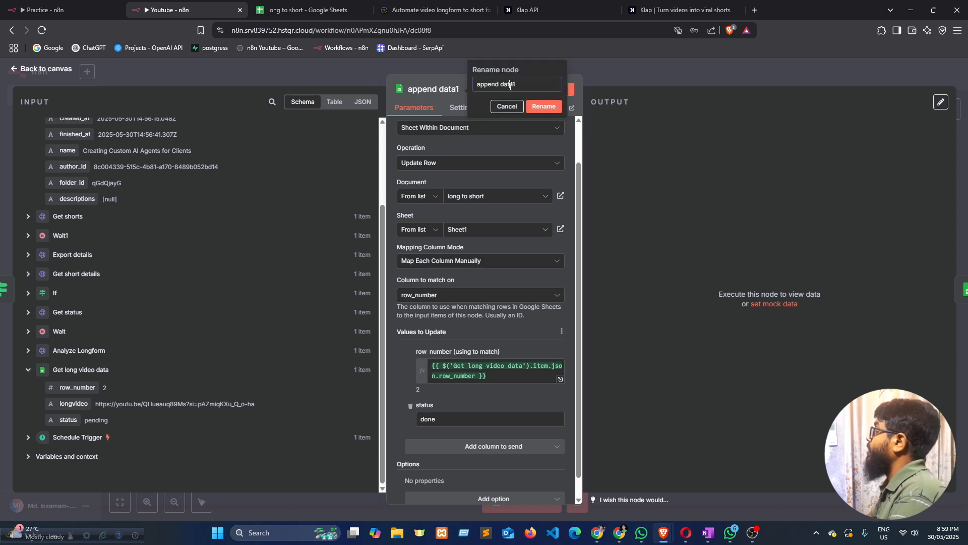
pyautogui.tripleClick(511, 86)
pyautogui.write('update sheets')
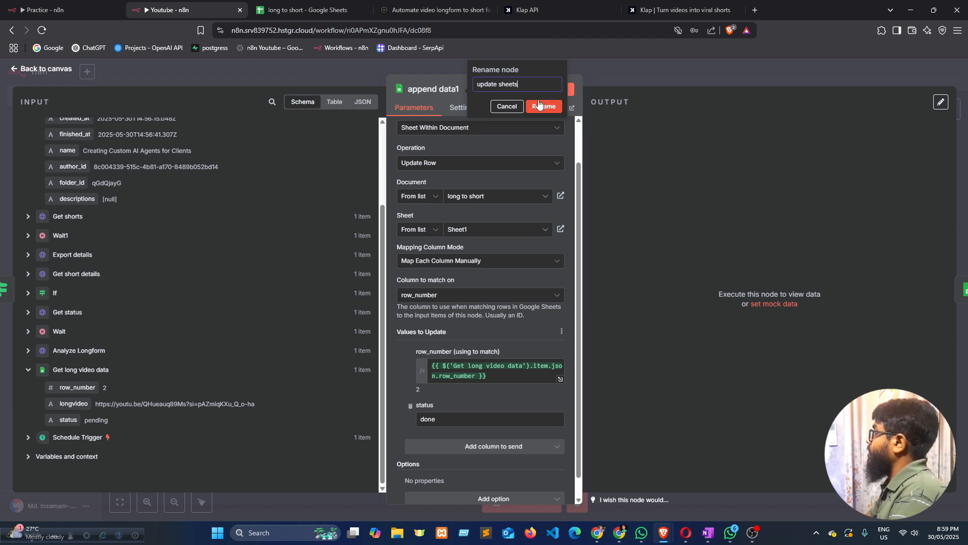
pyautogui.click(539, 105)
pyautogui.scroll(-3, 497, 395)
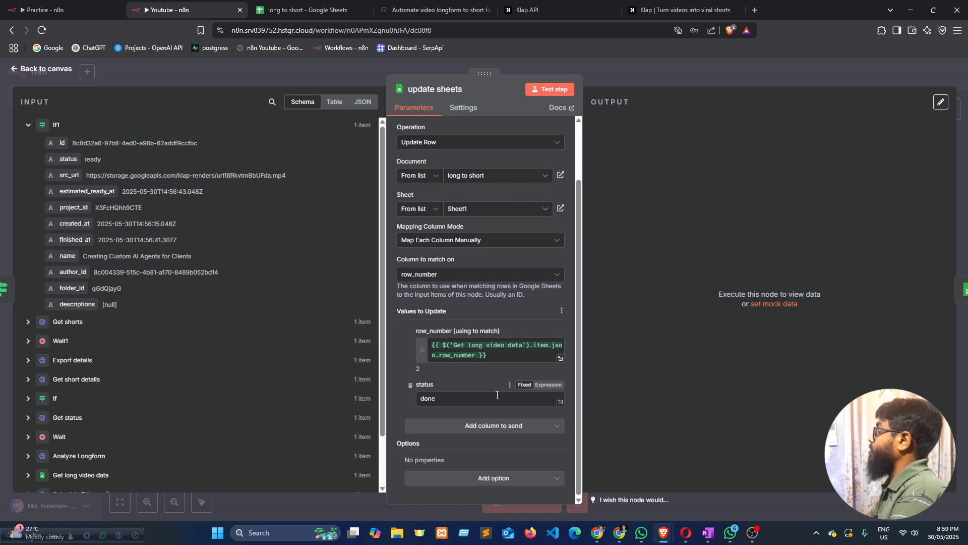
pyautogui.click(365, 72)
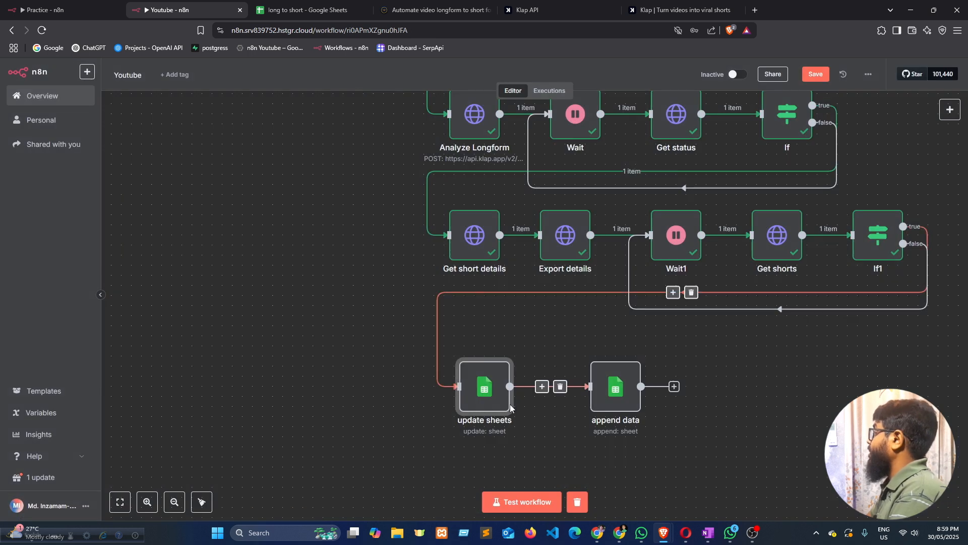
# Move append data closer to update sheets, and test the update sheets node by checking the video's status in the long to short spreadsheet
pyautogui.moveTo(622, 389); pyautogui.dragTo(601, 386)
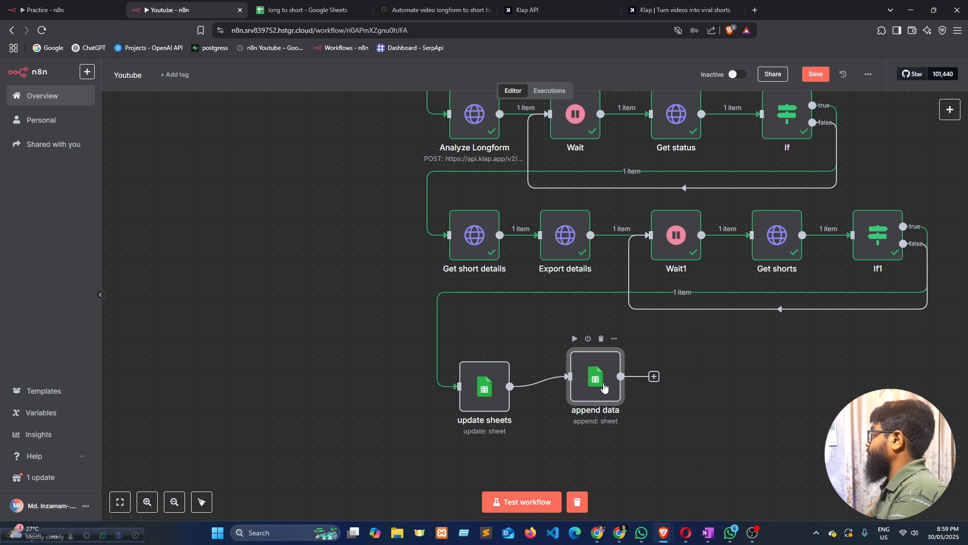
pyautogui.click(473, 387)
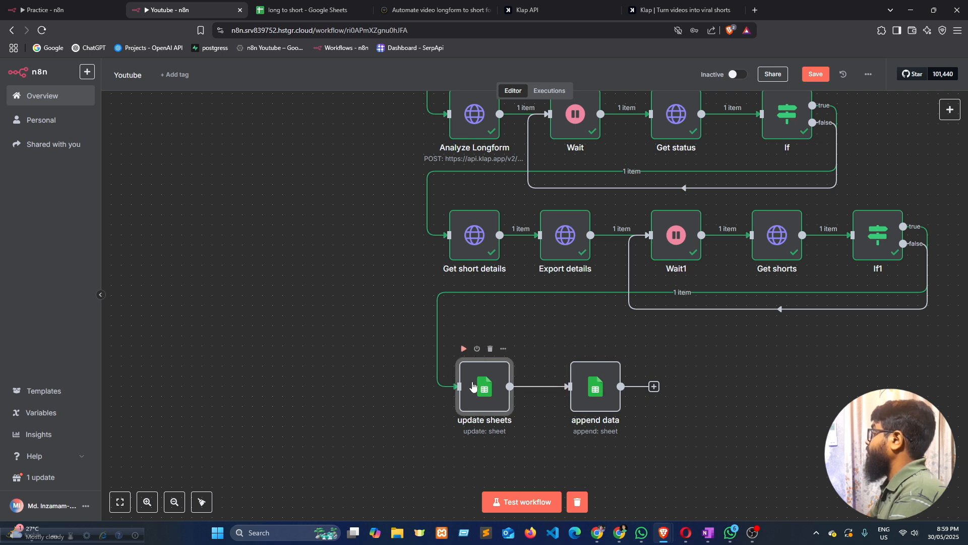
pyautogui.click(464, 349)
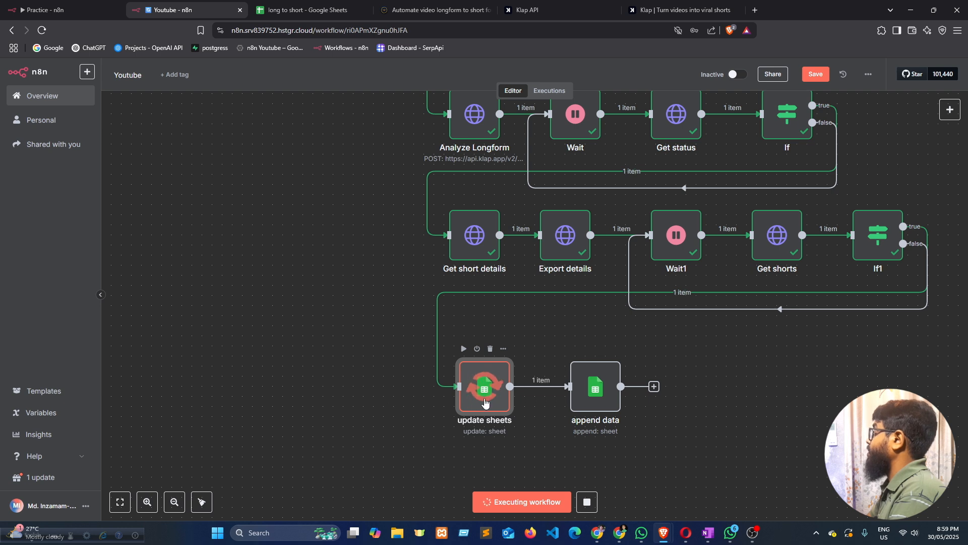
pyautogui.click(305, 10)
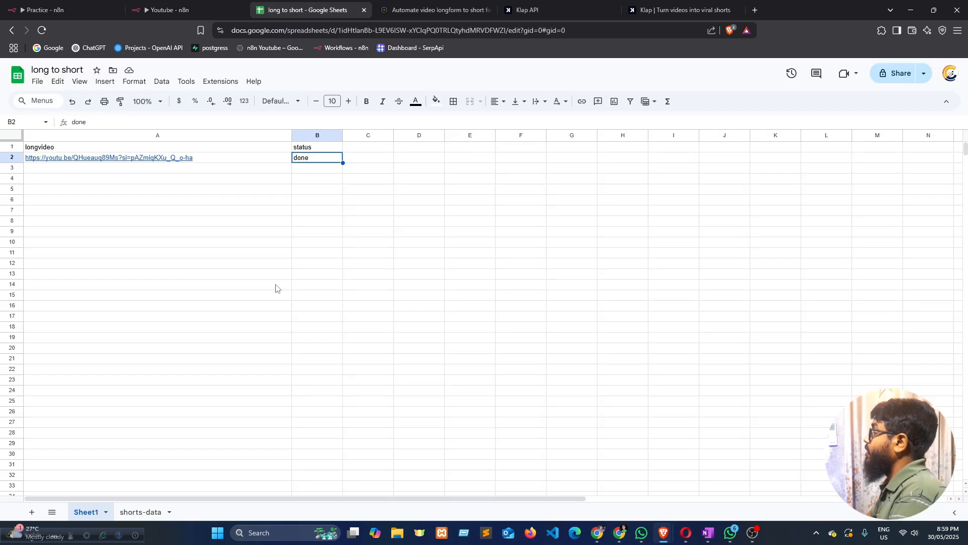
# Open the append data node in the n8n Youtube workflow and check the column headers of the shorts-data sheet in Google Sheets
pyautogui.click(172, 10)
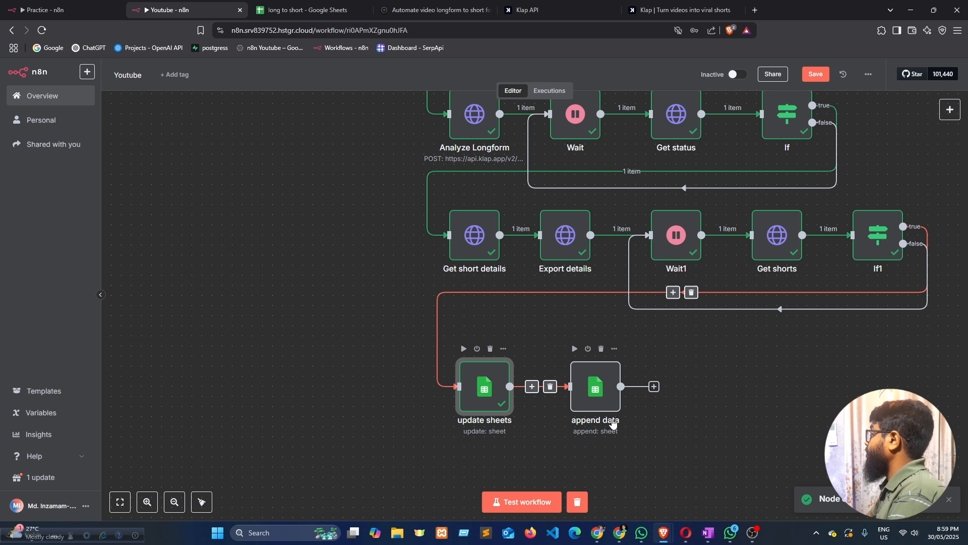
pyautogui.doubleClick(608, 394)
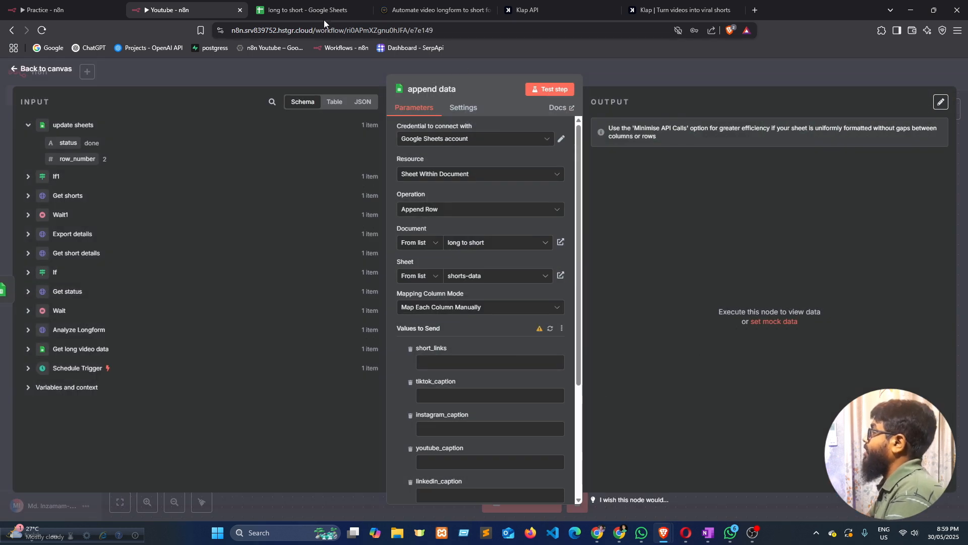
pyautogui.click(305, 10)
pyautogui.click(140, 512)
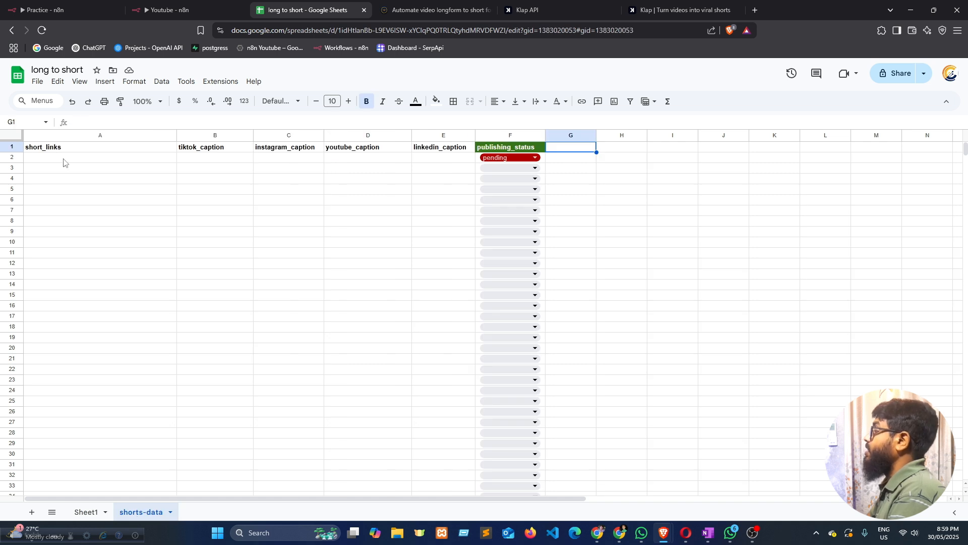
pyautogui.click(149, 9)
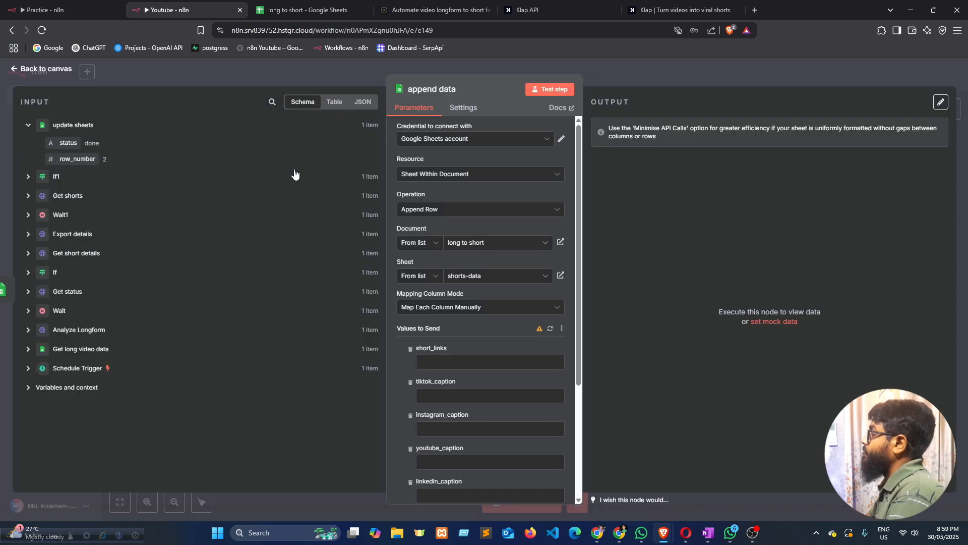
# Map the short_links column of append data to src_url from the Get shorts node
pyautogui.scroll(-4, 466, 275)
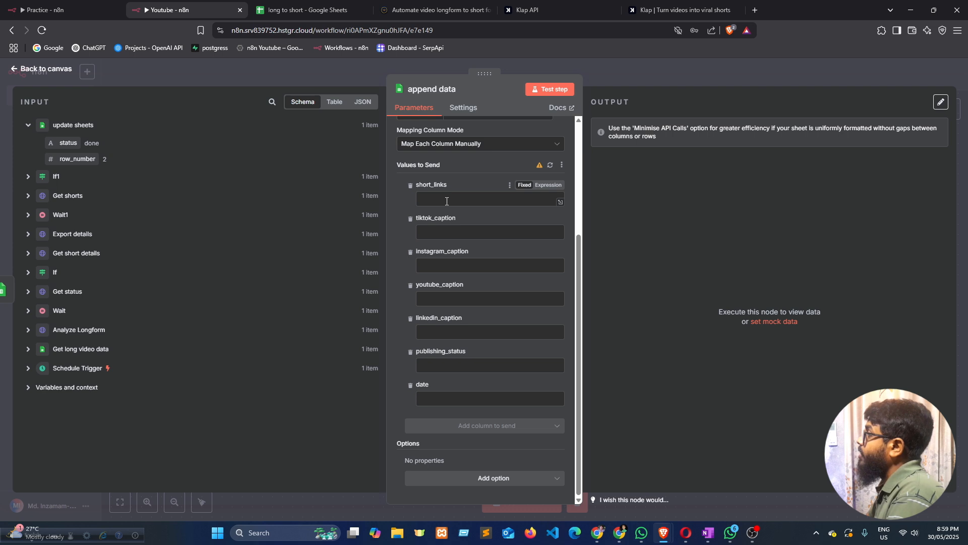
pyautogui.click(28, 196)
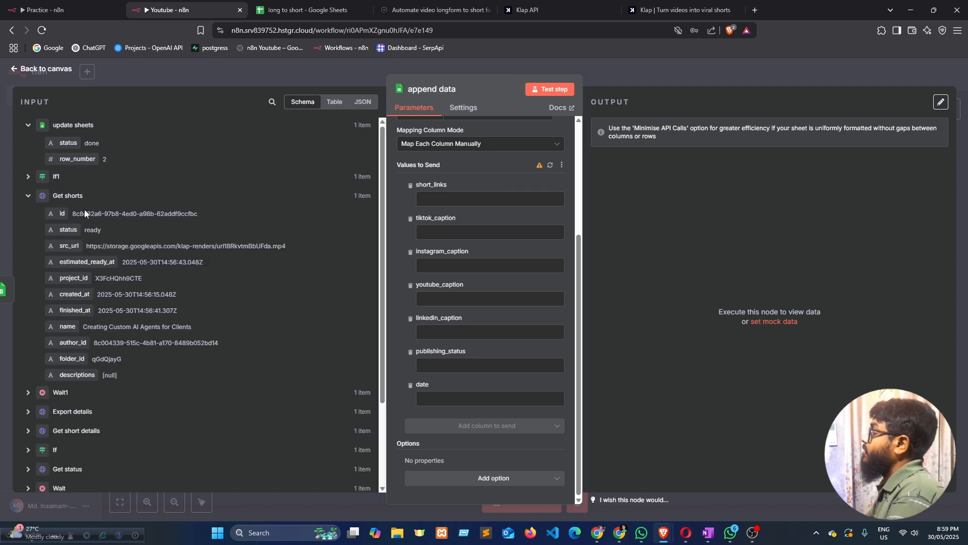
pyautogui.moveTo(66, 247); pyautogui.dragTo(455, 198)
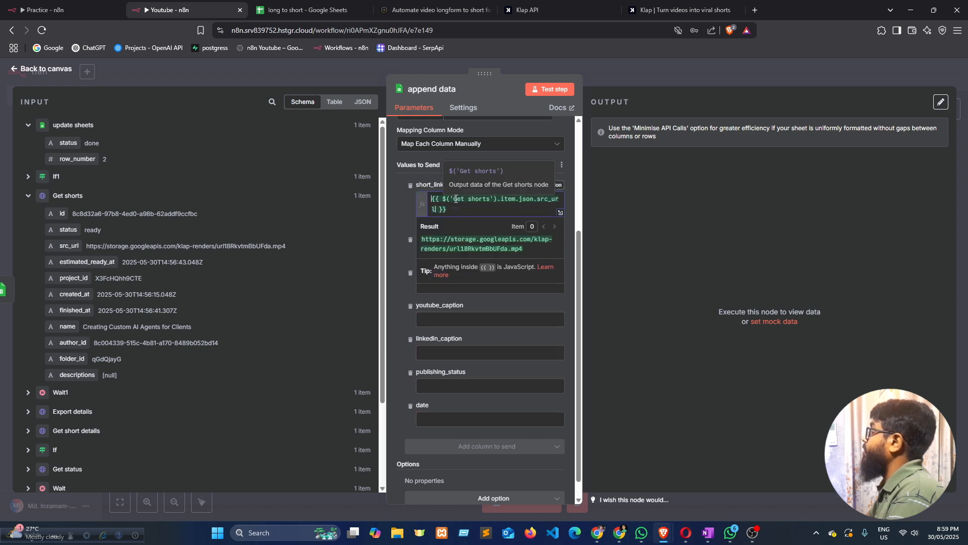
pyautogui.click(405, 211)
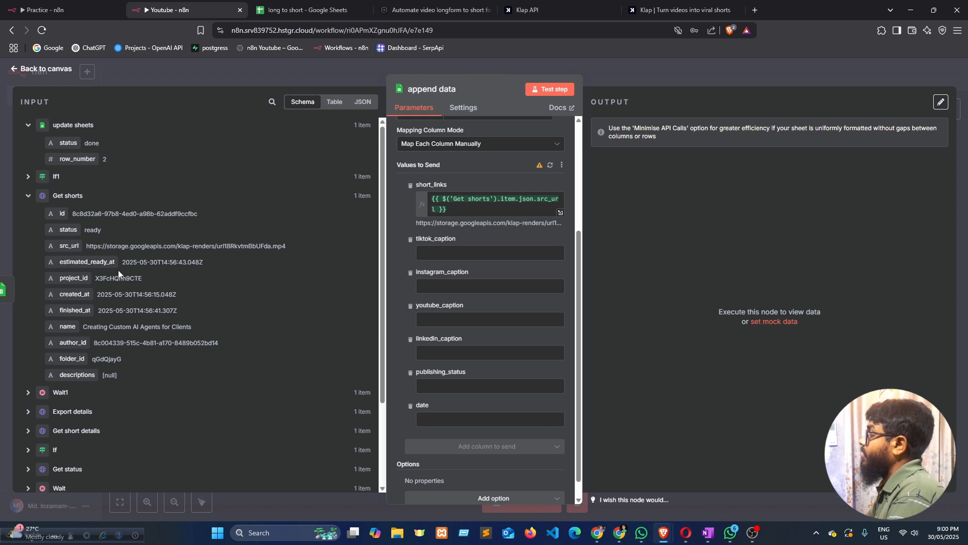
# Find the publication captions in the Get short details output and map tiktok_caption to its tiktok value
pyautogui.scroll(-3, 118, 270)
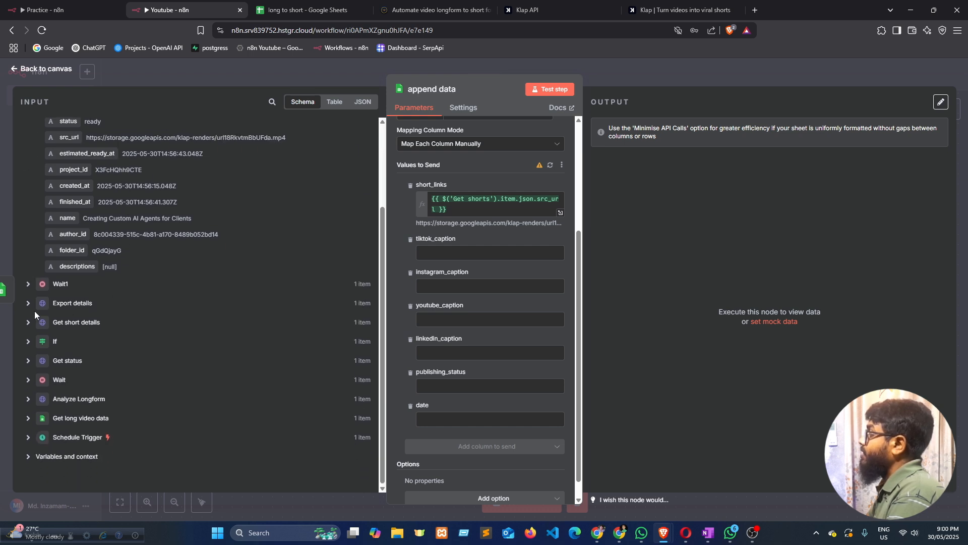
pyautogui.click(28, 306)
pyautogui.scroll(-2, 28, 307)
pyautogui.scroll(2, 29, 307)
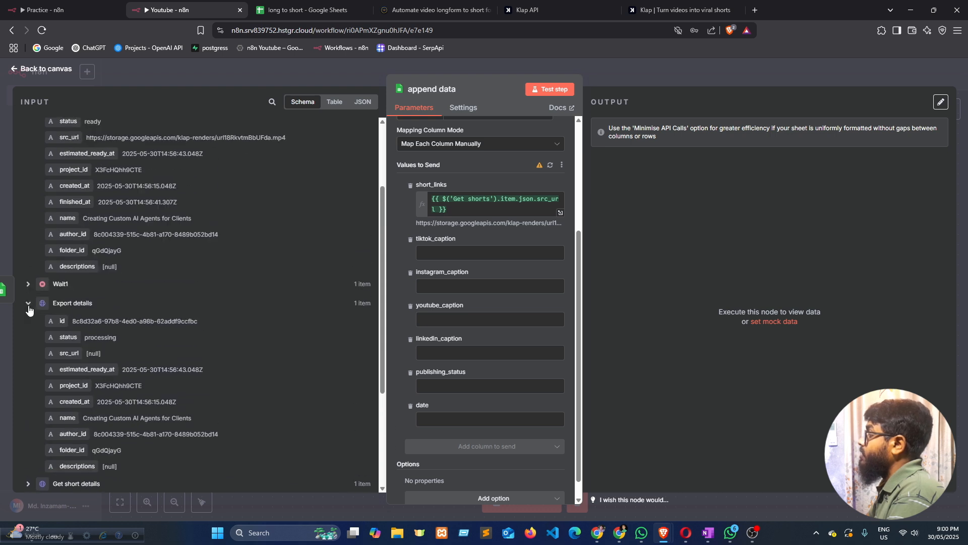
pyautogui.click(30, 303)
pyautogui.click(28, 323)
pyautogui.scroll(-2, 51, 300)
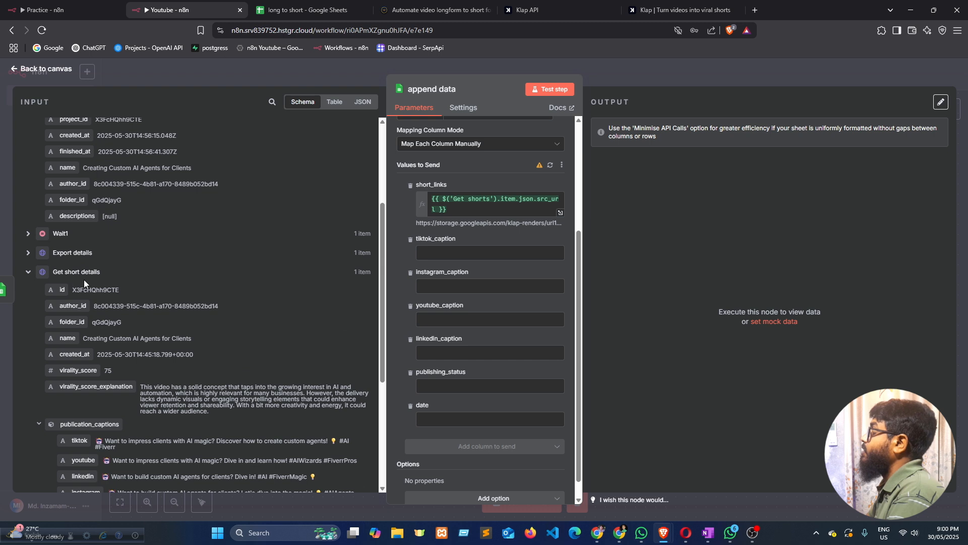
pyautogui.scroll(-3, 96, 278)
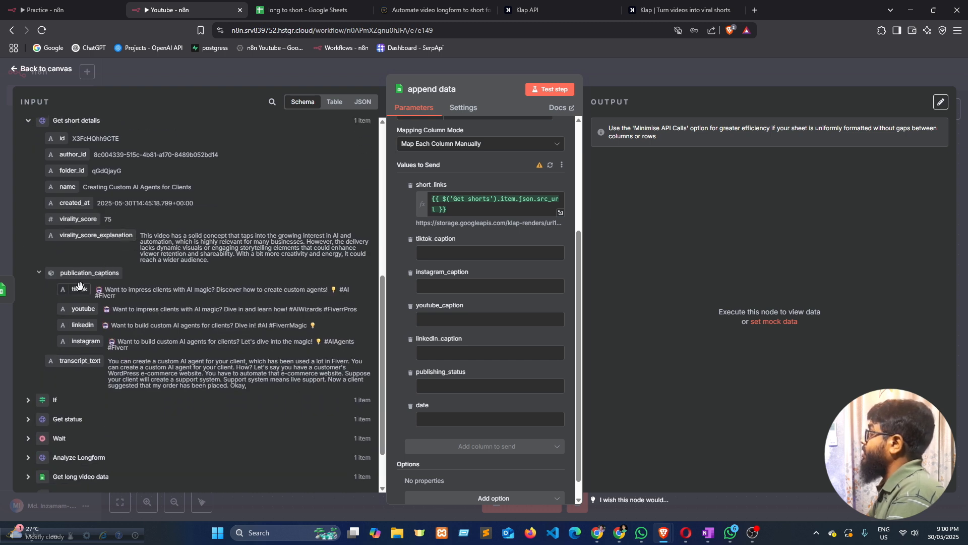
pyautogui.moveTo(74, 290); pyautogui.dragTo(428, 252)
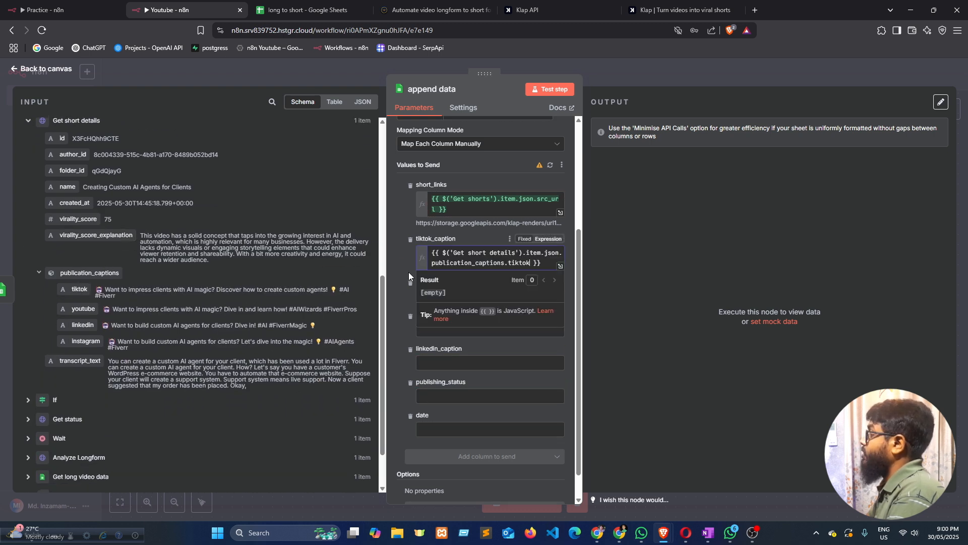
pyautogui.click(399, 357)
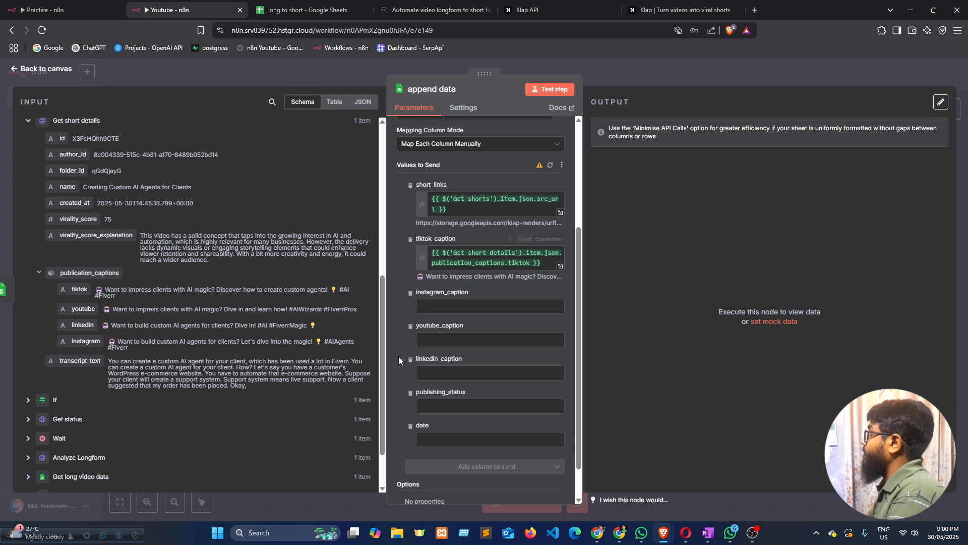
# Map instagram_caption, linkedin_caption and youtube_caption to the matching publication_captions values from Get short details
pyautogui.moveTo(86, 341); pyautogui.dragTo(457, 314)
pyautogui.click(407, 325)
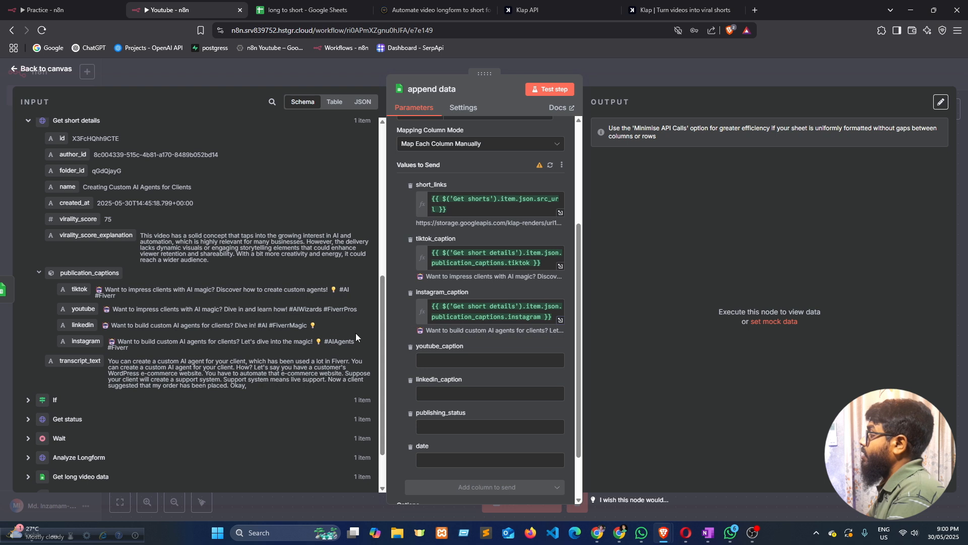
pyautogui.scroll(-1, 227, 331)
pyautogui.moveTo(79, 274); pyautogui.dragTo(447, 392)
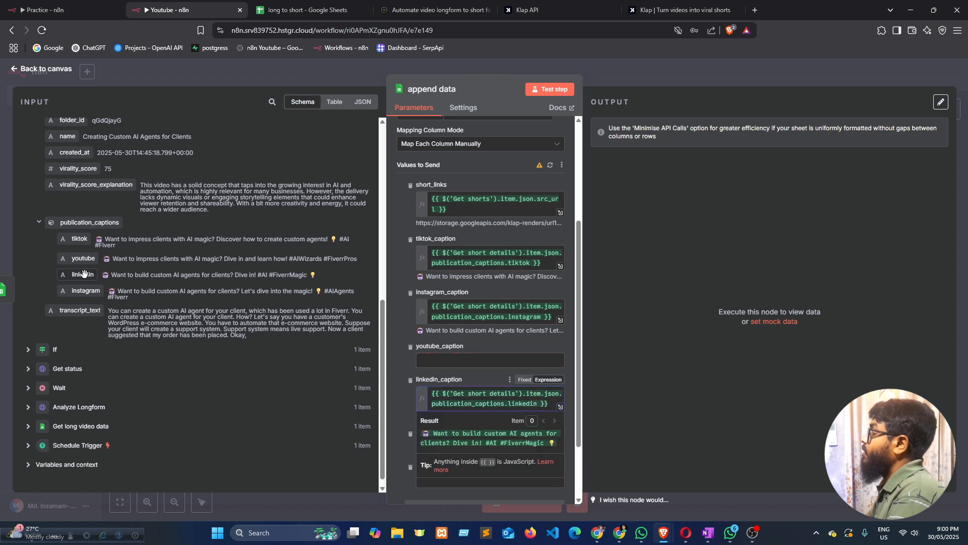
pyautogui.moveTo(81, 259); pyautogui.dragTo(444, 361)
pyautogui.click(398, 323)
# Set publishing_status to done, remove the date column from the values to send, and close the append data settings
pyautogui.scroll(-2, 404, 323)
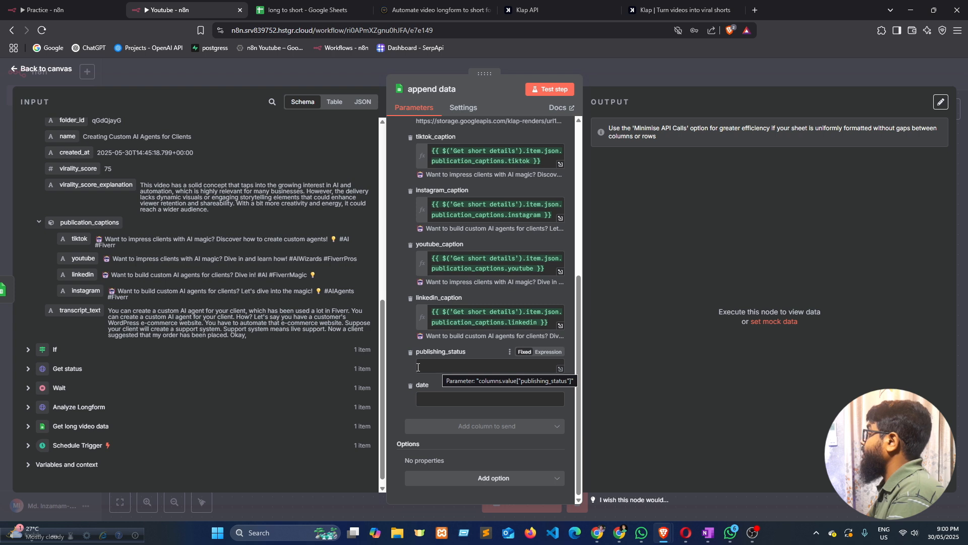
pyautogui.click(437, 367)
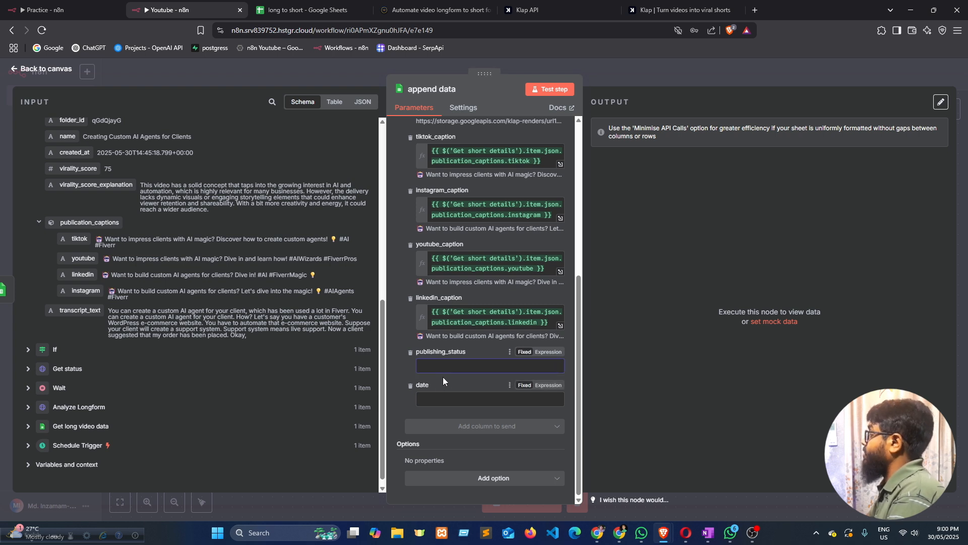
pyautogui.write('d')
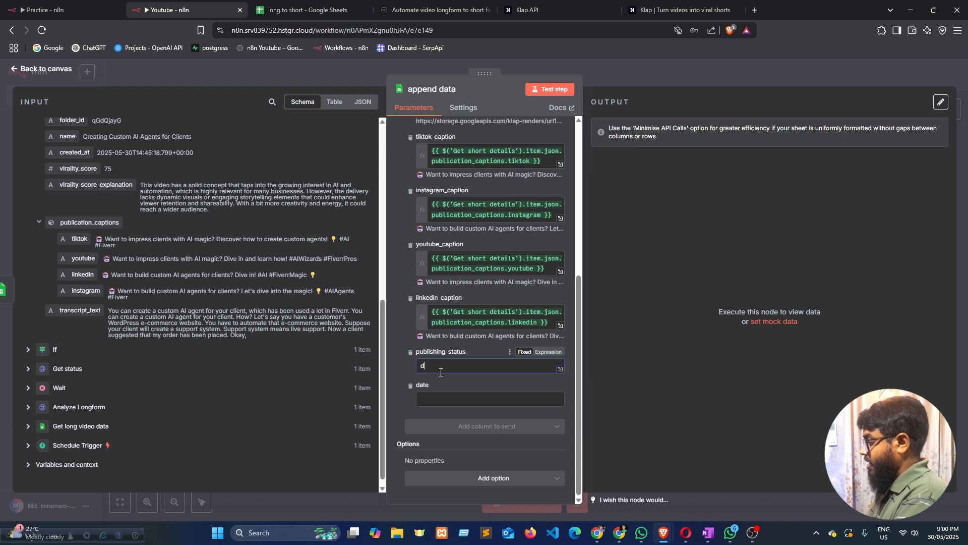
pyautogui.write('one')
pyautogui.click(410, 386)
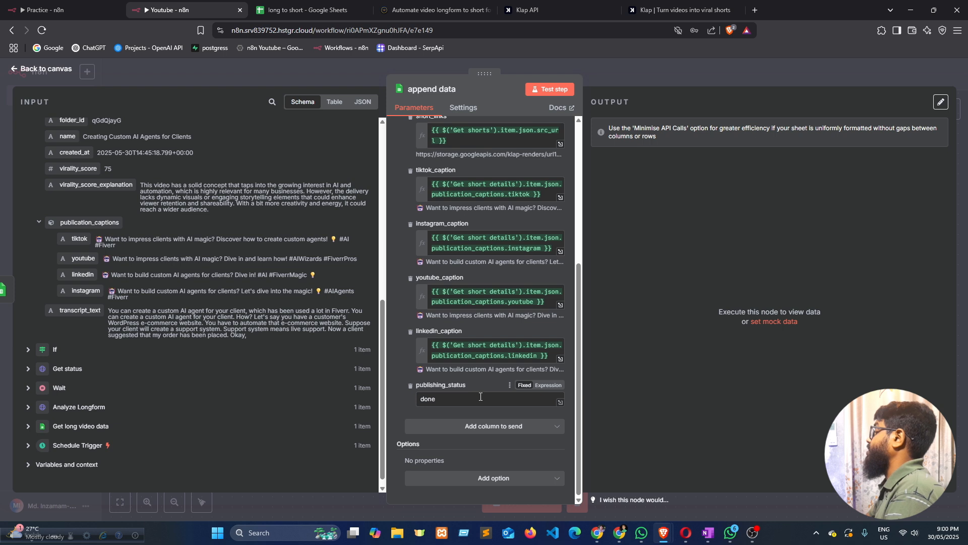
pyautogui.scroll(6, 480, 397)
pyautogui.scroll(-6, 467, 304)
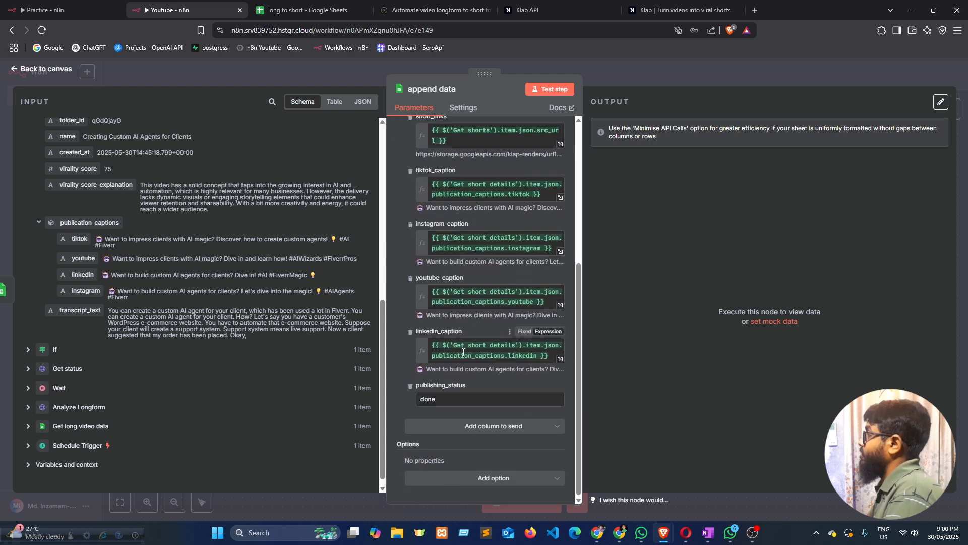
pyautogui.scroll(6, 463, 352)
pyautogui.click(364, 69)
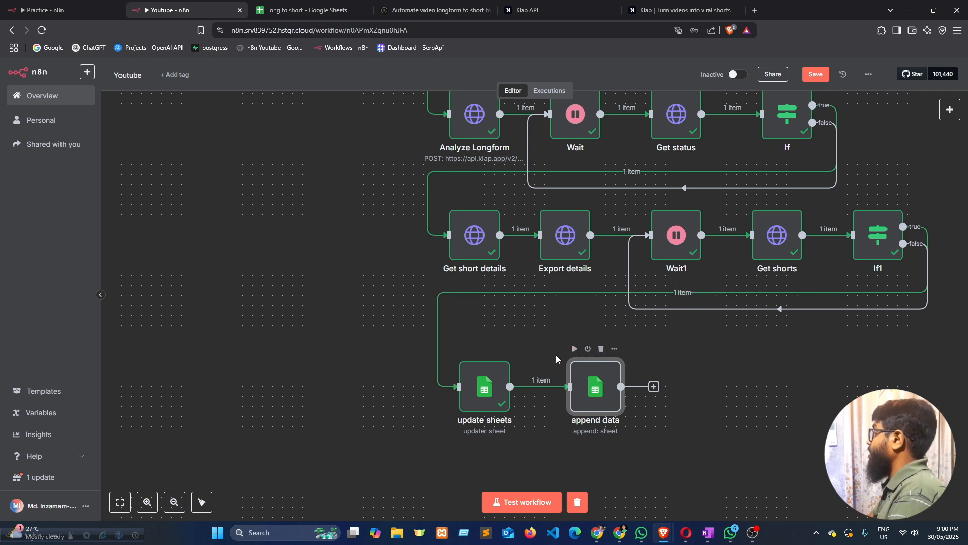
# Run the append data node and check the appended row in the shorts-data sheet of long to short
pyautogui.click(575, 349)
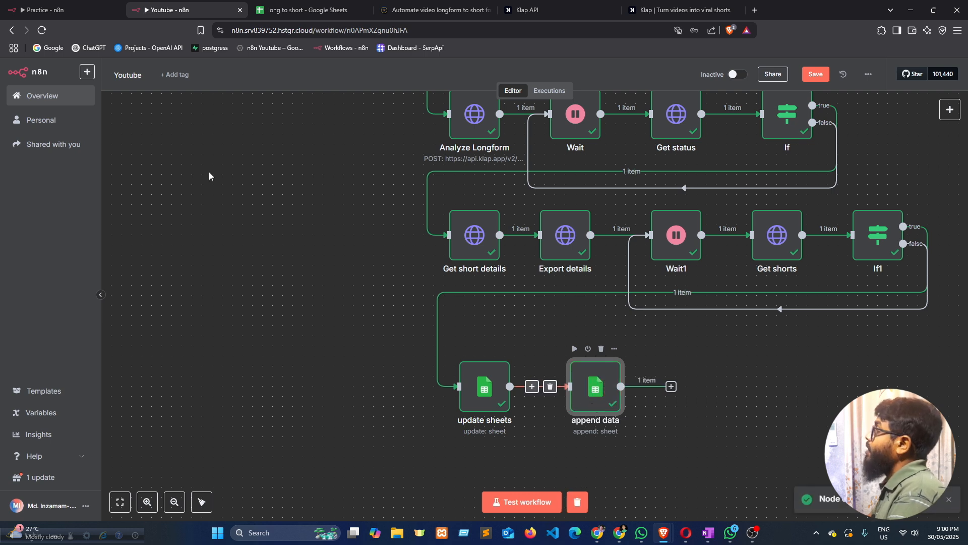
pyautogui.click(296, 6)
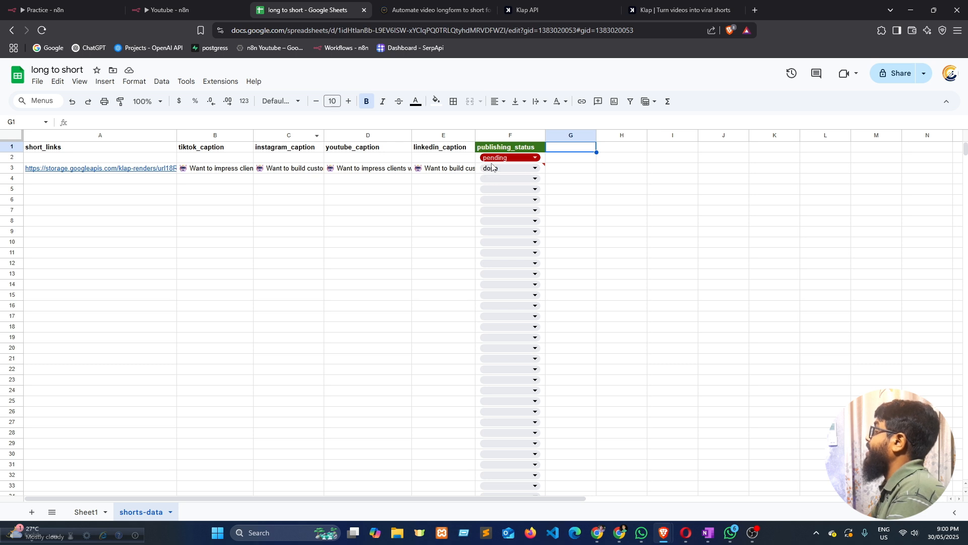
pyautogui.moveTo(521, 171)
# Follow the short link in cell A3, download the MP4 and open the downloaded video
pyautogui.click(104, 171)
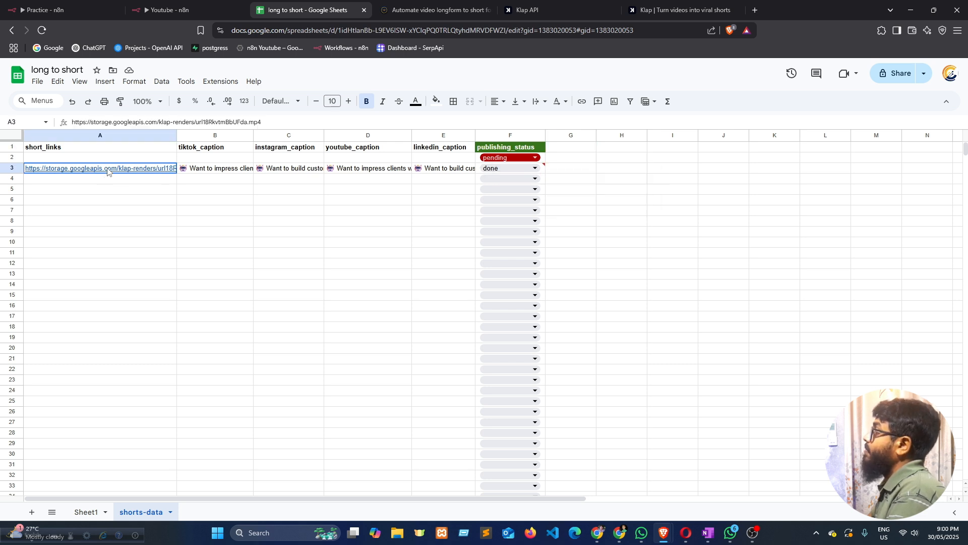
pyautogui.click(96, 184)
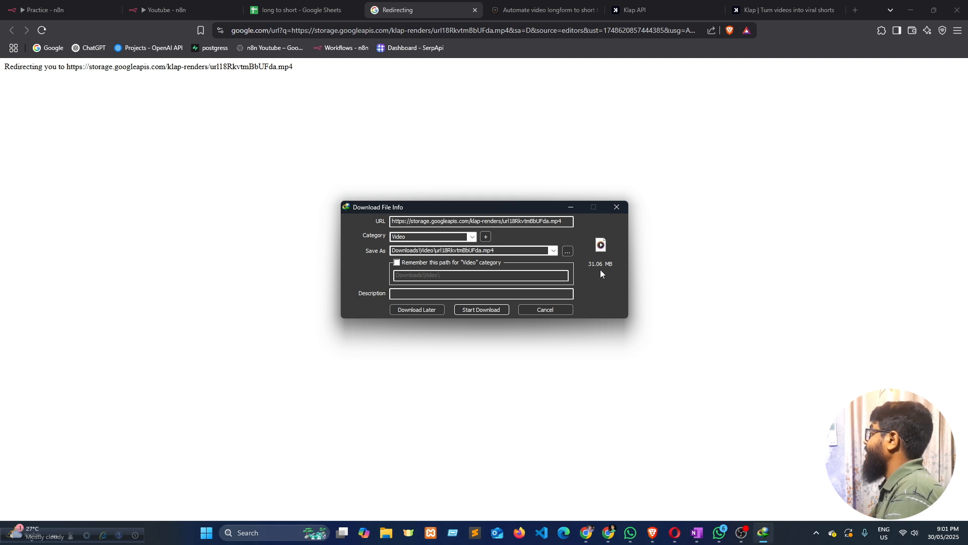
pyautogui.click(477, 310)
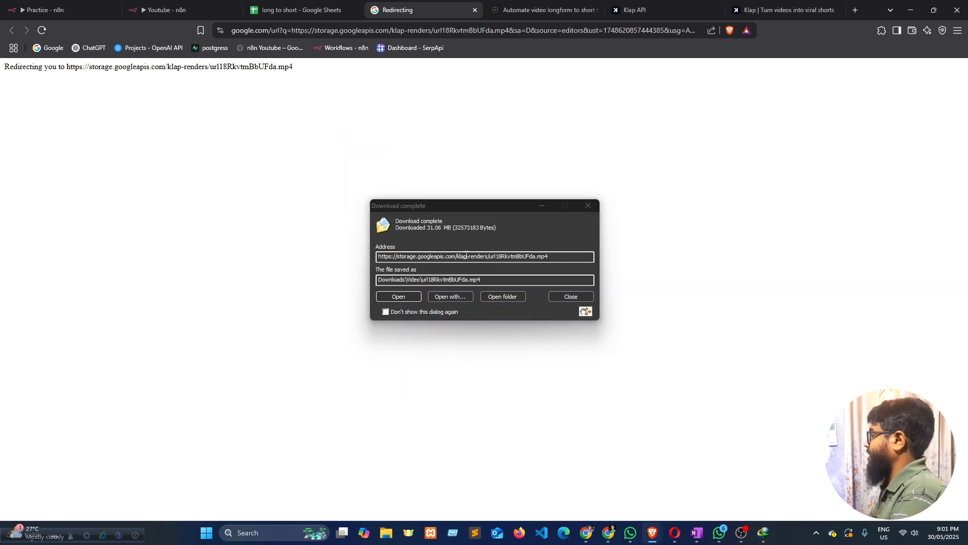
pyautogui.click(400, 297)
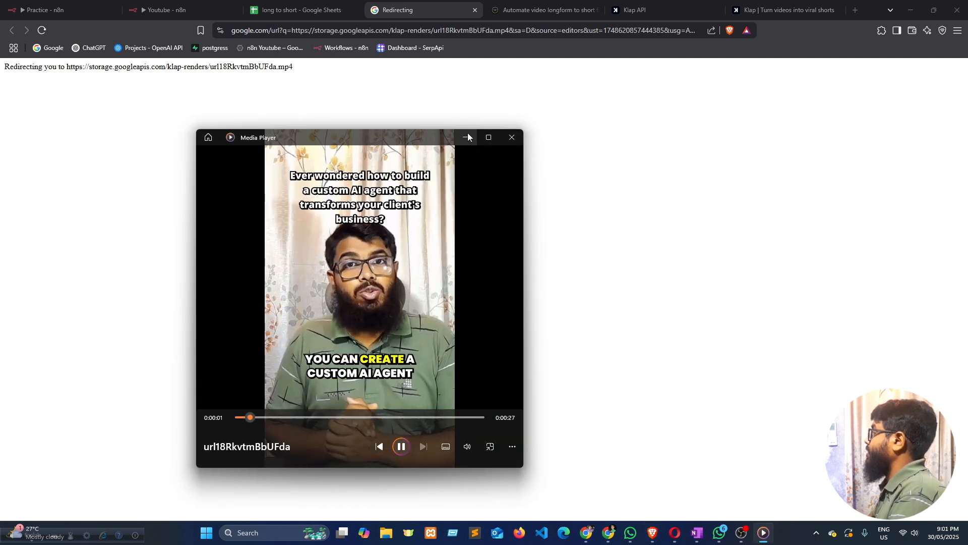
# Watch the downloaded short in the maximized Media Player, restore the player window and close it
pyautogui.click(488, 138)
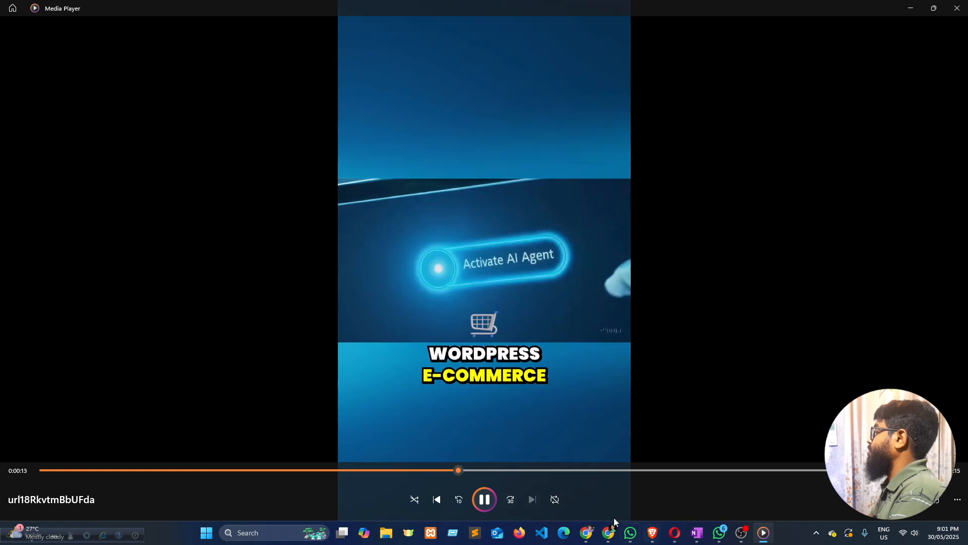
pyautogui.moveTo(483, 4); pyautogui.dragTo(415, 107)
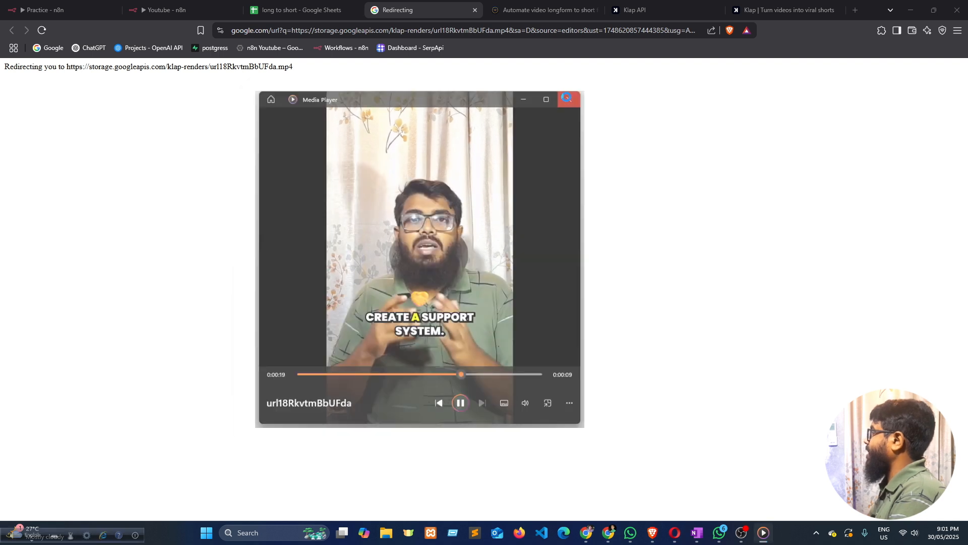
pyautogui.click(570, 98)
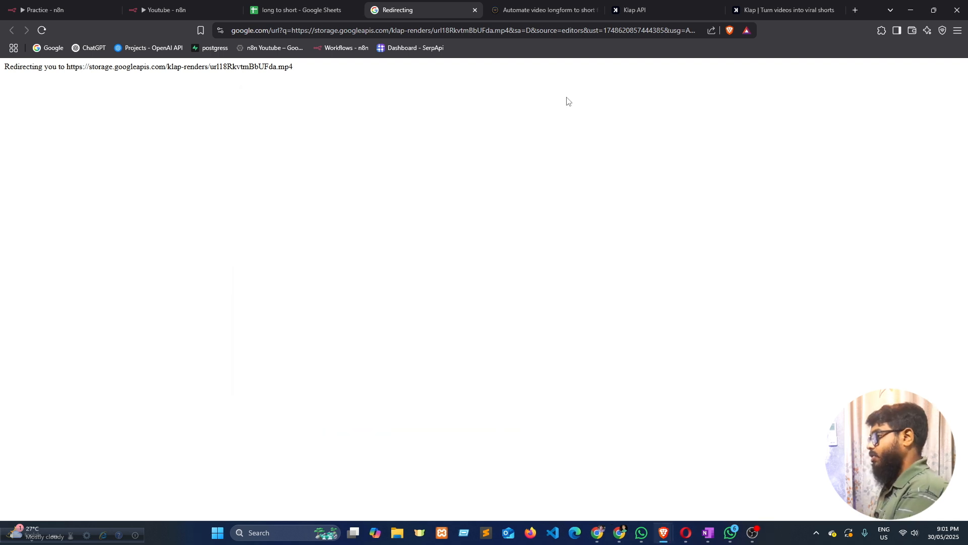